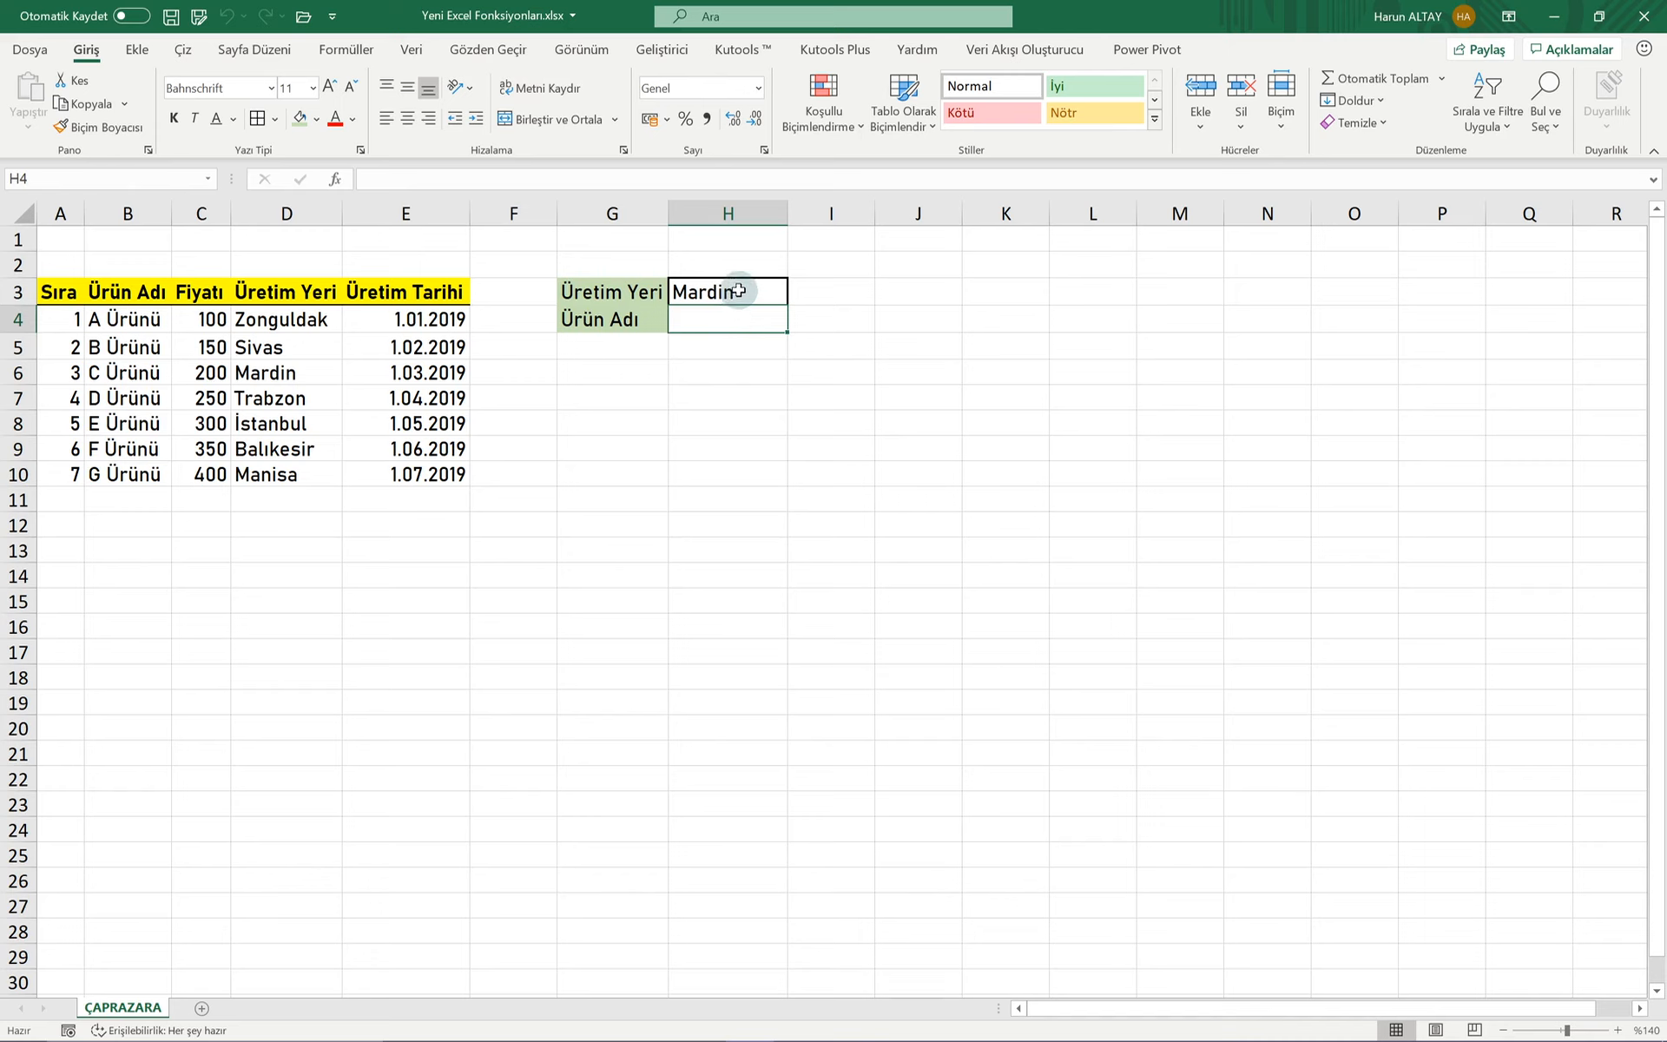
type("=düş")
key("Tab")
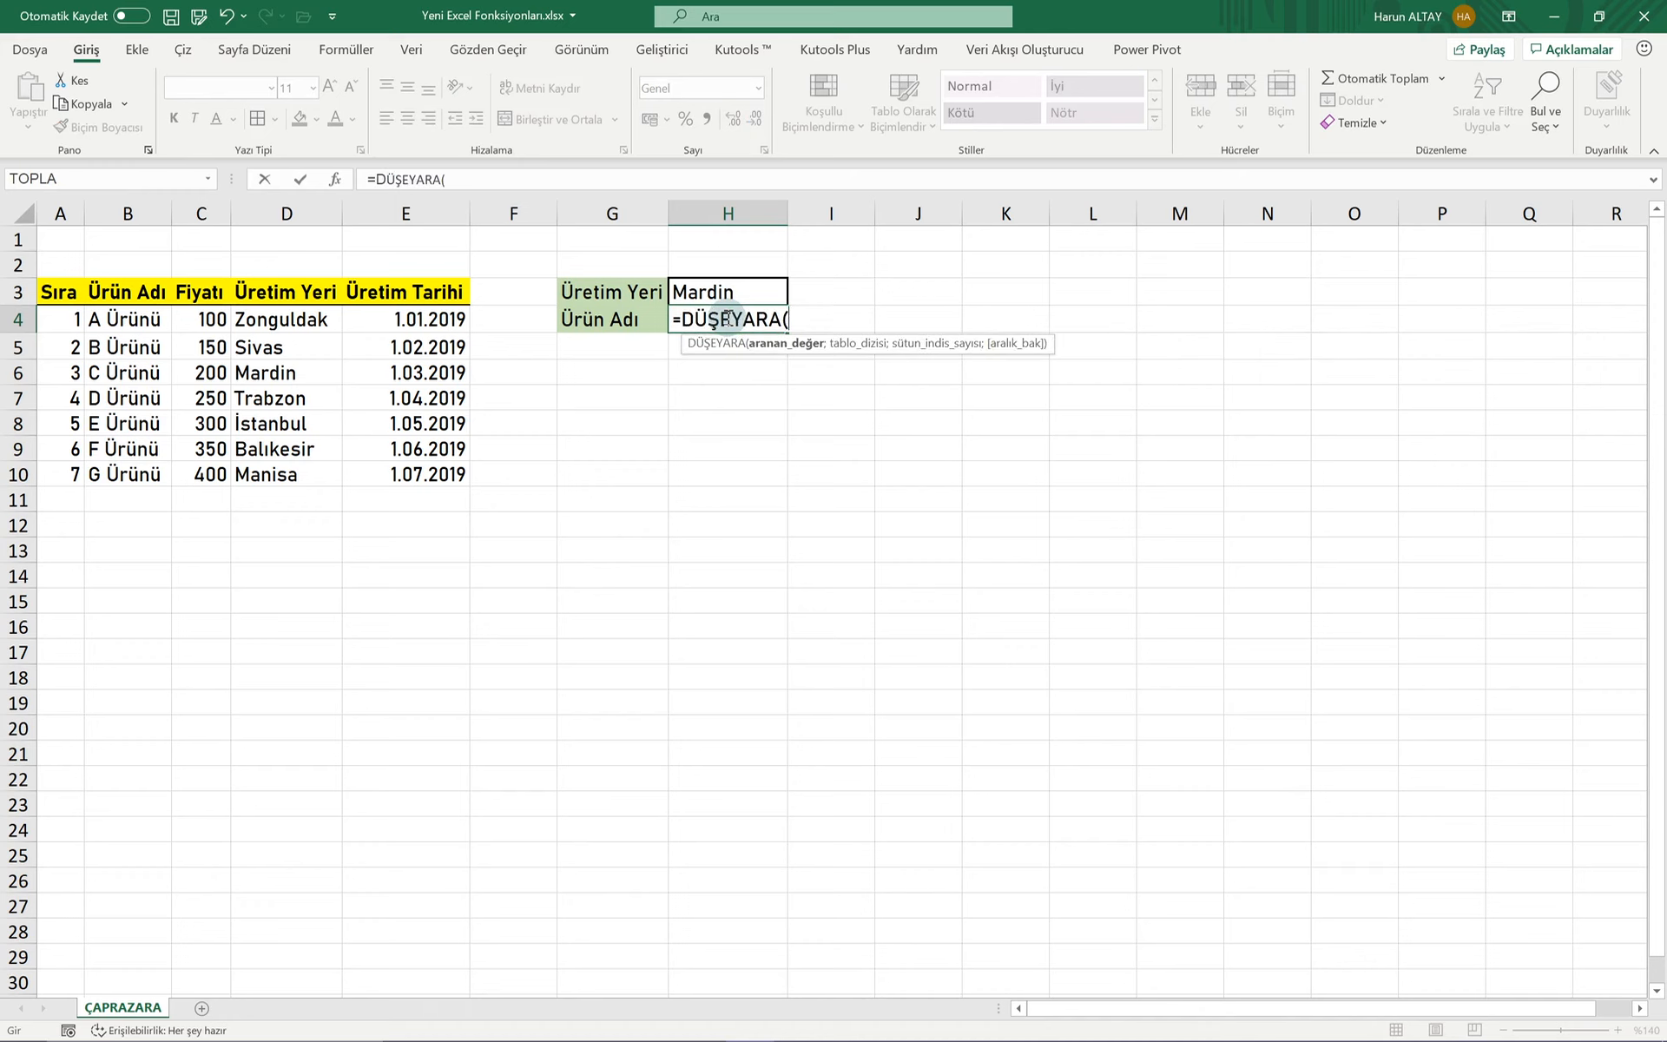
left_click(716, 294)
type(";")
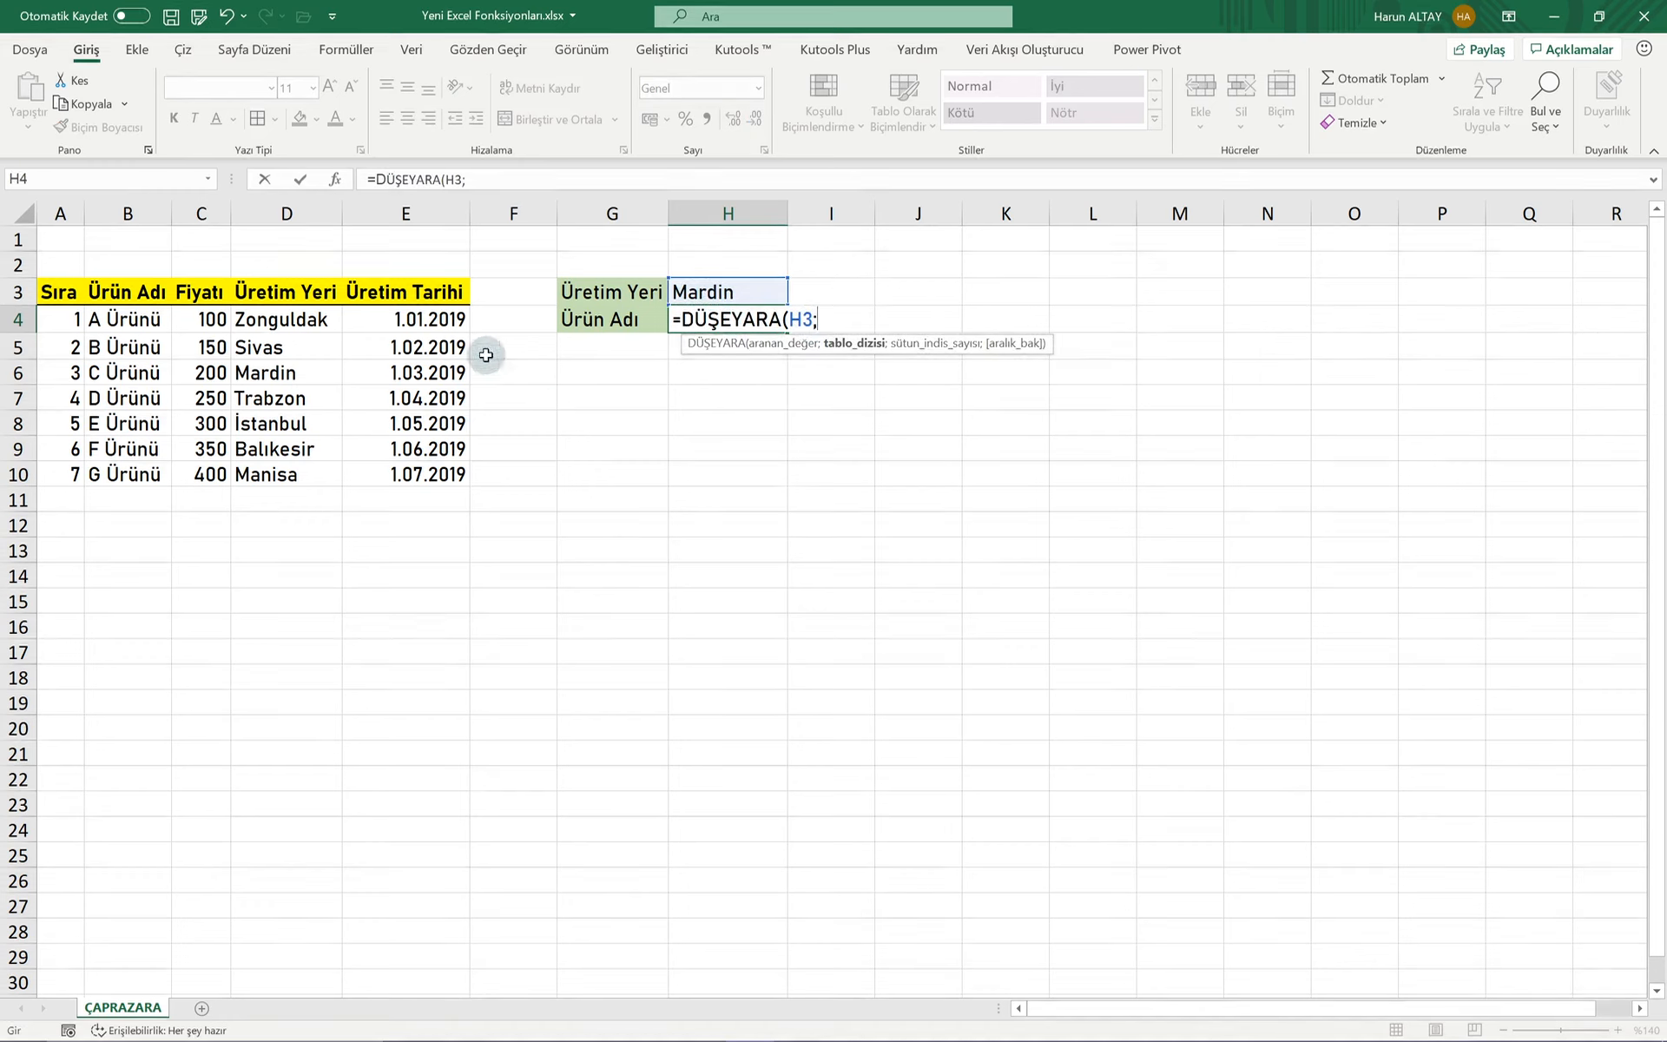
left_click_drag(308, 330, 460, 476)
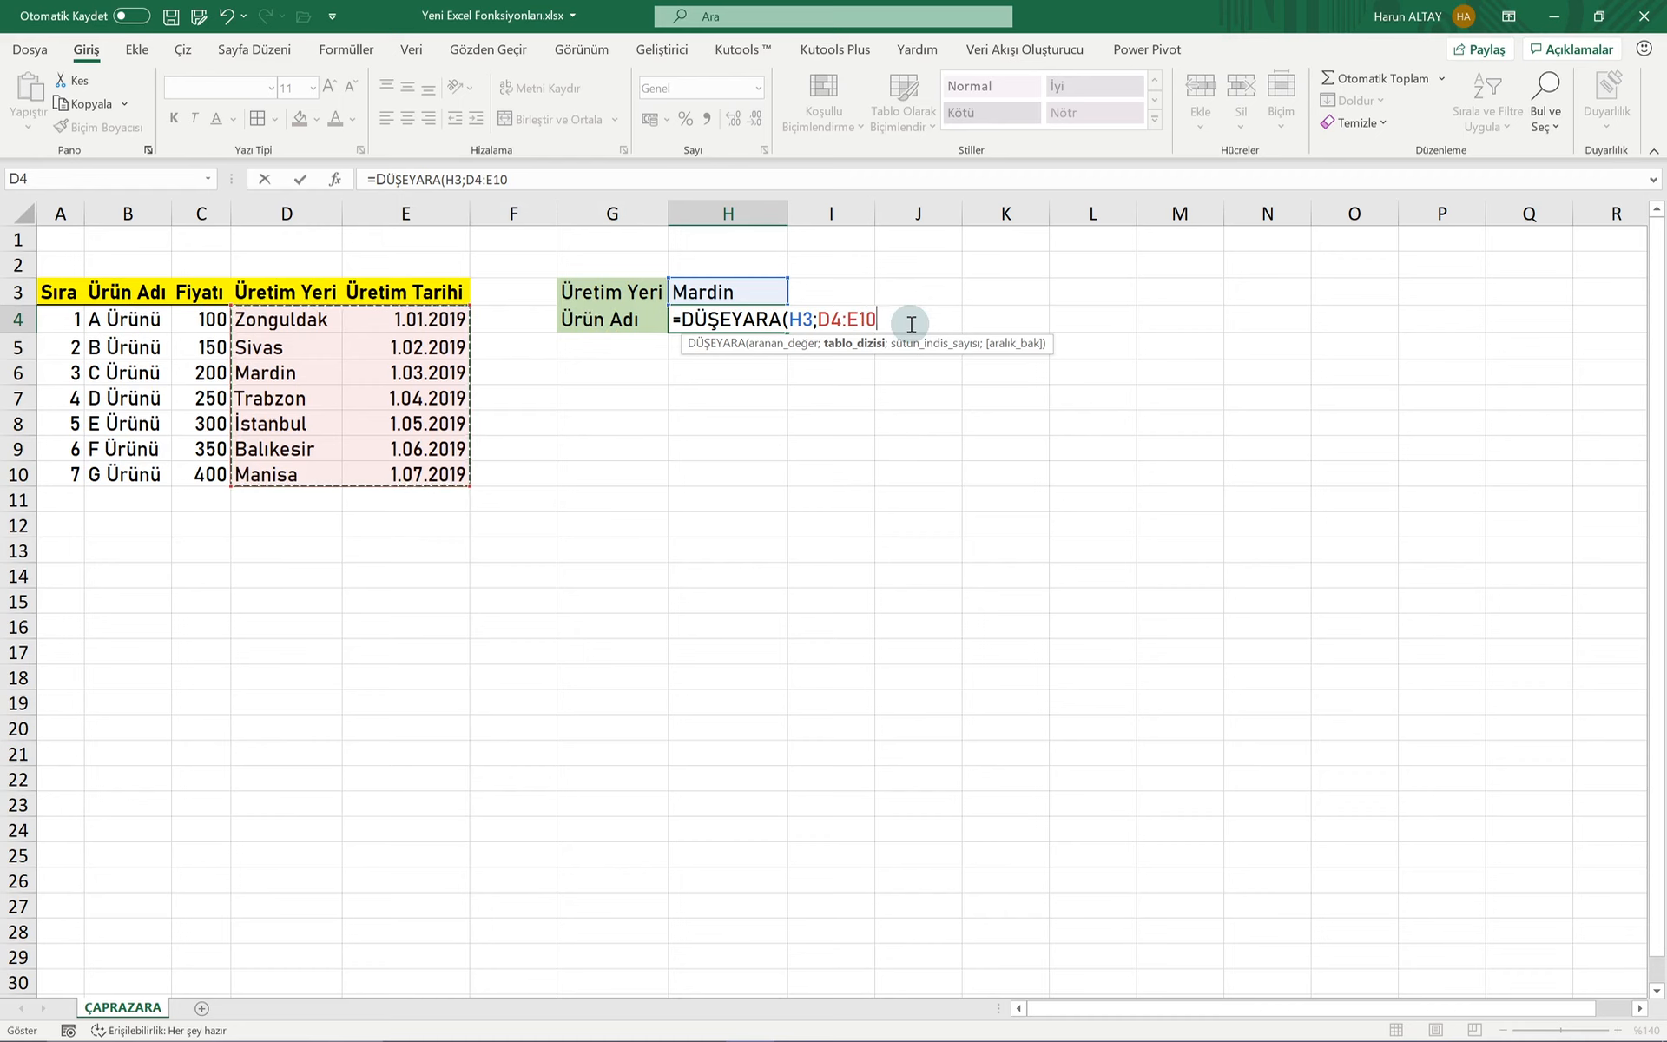
left_click_drag(910, 323, 679, 336)
key("BackSpace")
Step: Start a ÇAPRAZARA formula in H4 with H3 as lookup value, D4:D10 as lookup array and B4:B10 as return array
type("çap")
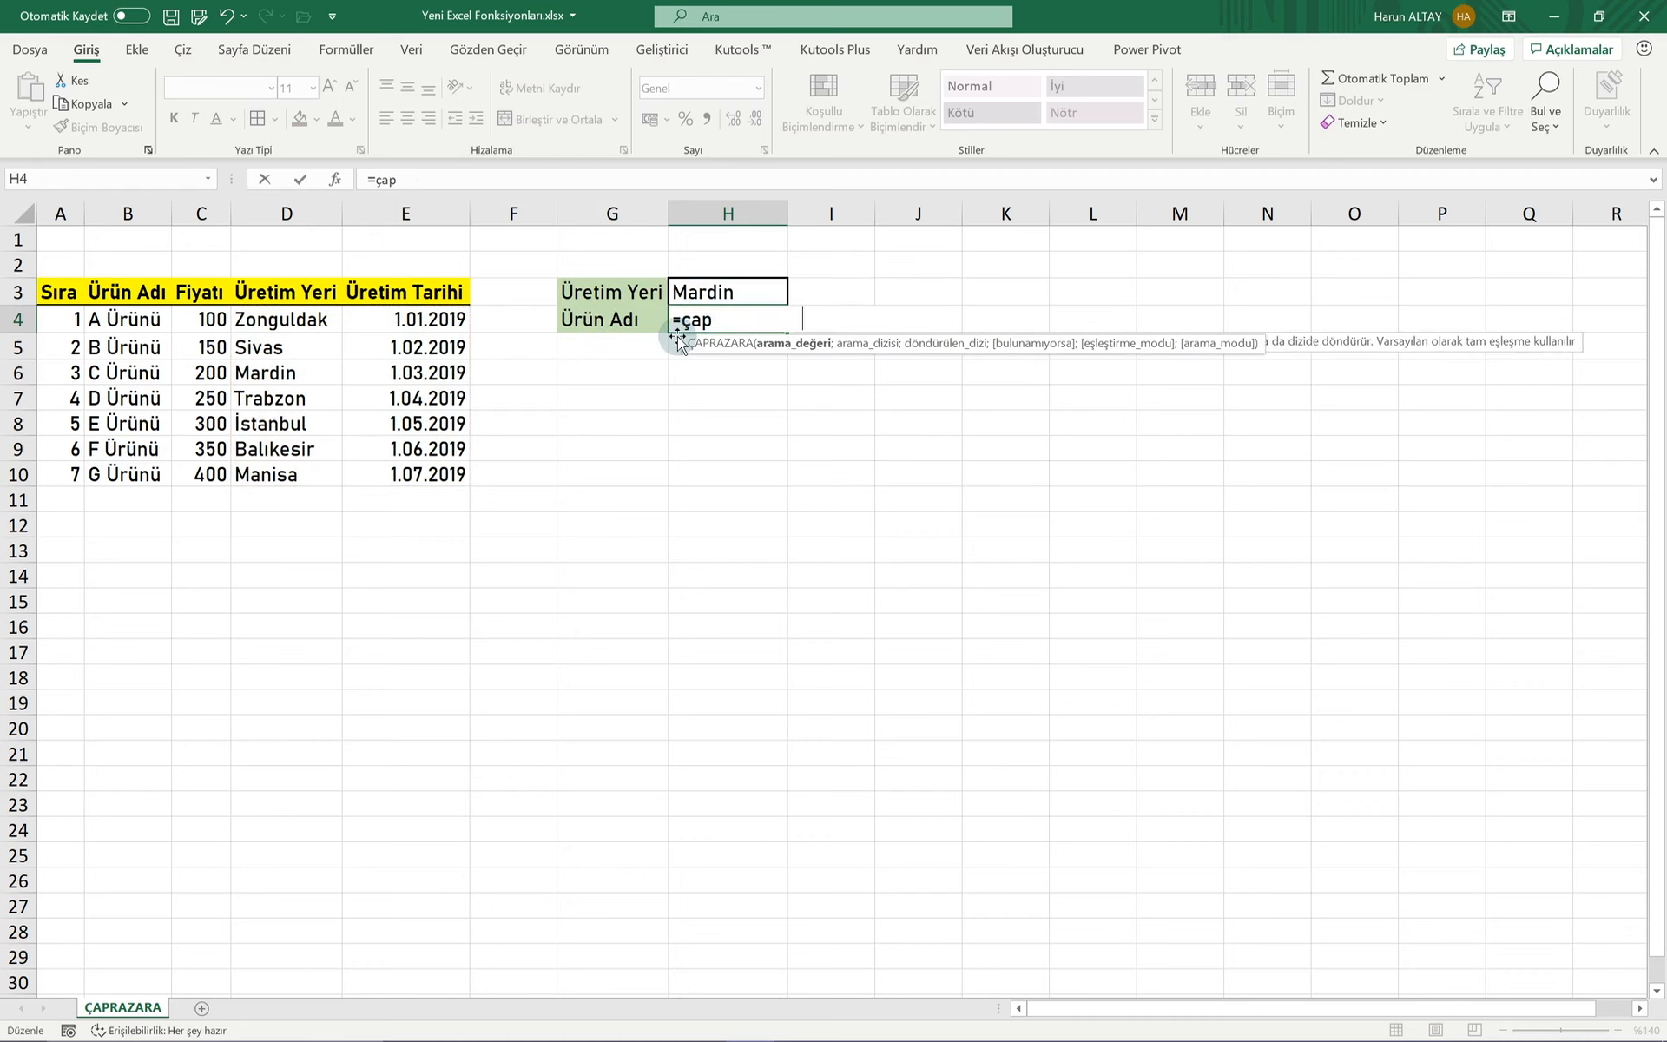
key("Tab")
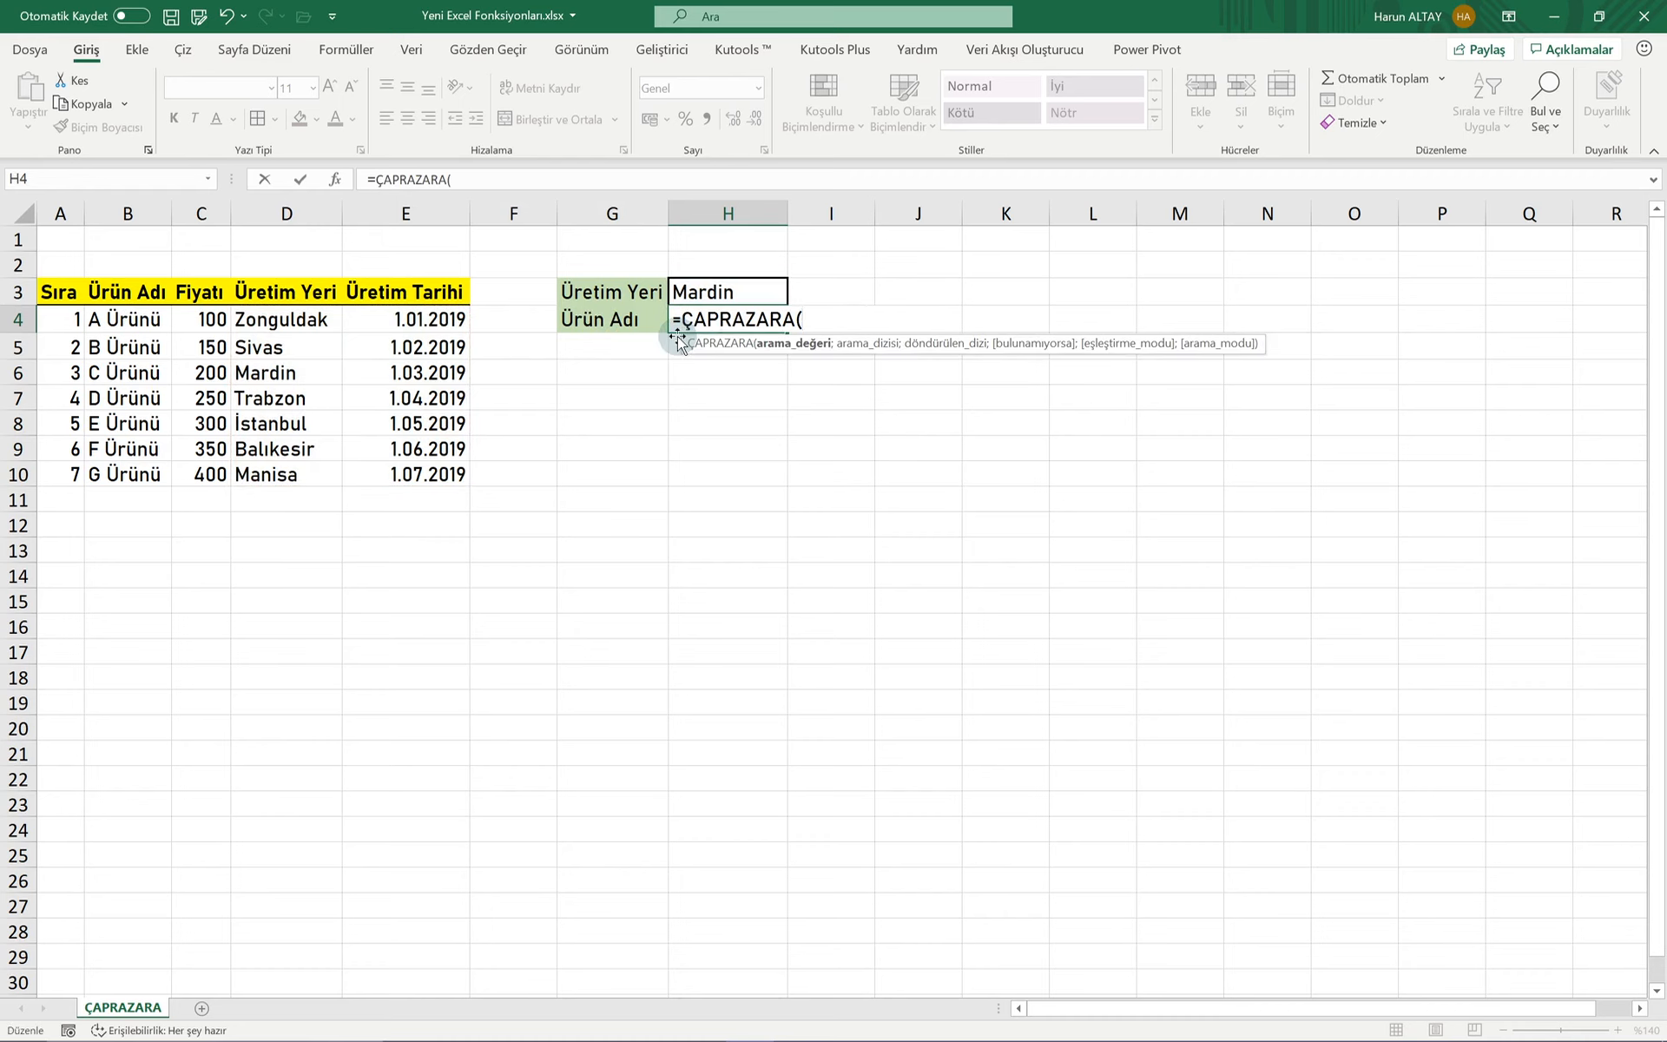
left_click(757, 298)
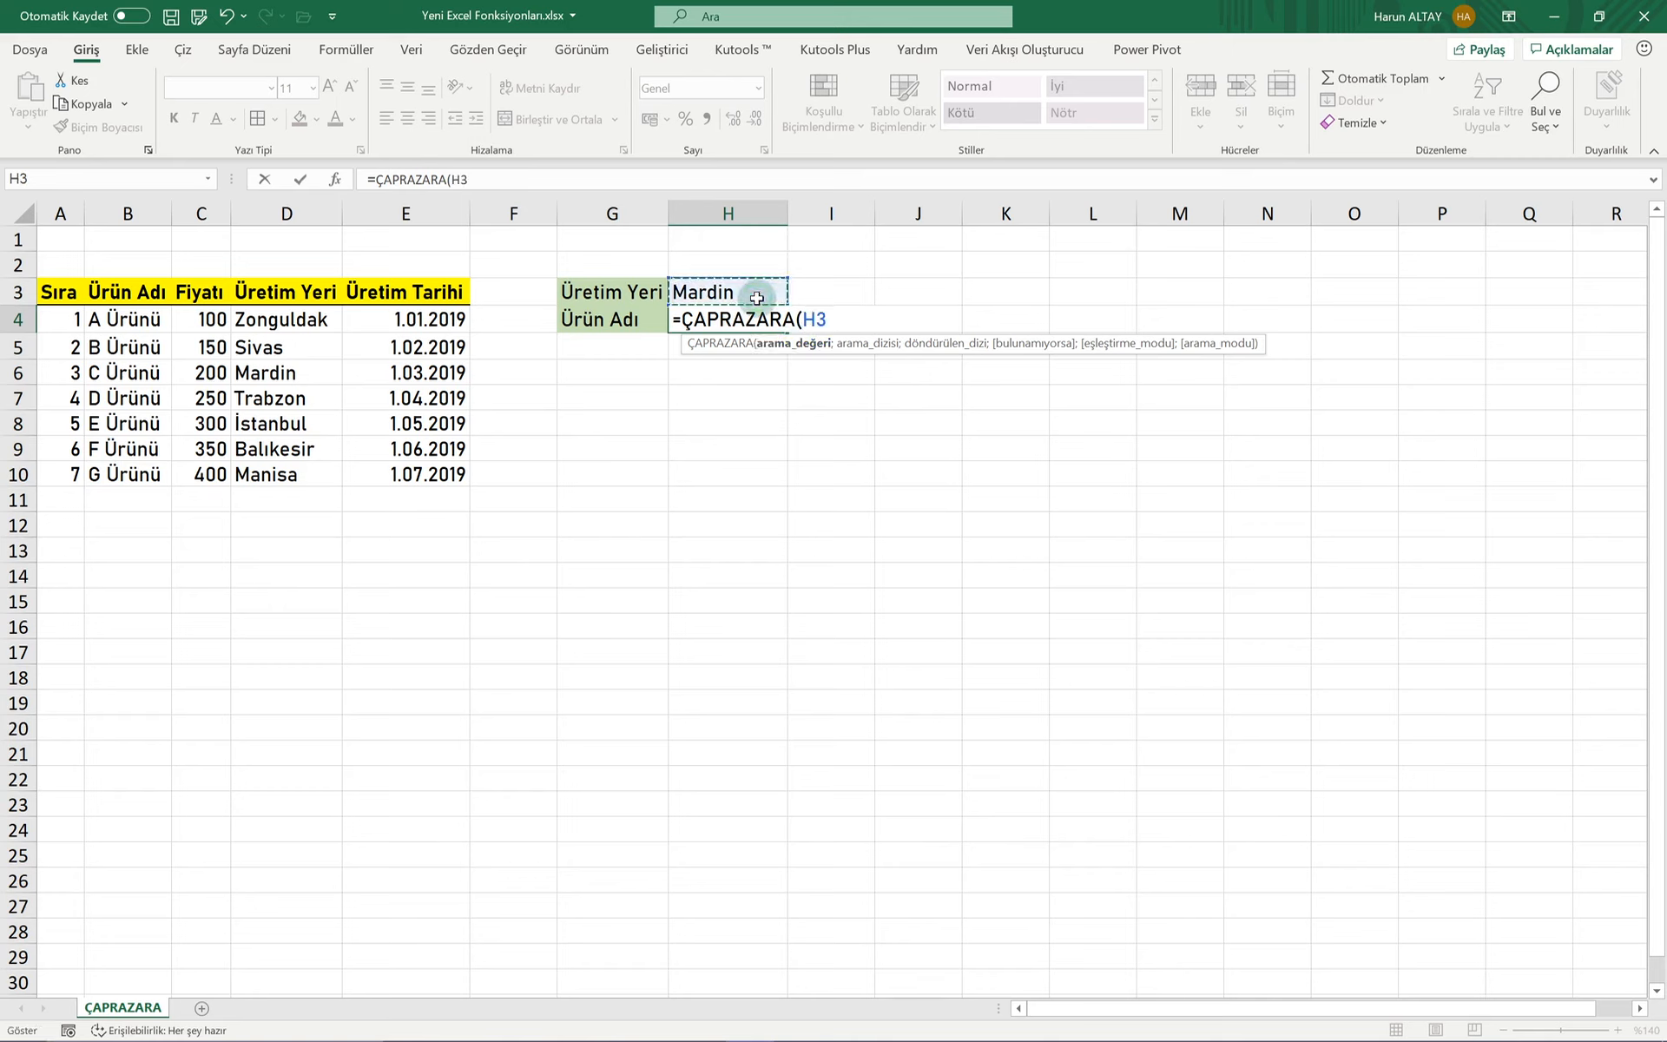
type(";")
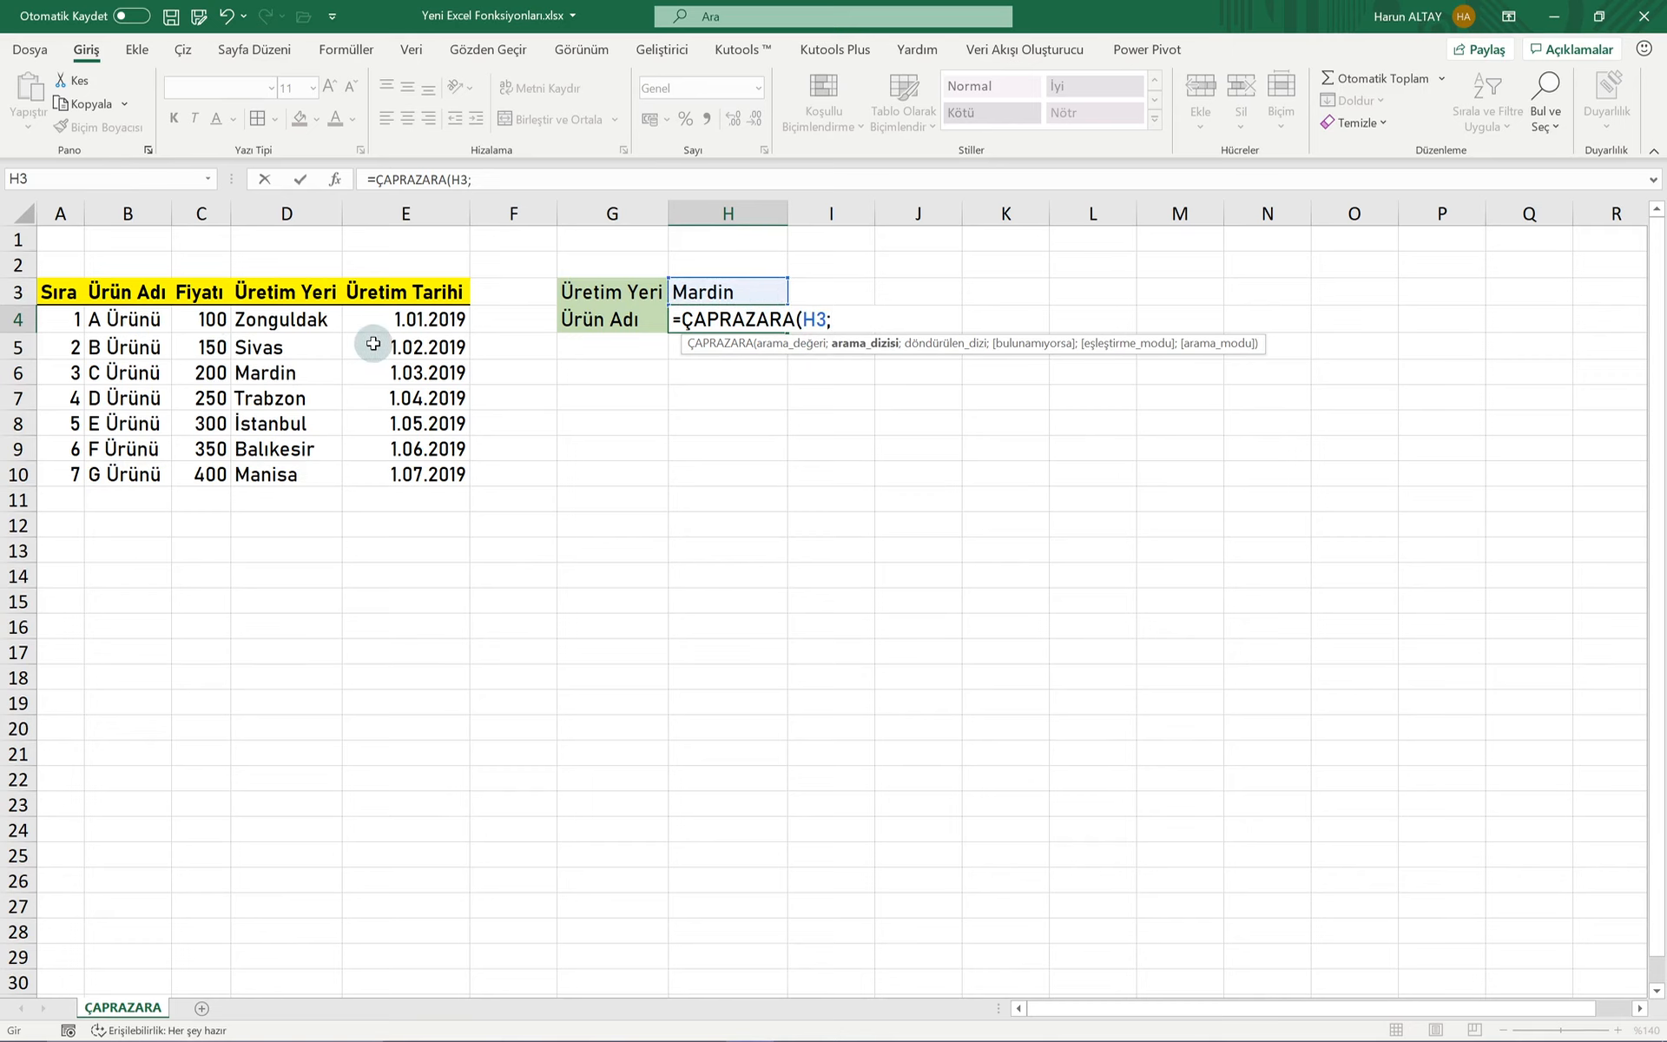
left_click_drag(326, 321, 314, 474)
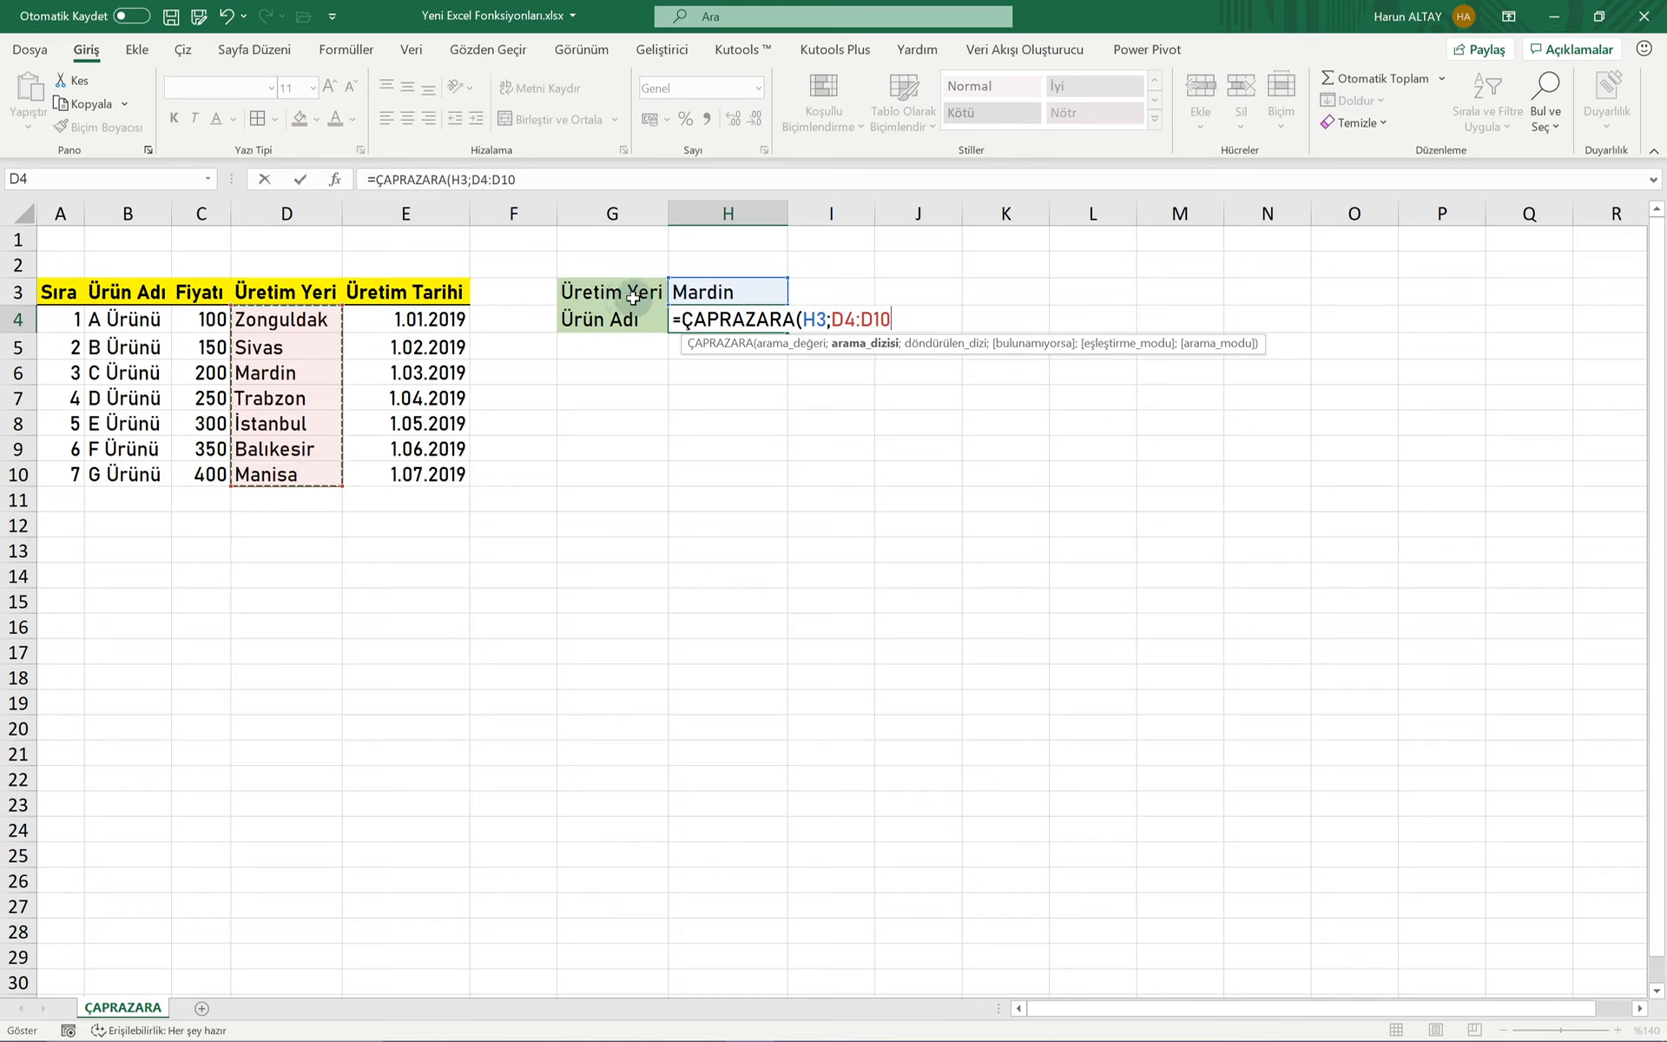
type(";")
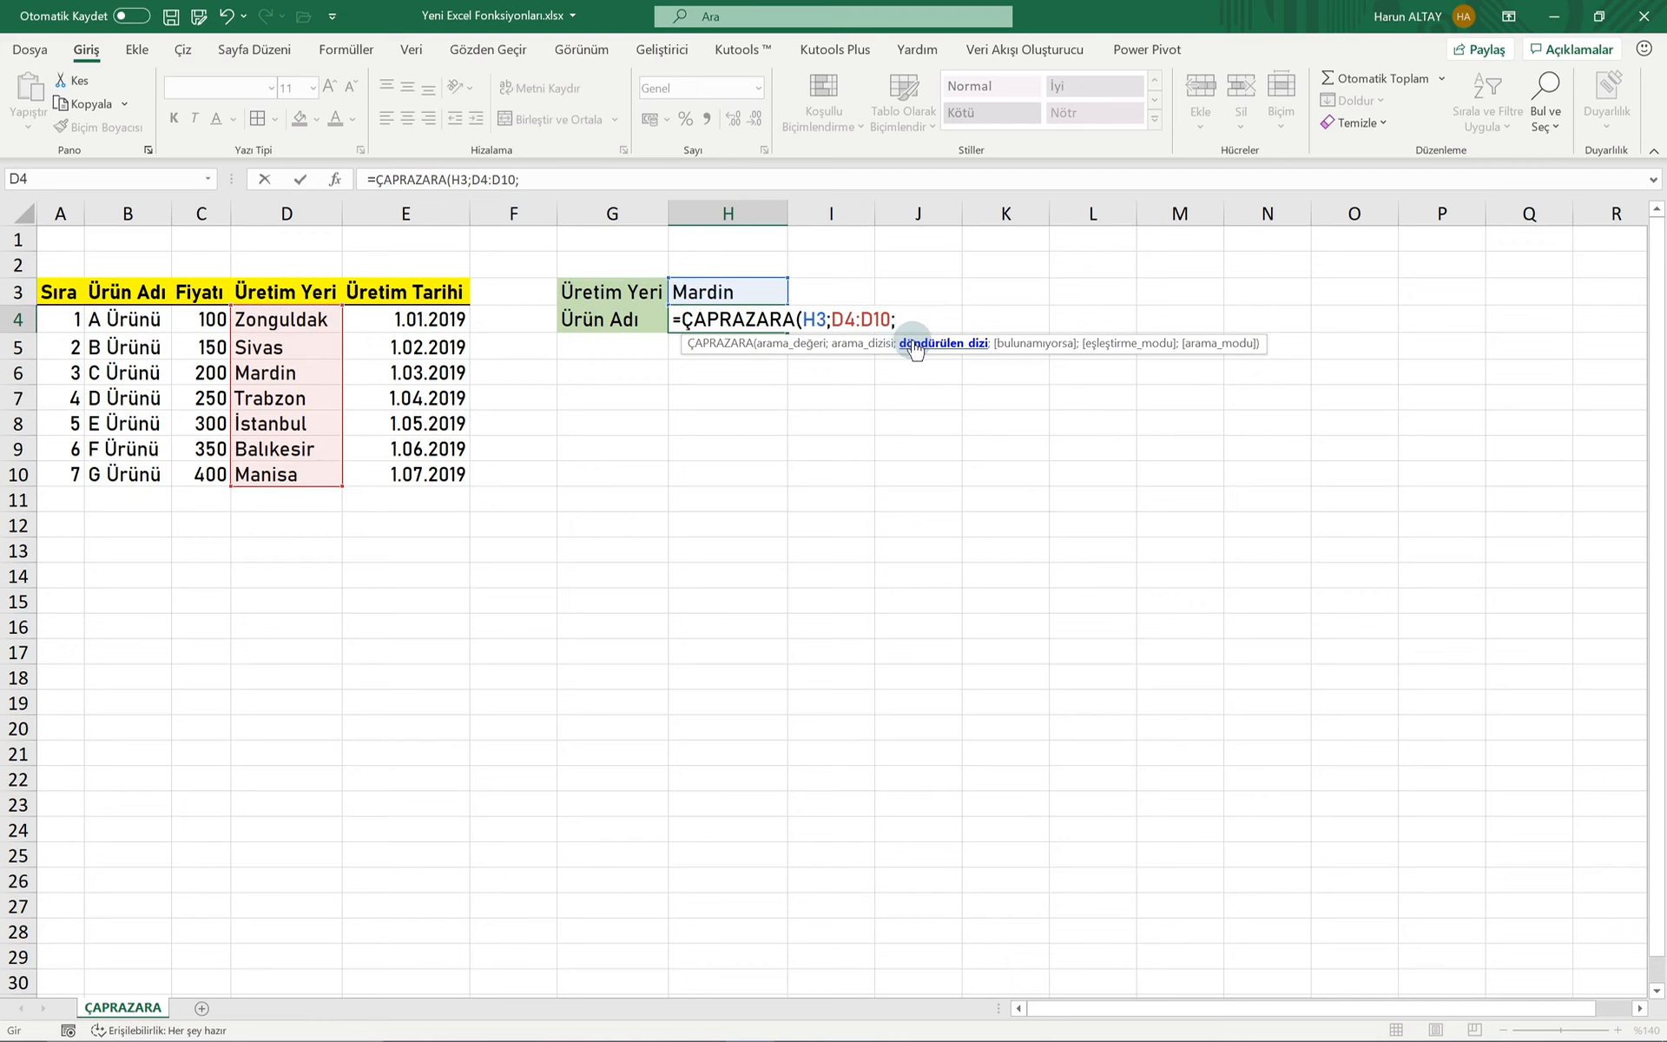
left_click_drag(130, 319, 135, 472)
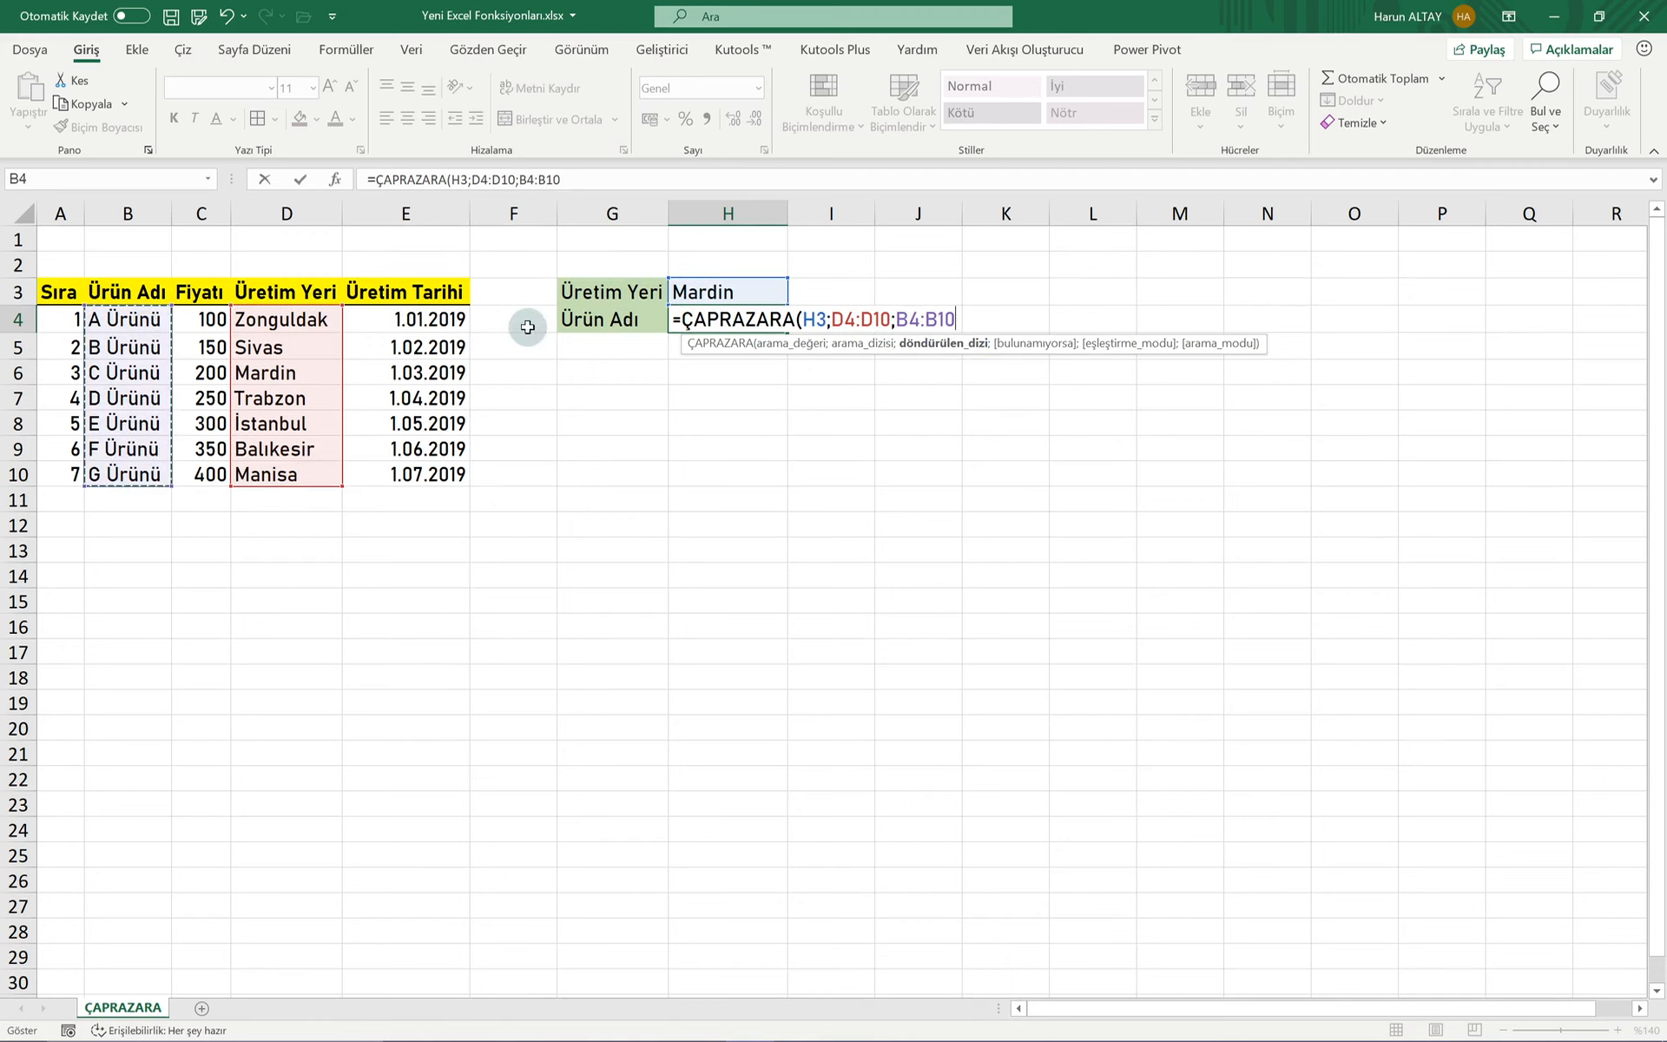
Step: Finish the H4 formula with "Bulunamadı" as the not-found text, leave match and search modes empty, and enter it
type(";")
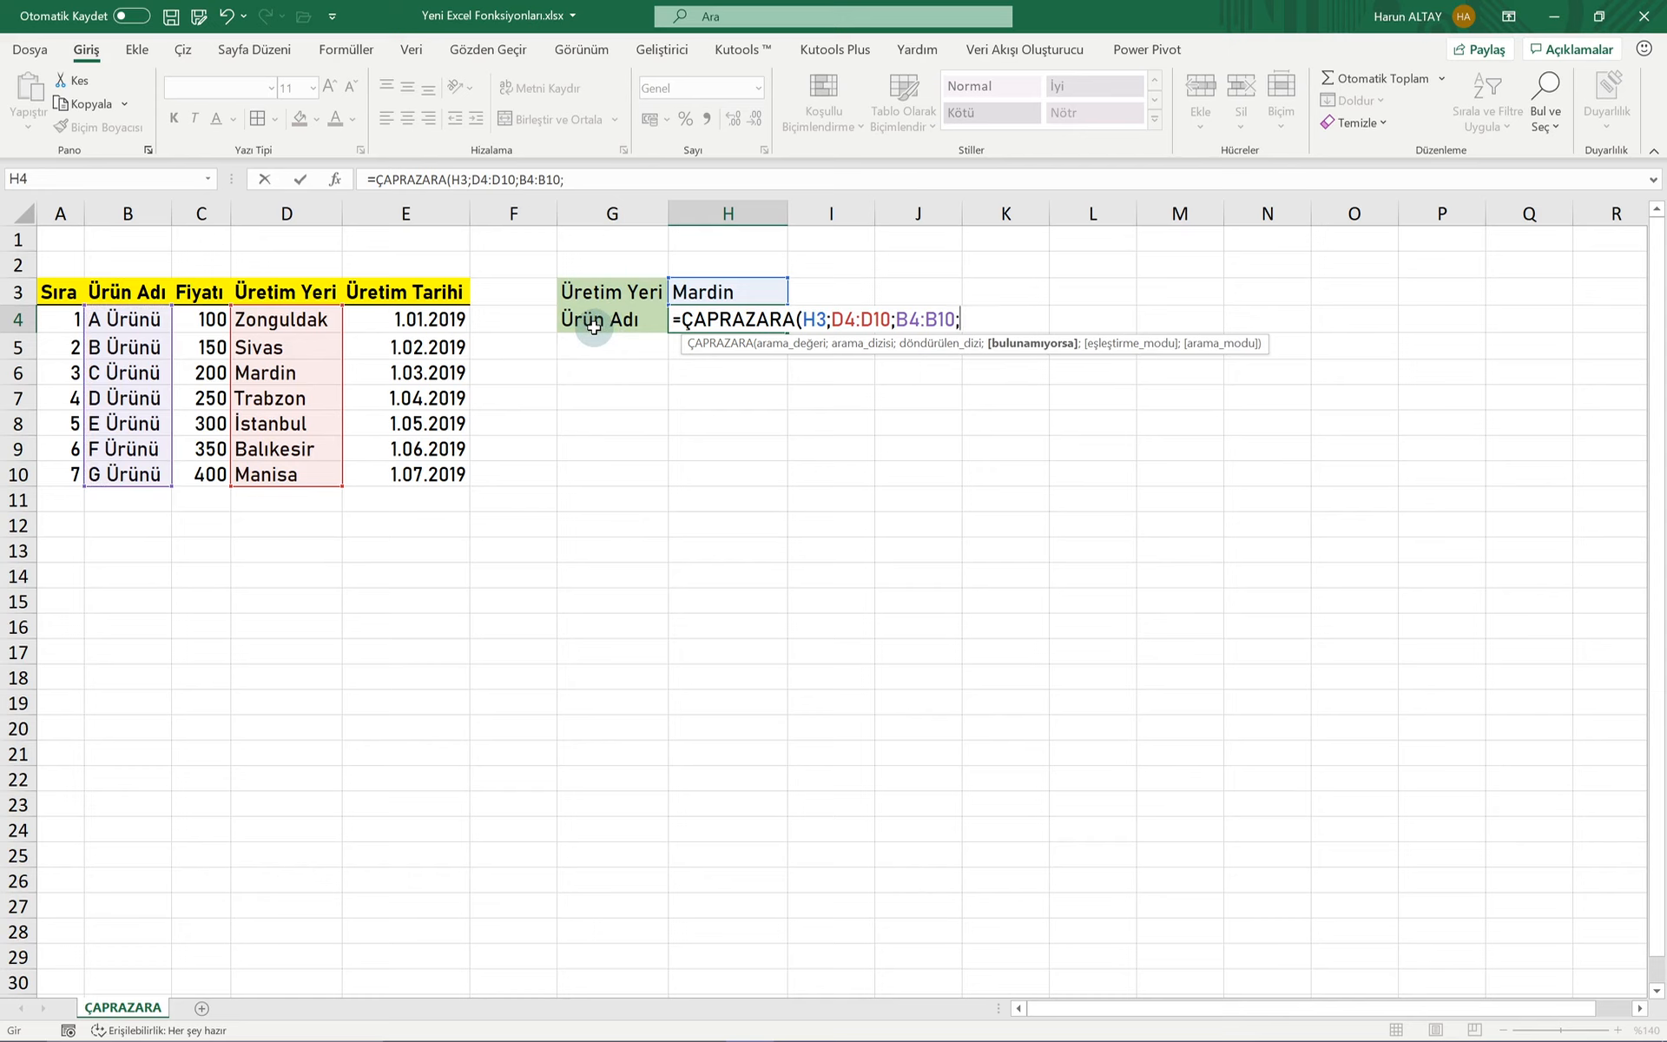
type("\"")
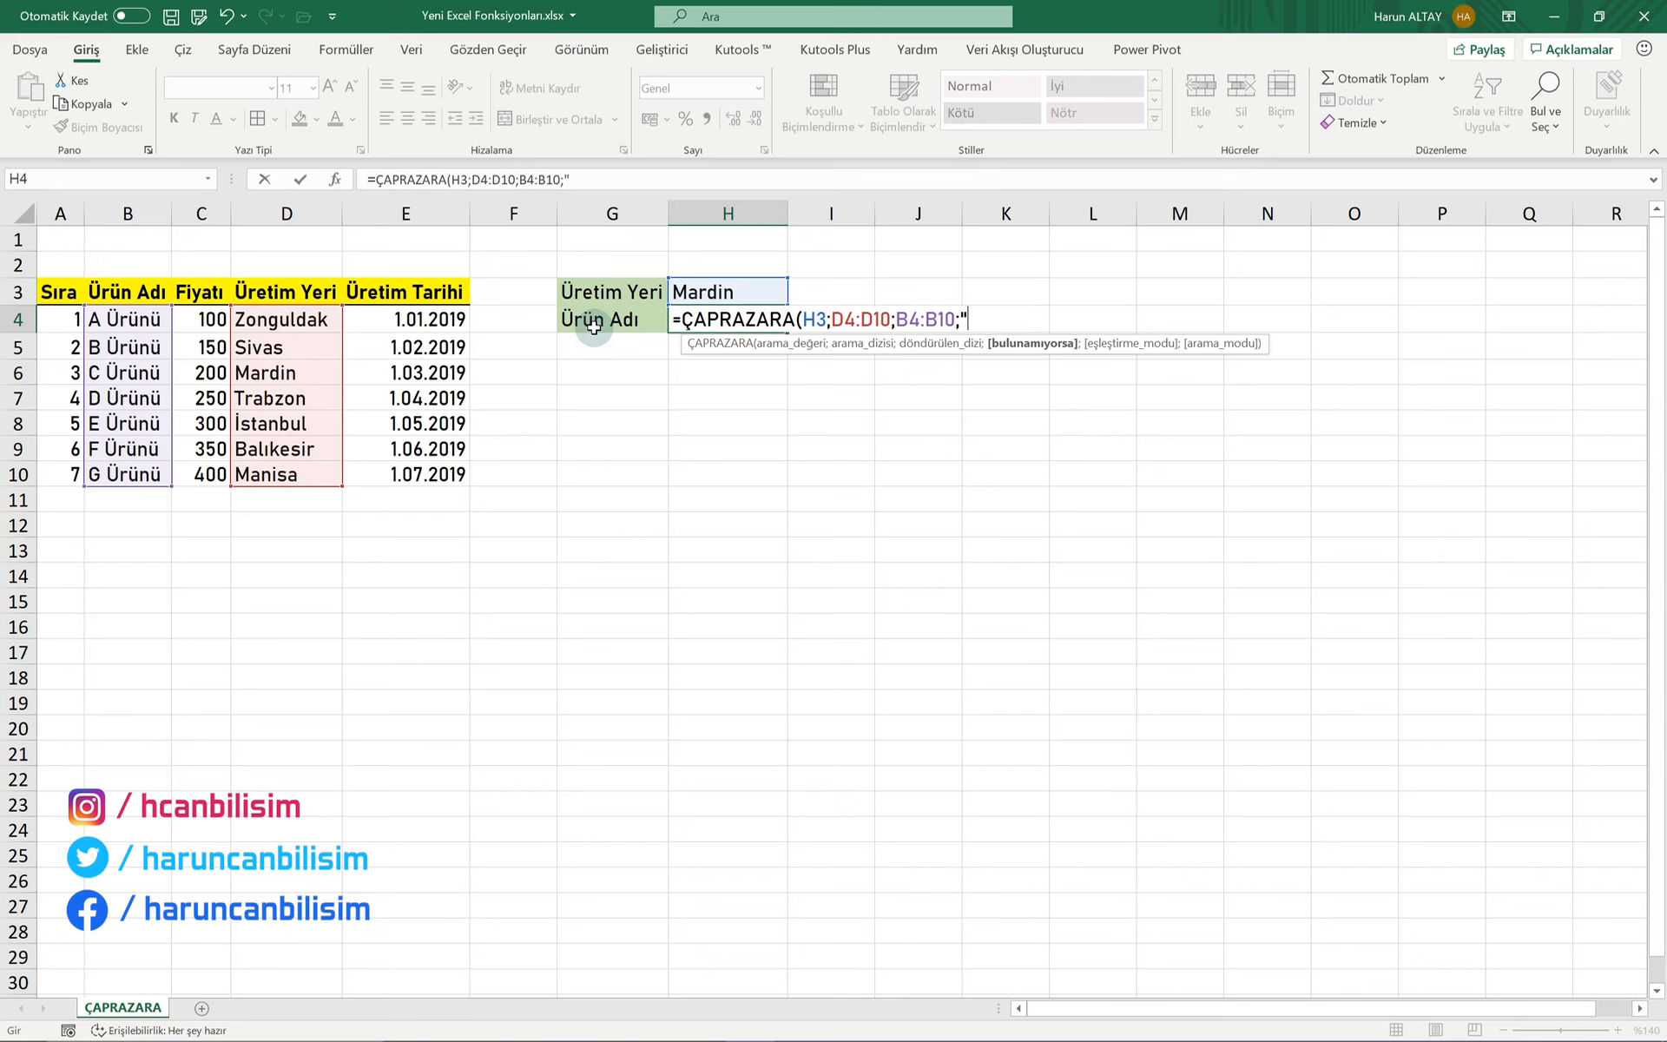
type("Bulunamadı\";")
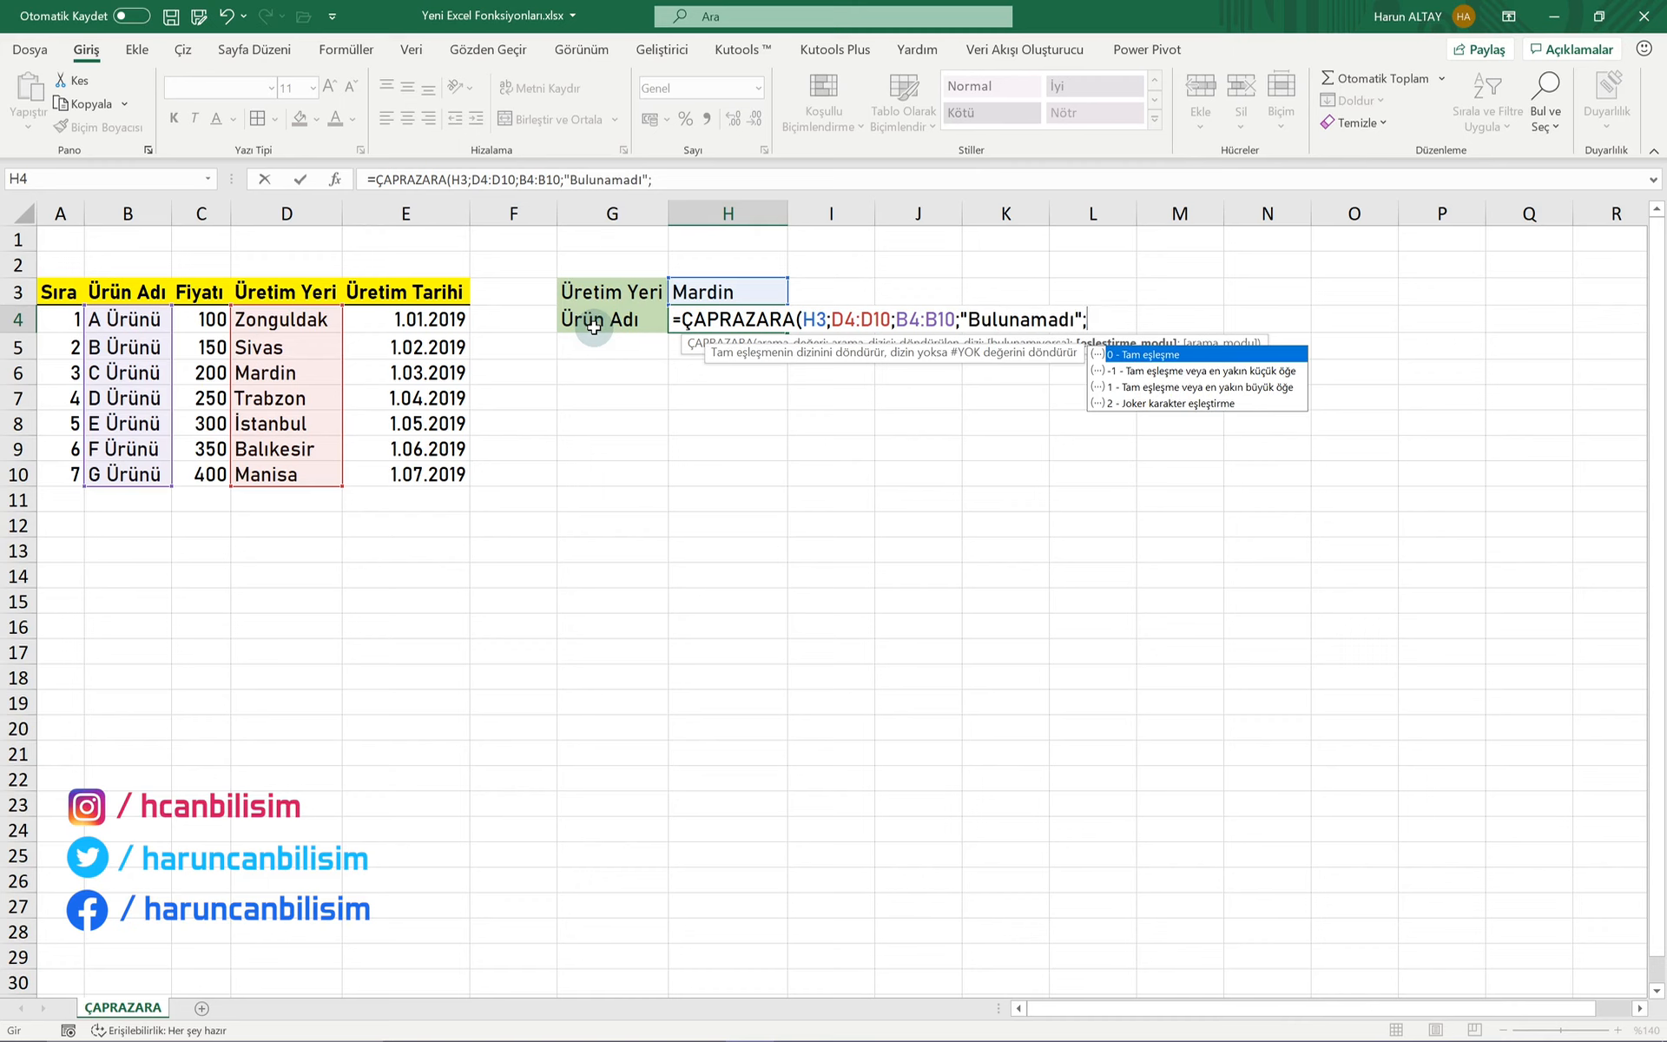
type(";")
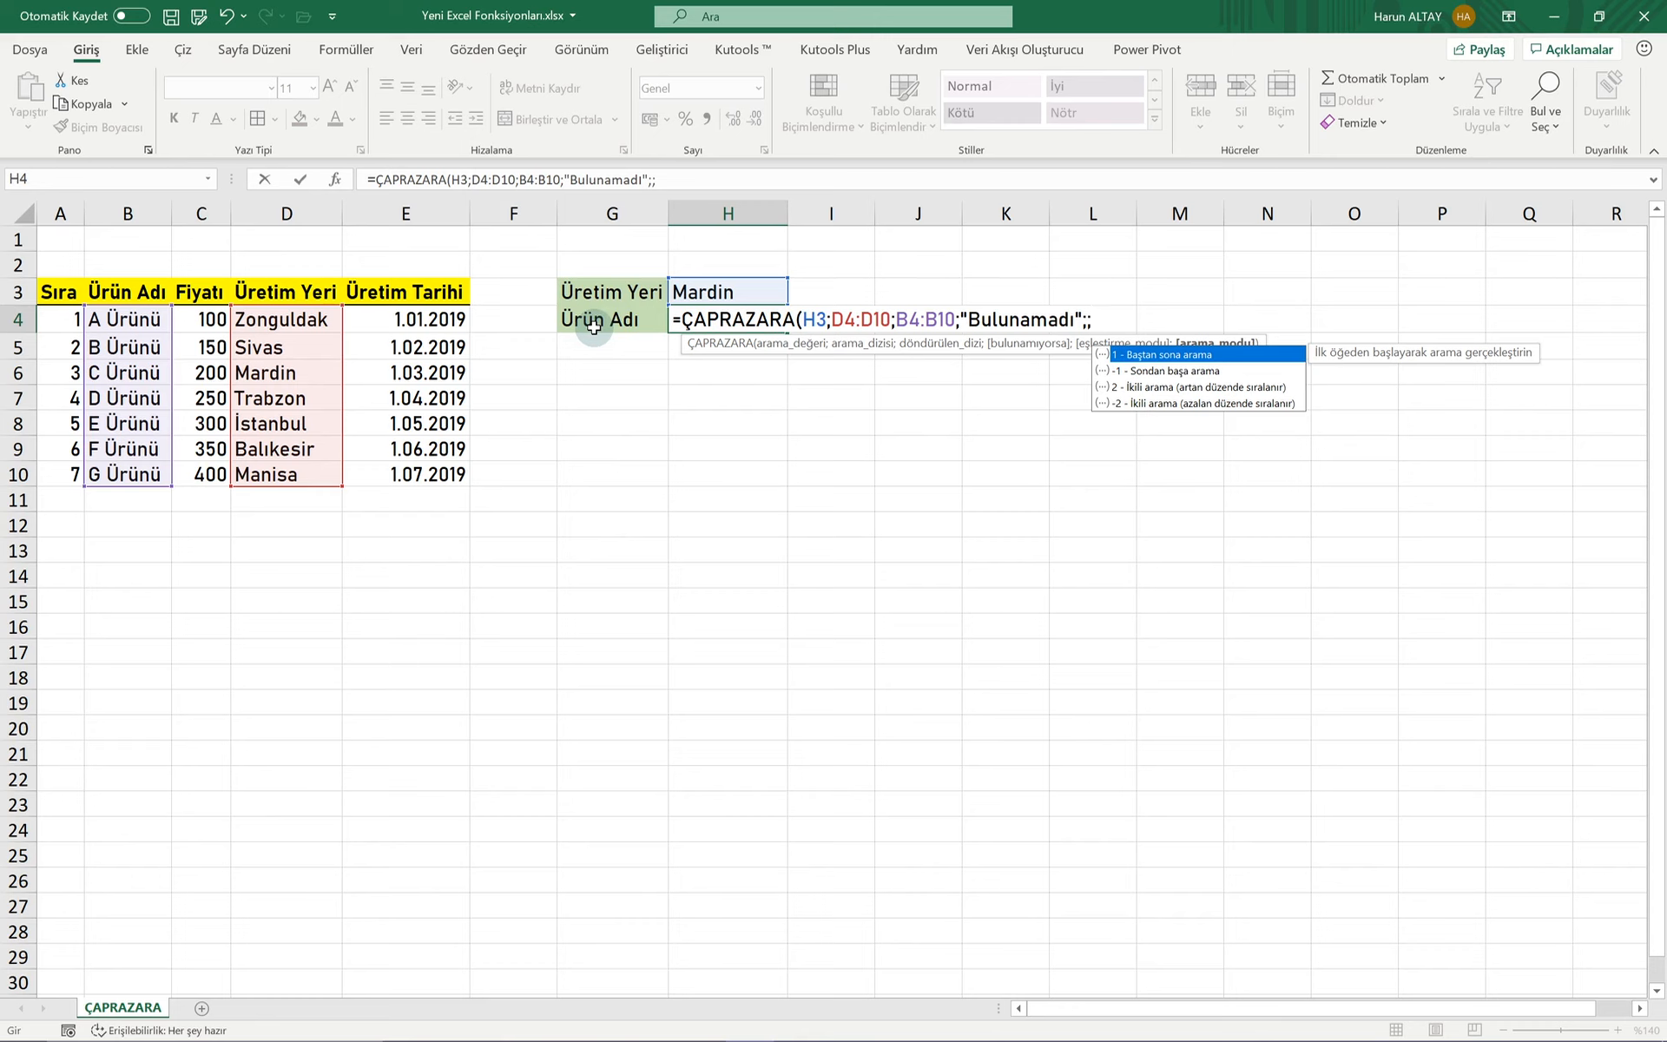
type(")")
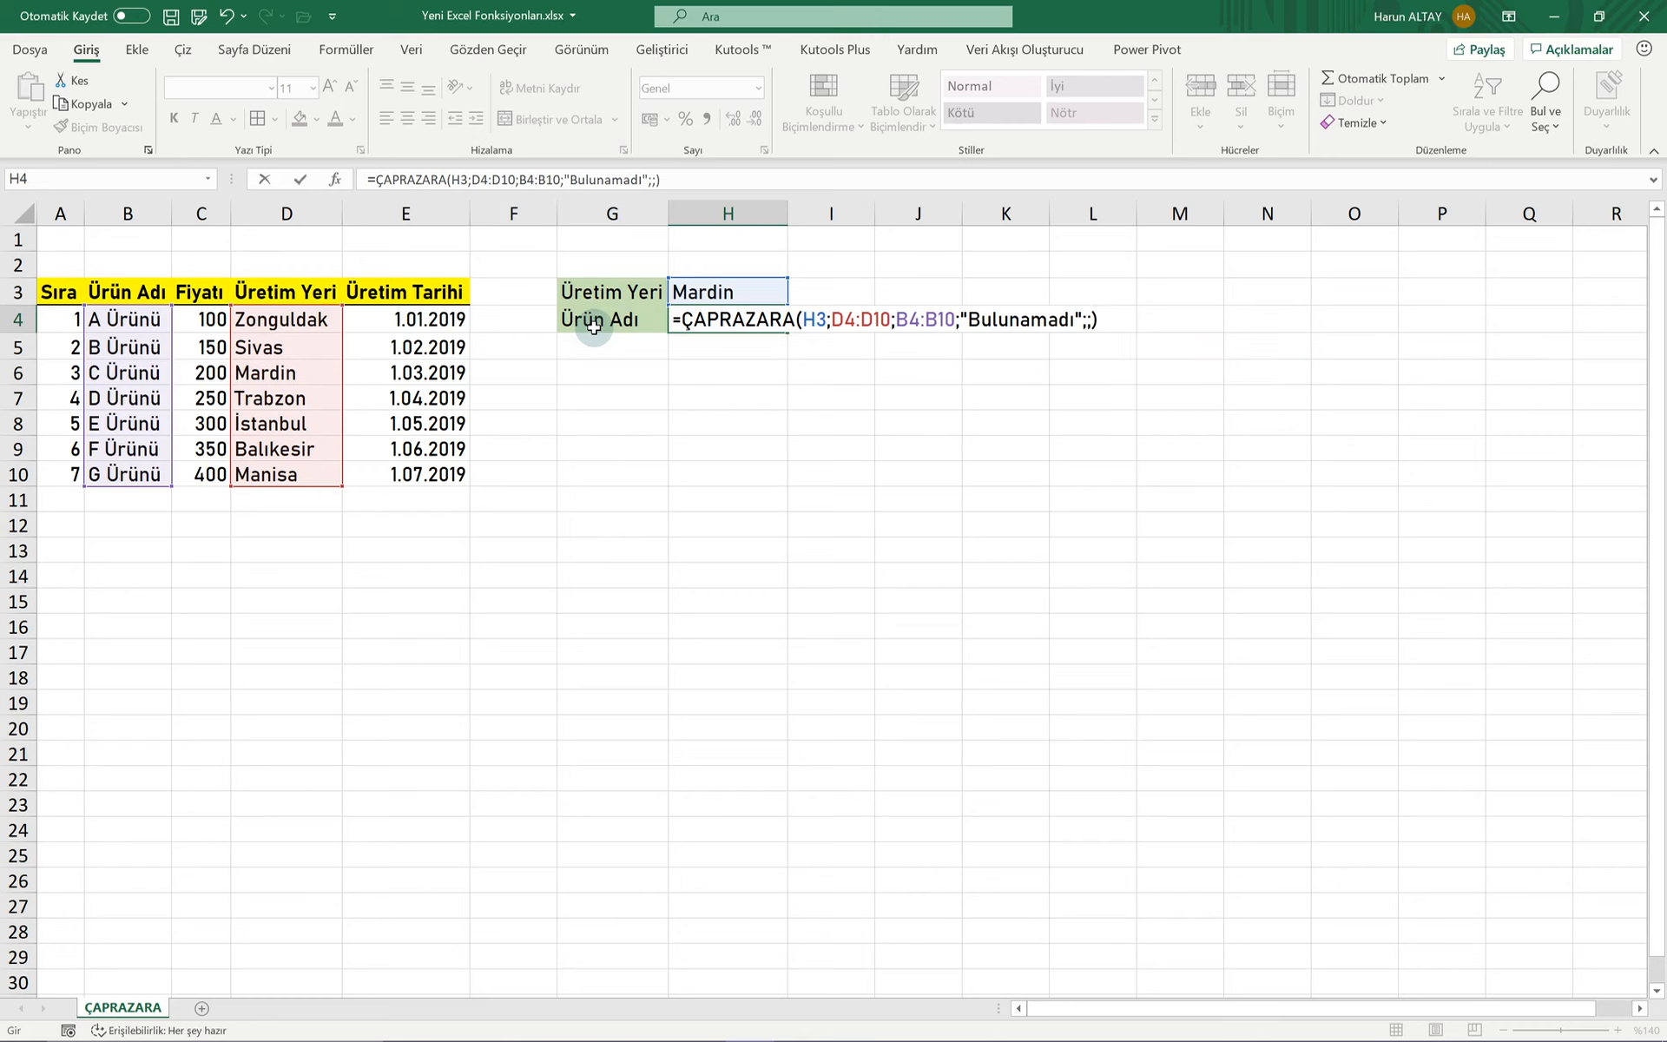
key("Return")
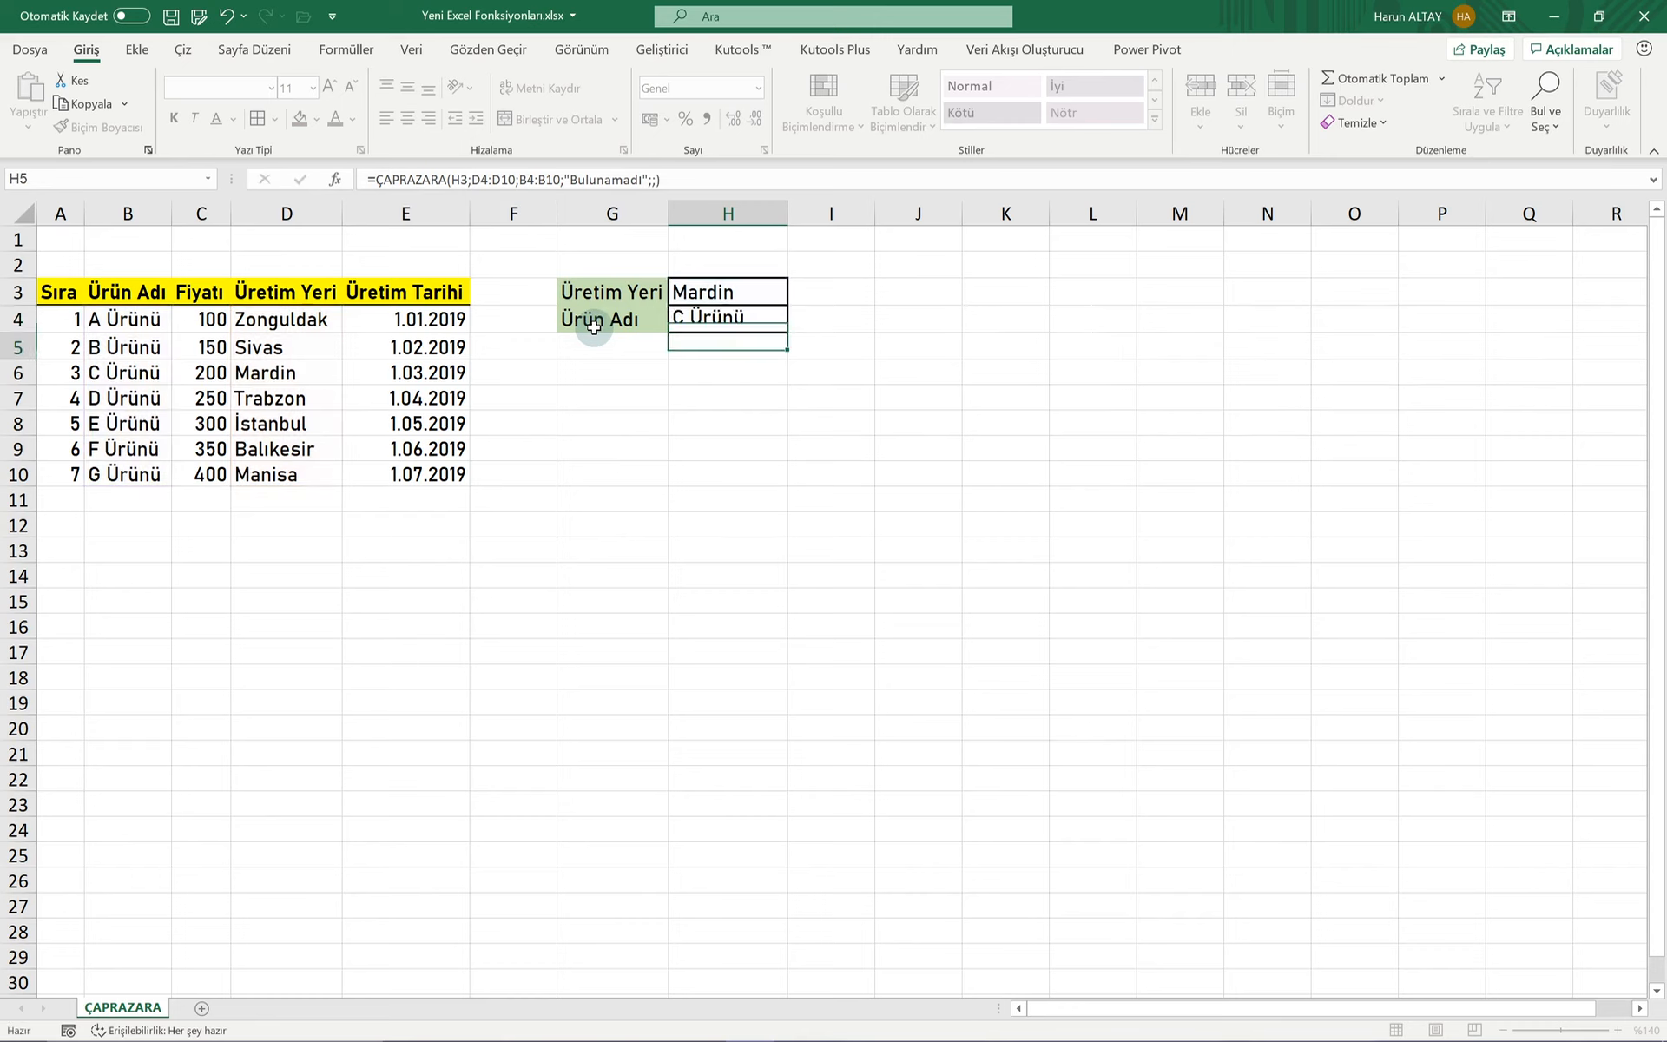
Step: Choose Zonguldak as the Üretim Yeri in H3 to test the product lookup in H4
left_click_drag(196, 379, 260, 373)
left_click(770, 292)
left_click(795, 296)
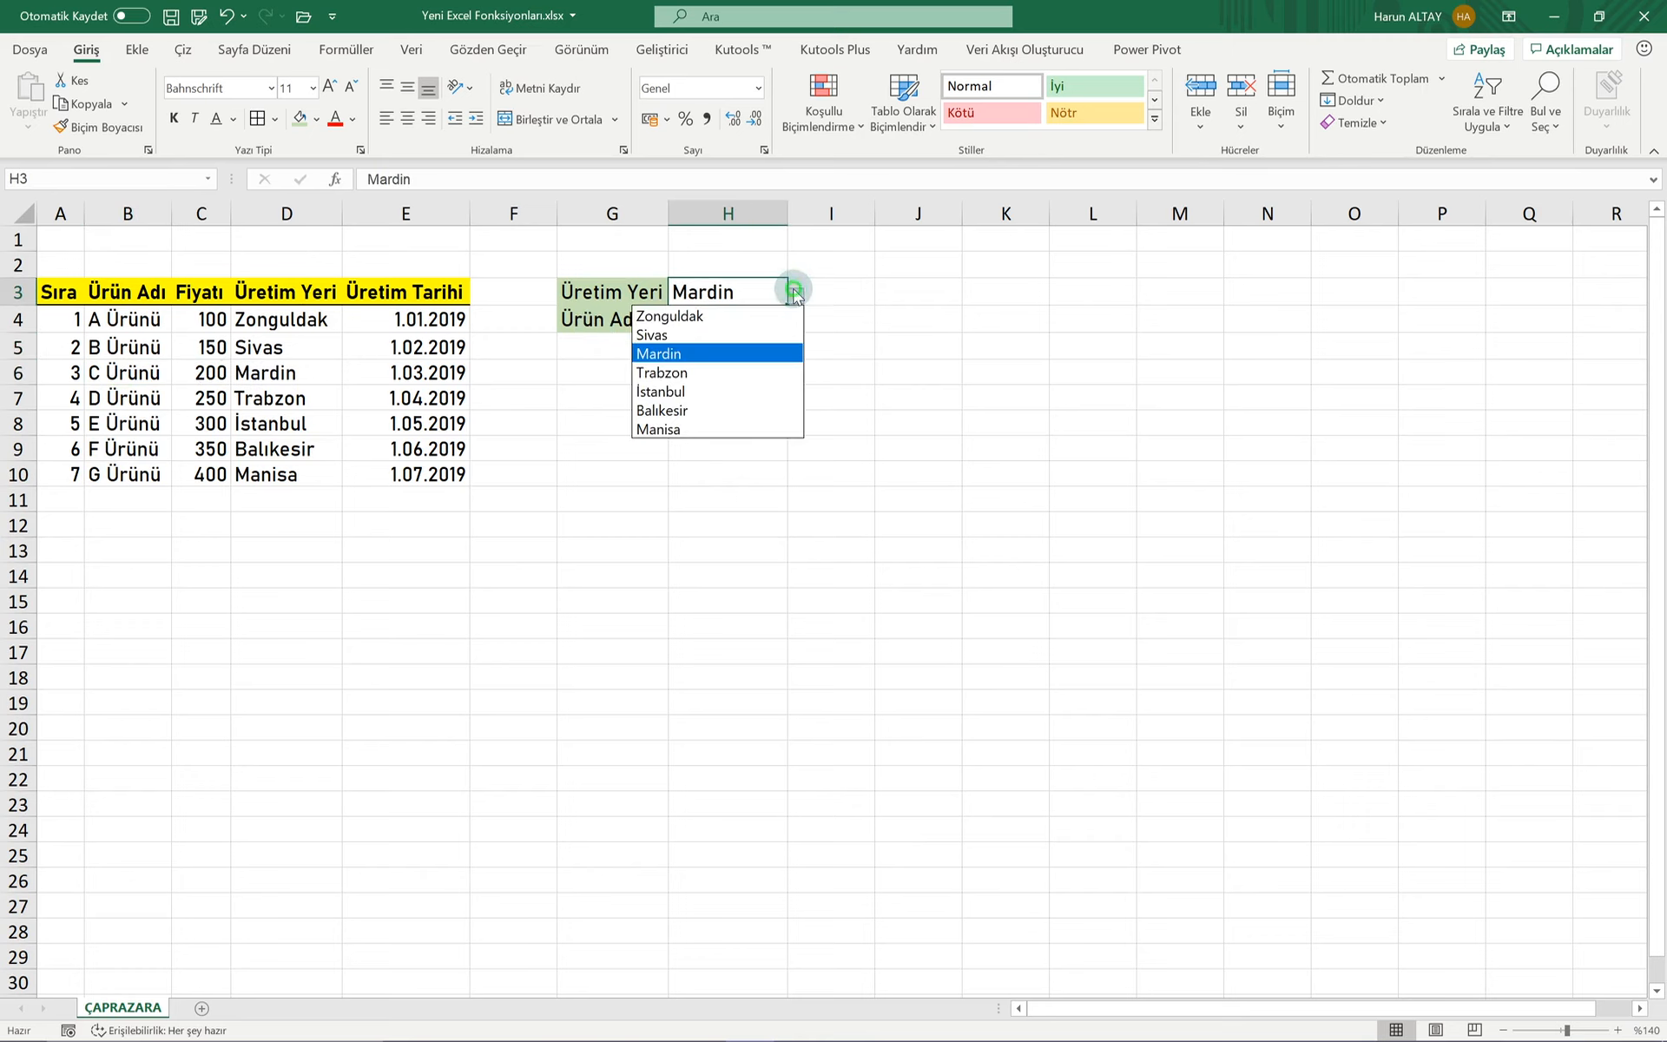
left_click(732, 317)
left_click(707, 323)
Step: Set the Üretim Yeri in H3 to Balıkesir and compare the product in H4 with the table's Balıkesir row
left_click(747, 294)
left_click(795, 295)
left_click(715, 406)
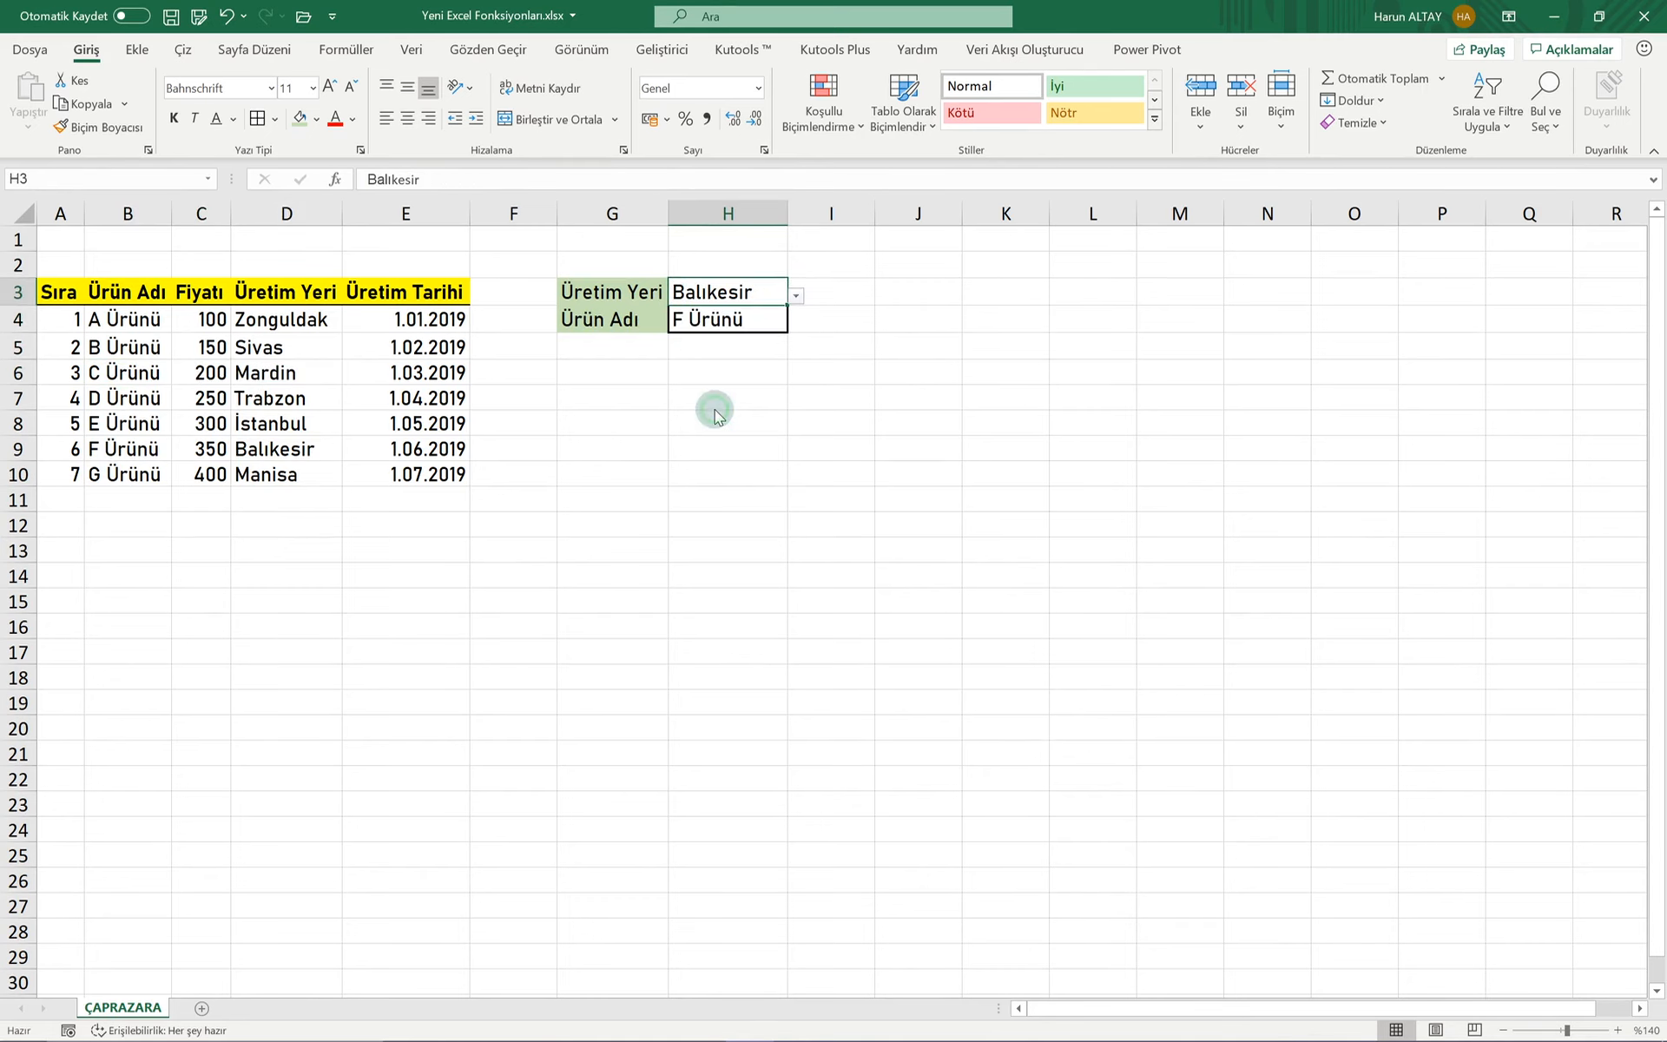
left_click(692, 318)
left_click_drag(126, 448, 252, 445)
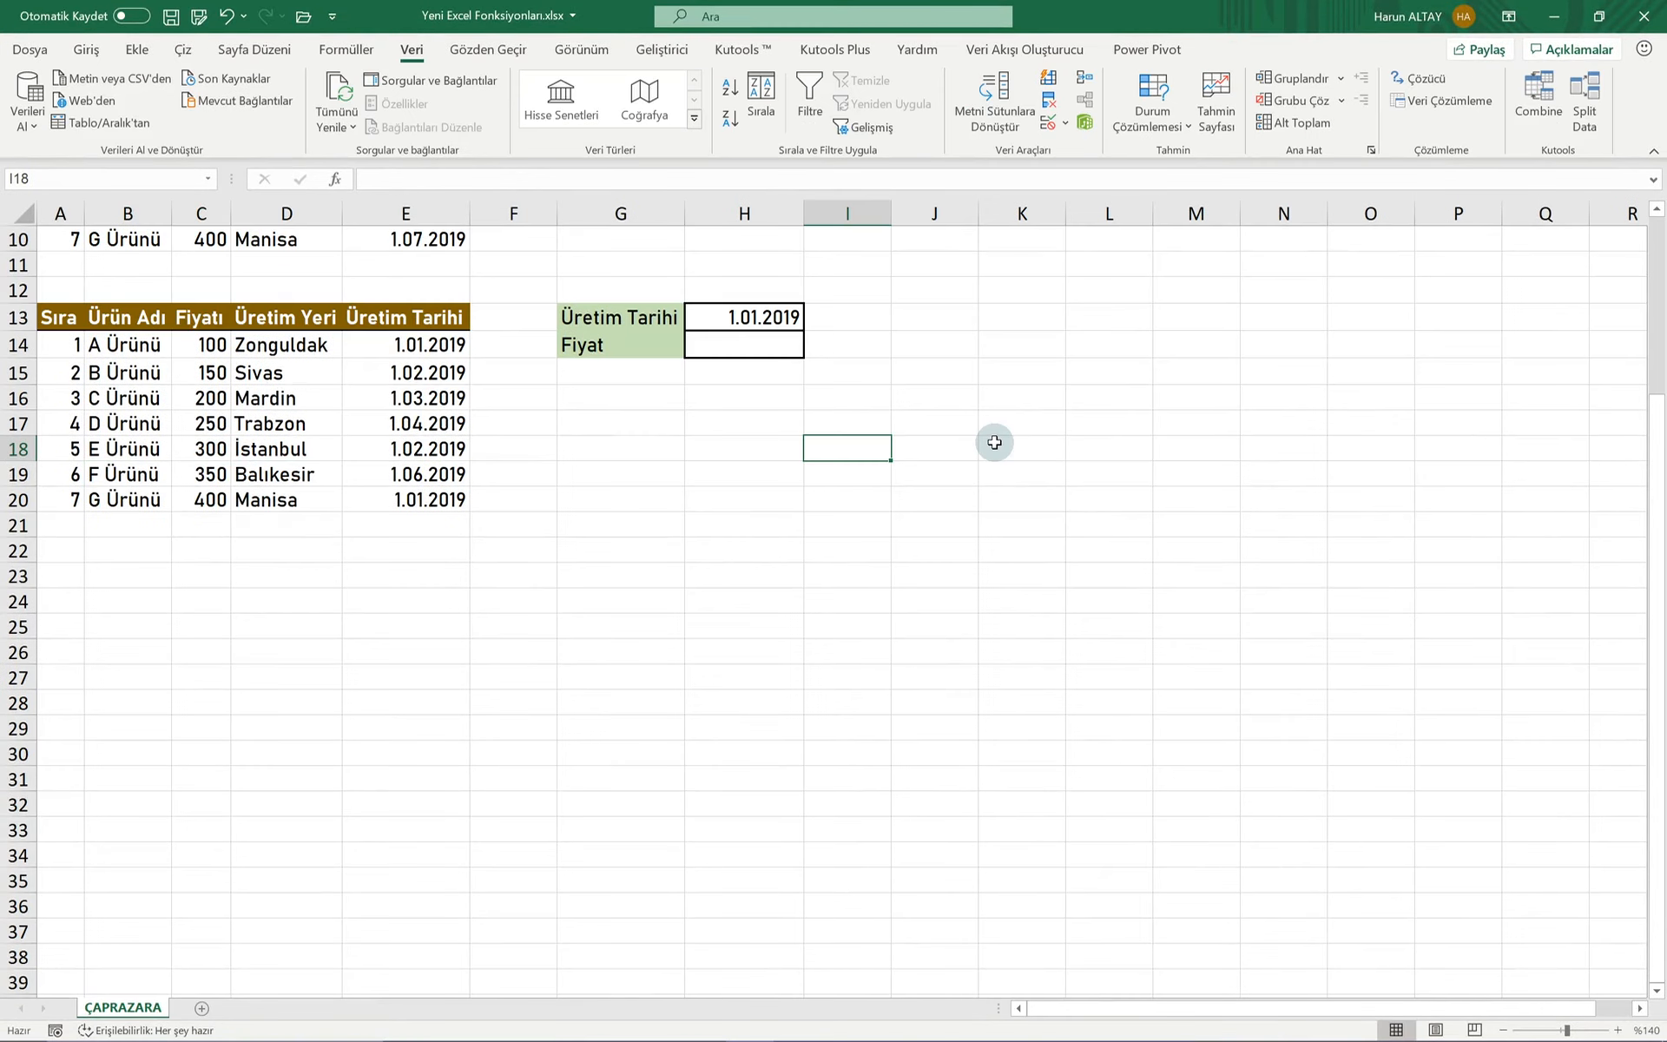
Step: Compare the Üretim Tarihi entries in E14 and E20, and those in E15 and E18
left_click(460, 348)
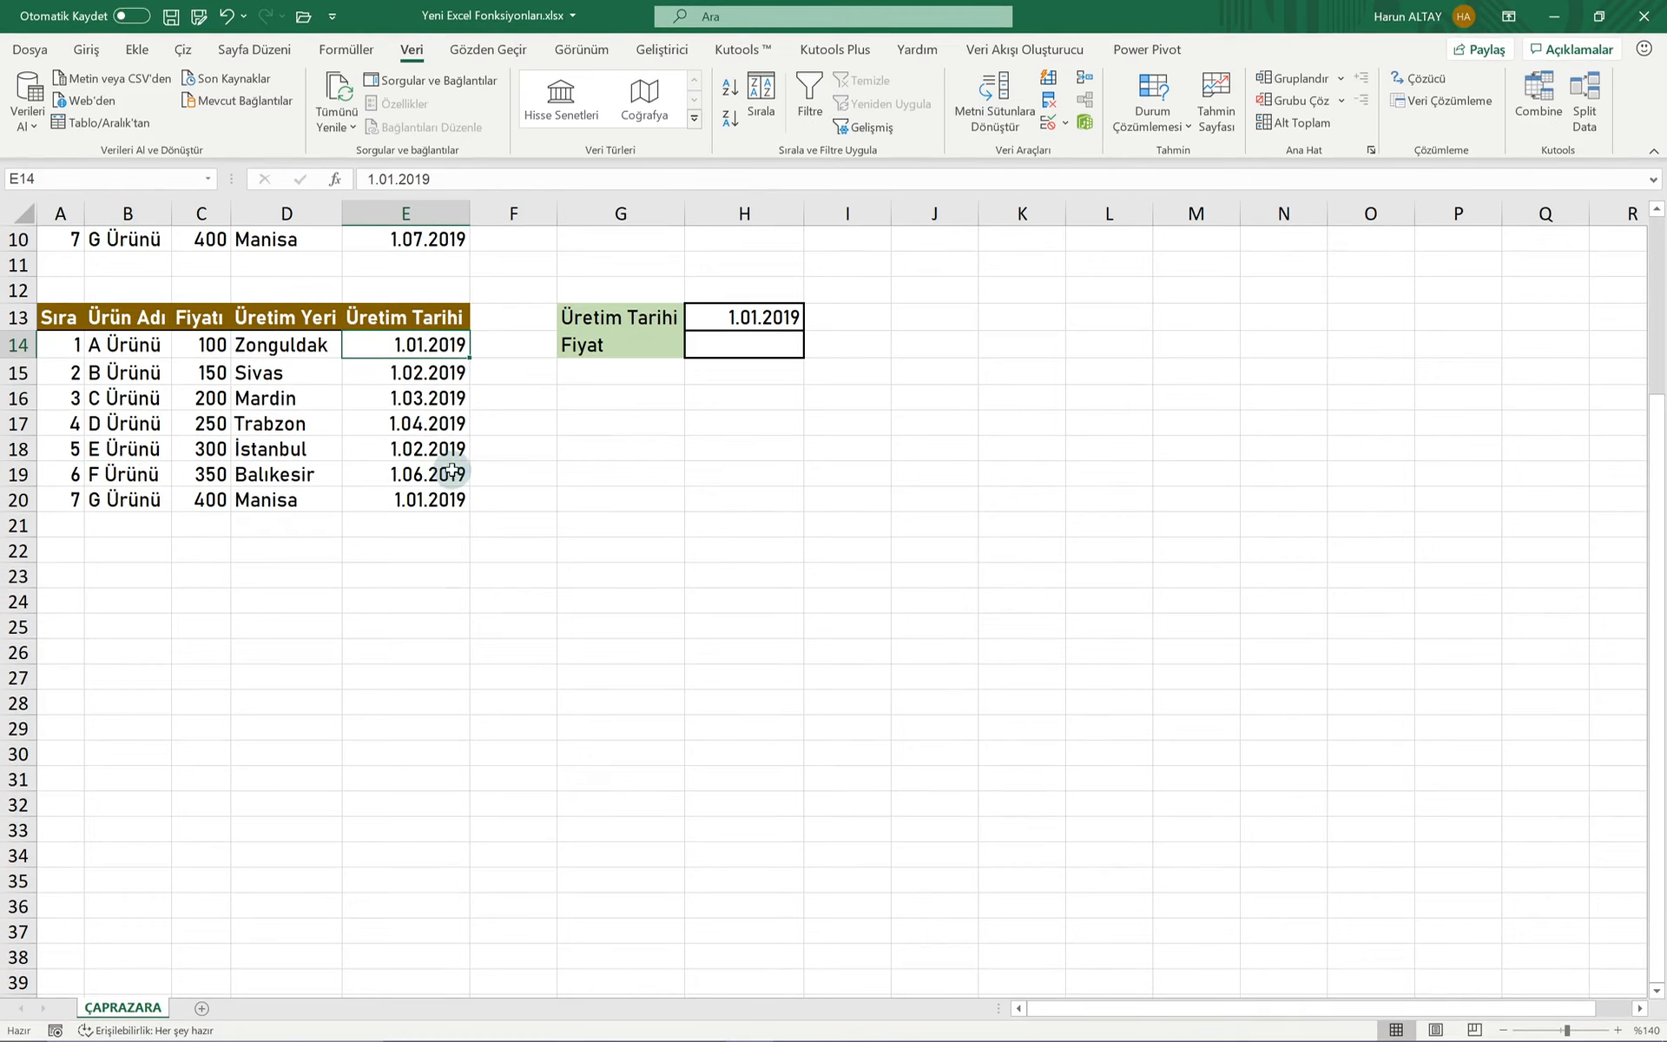
left_click(439, 496)
left_click(435, 373)
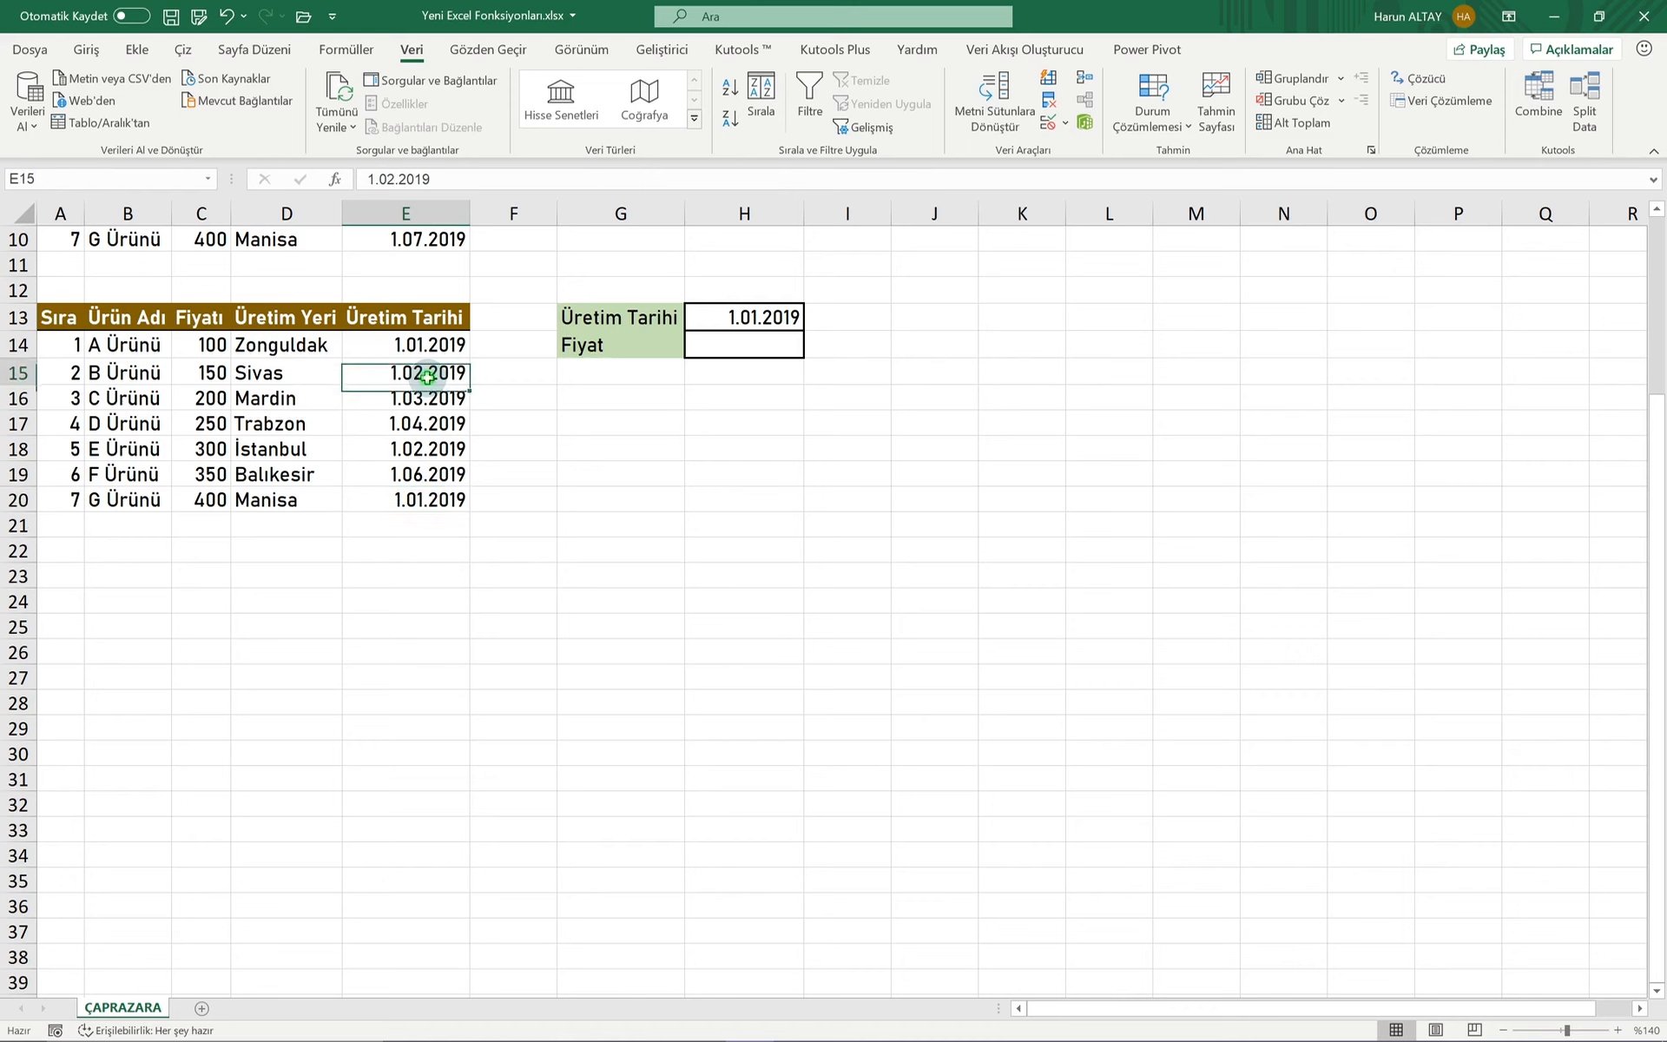
left_click(418, 449)
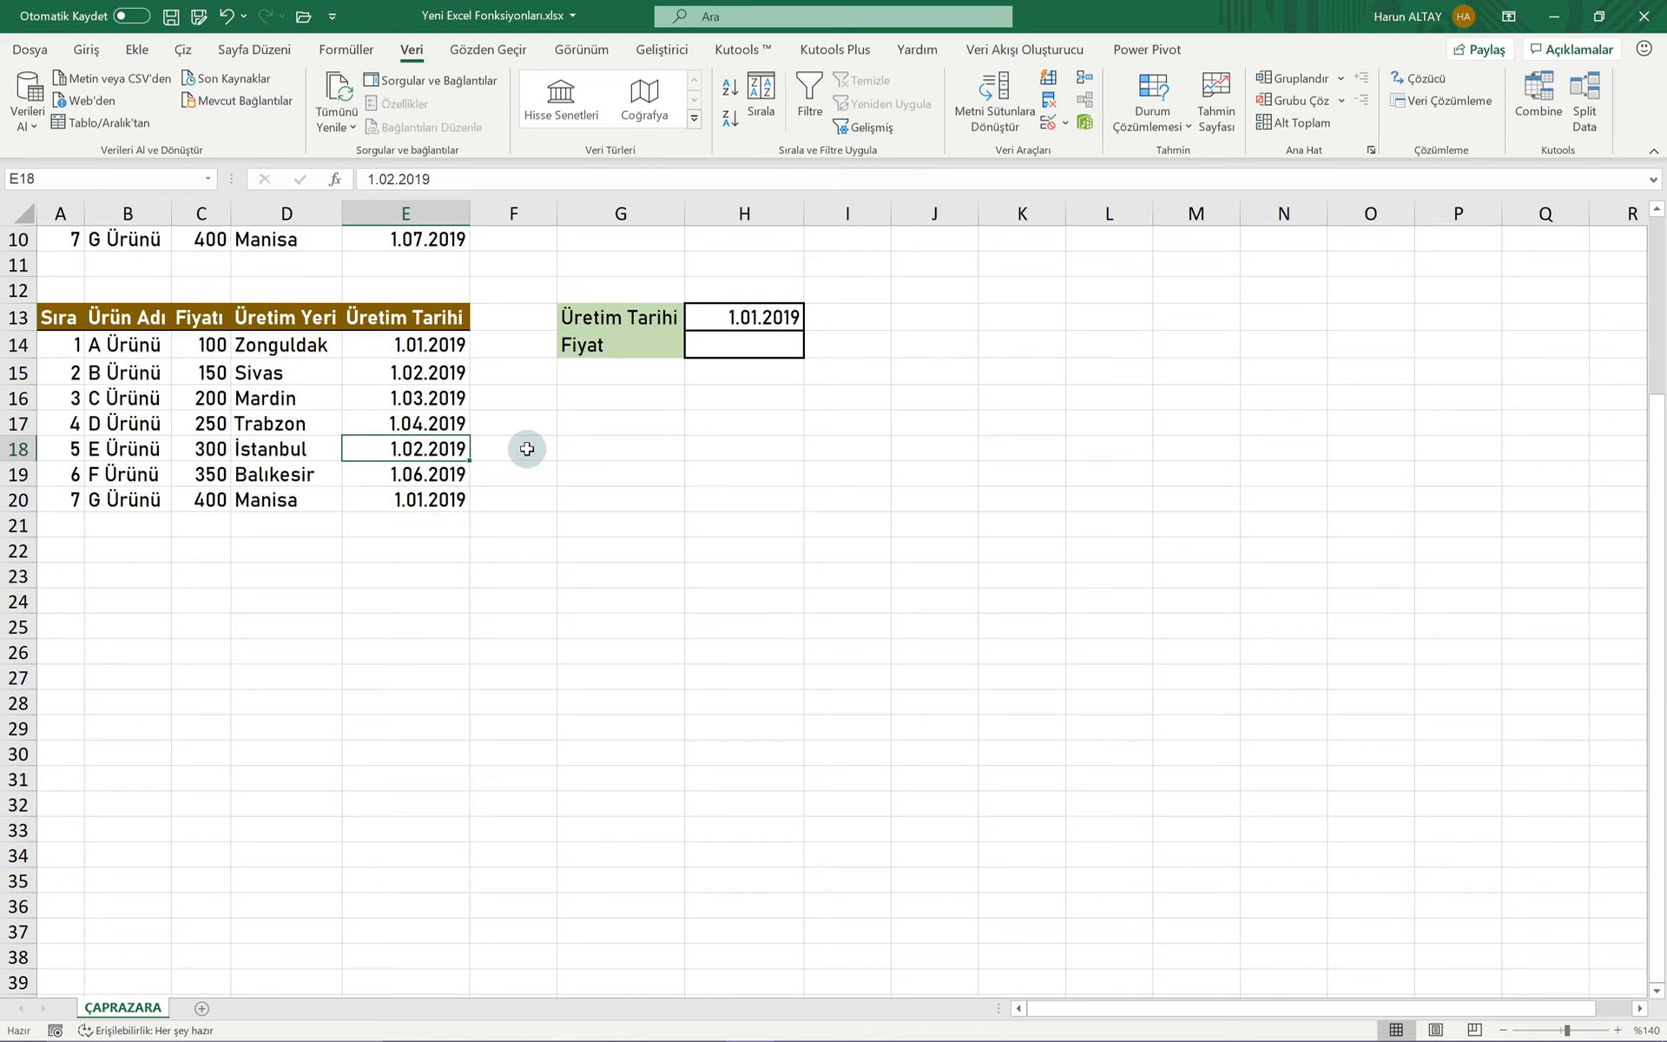
left_click(781, 340)
double_click(782, 340)
type("=DÜŞEYARA(")
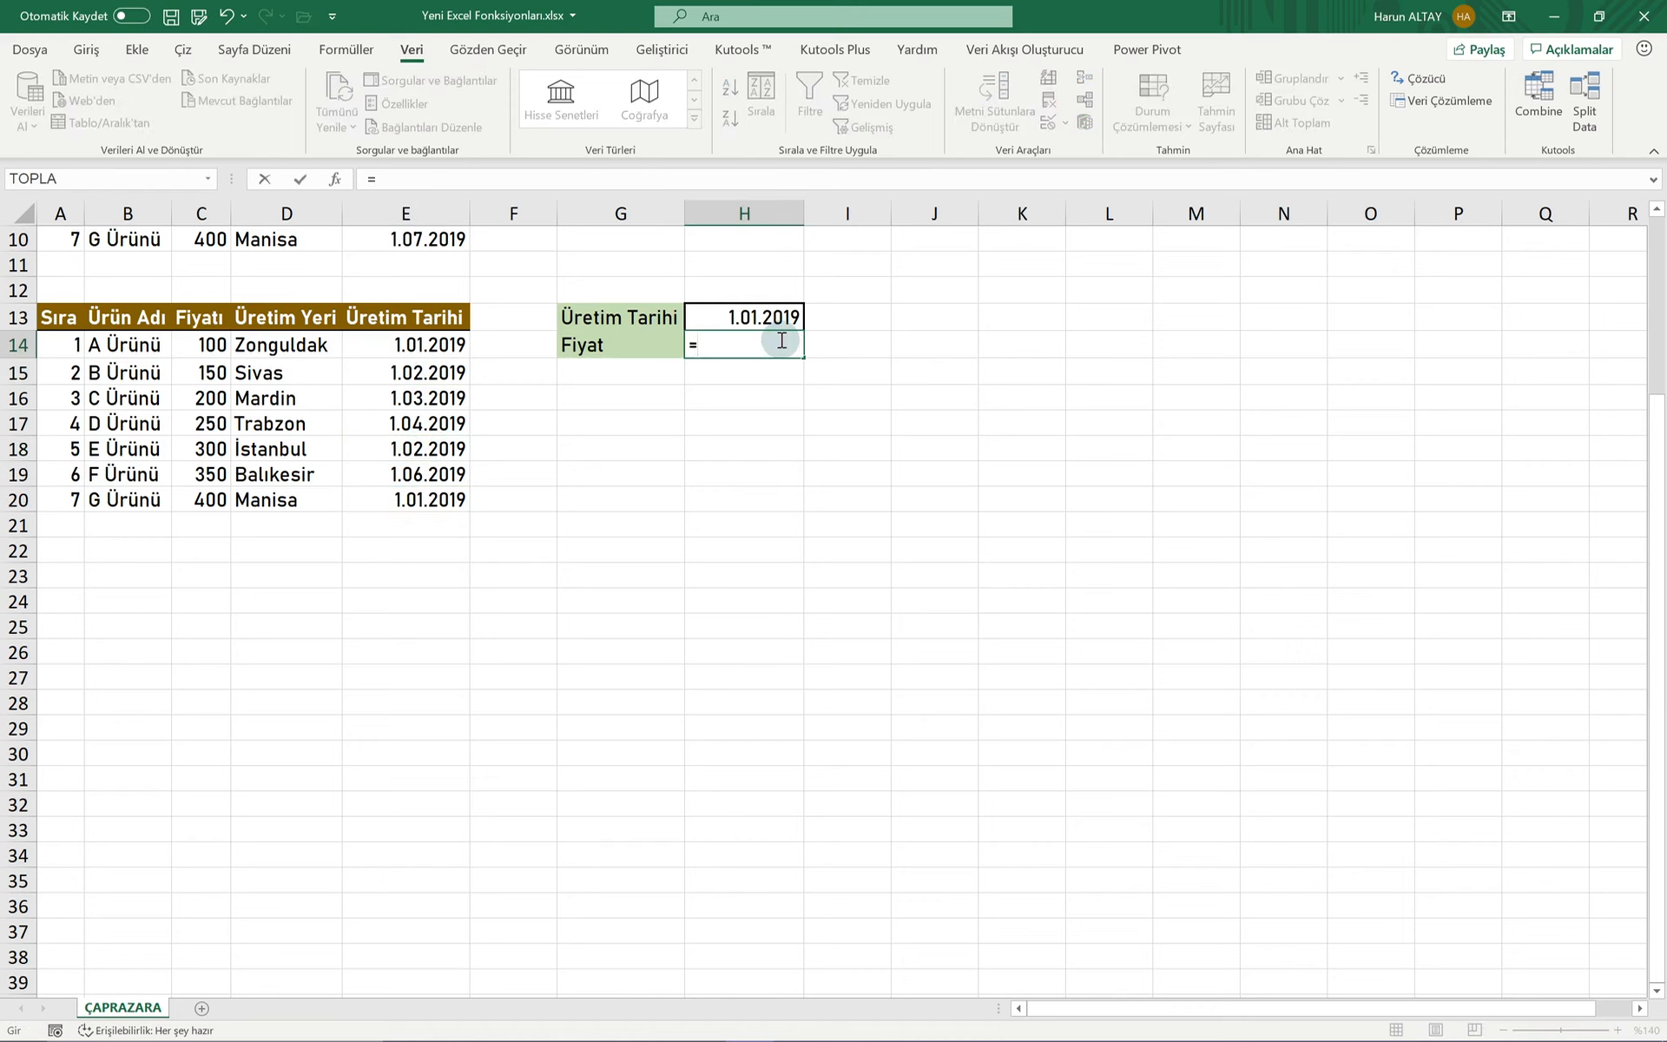
key("Up")
key("BackSpace")
key("BackSpace")
key("BackSpace")
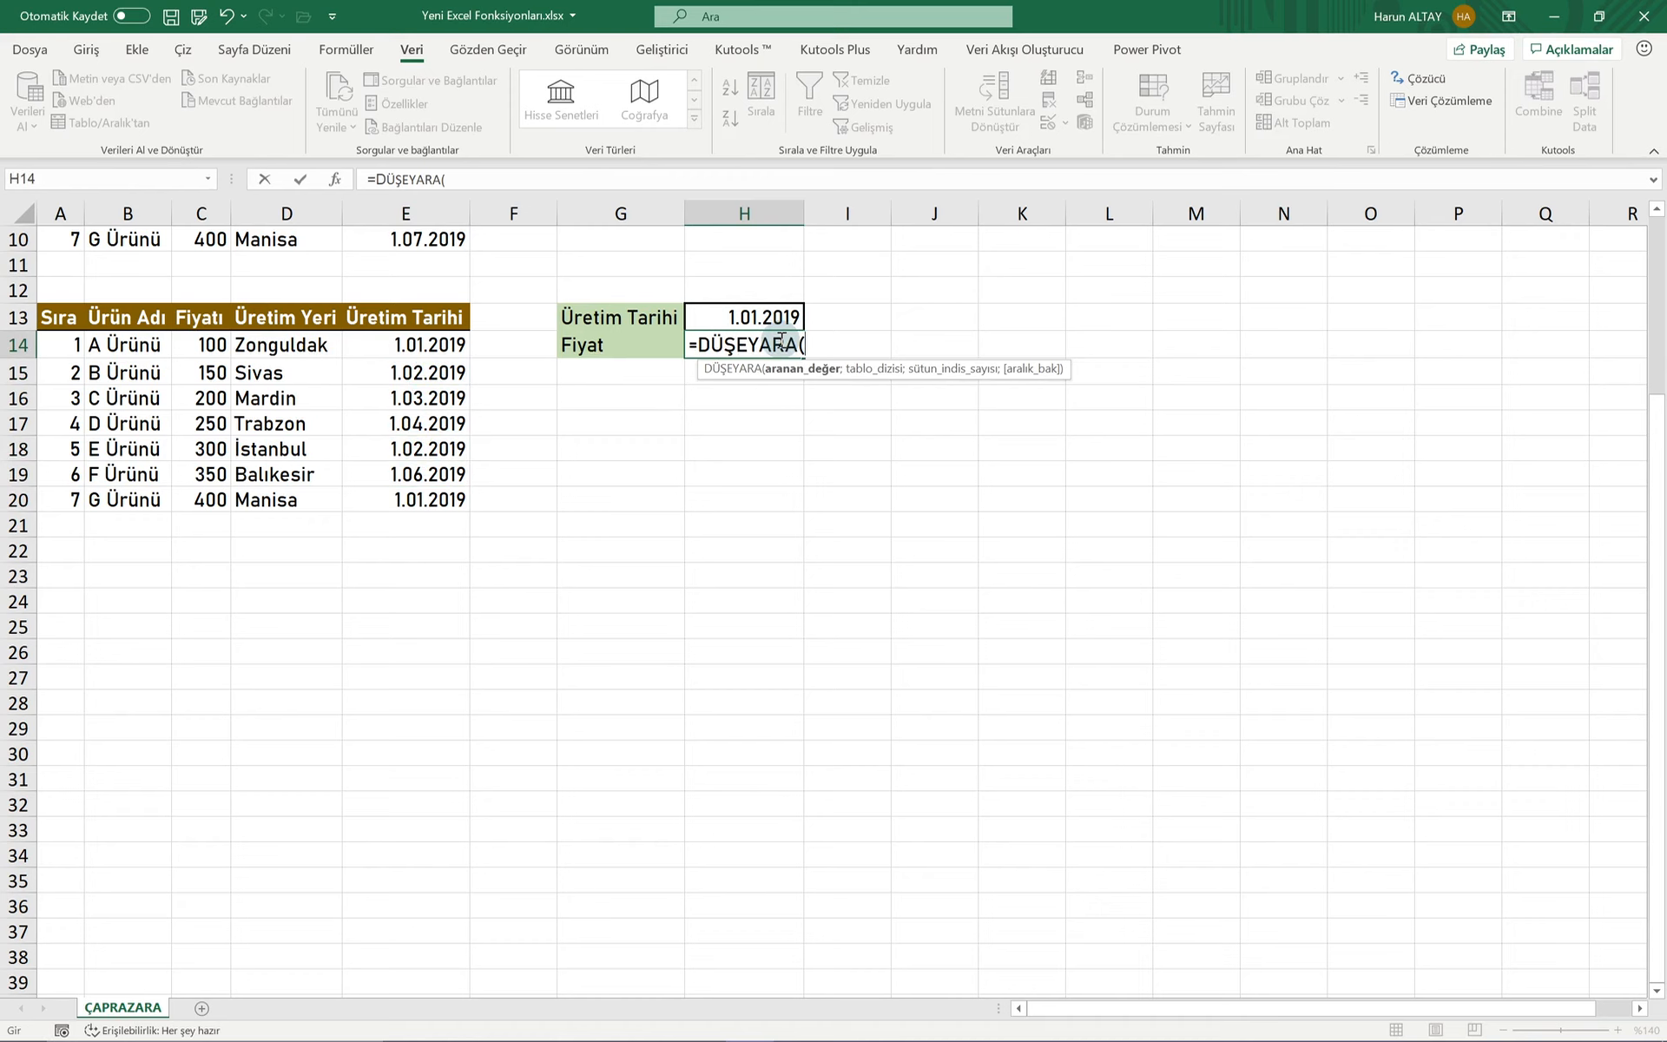
key("Escape")
Step: Start a ÇAPRAZARA formula in H14 with H13 as lookup value, E14:E20 as lookup array and C14:C20 as return array
type("=çap")
key("Tab")
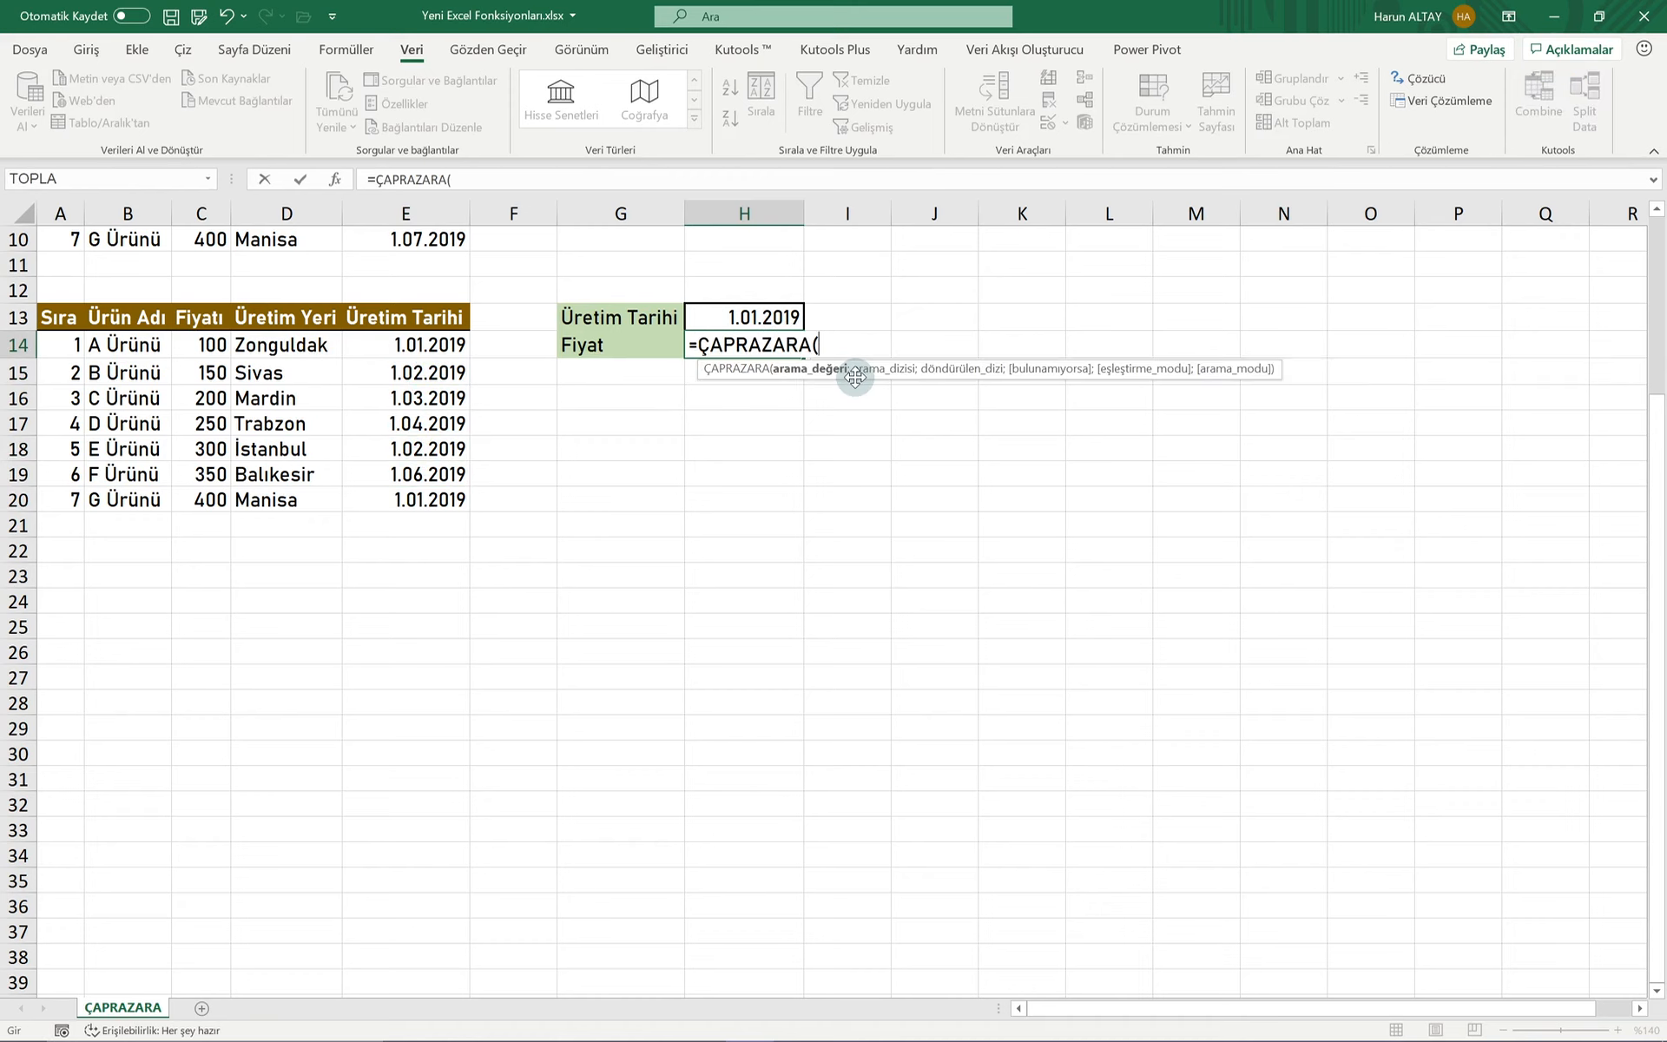
left_click(777, 317)
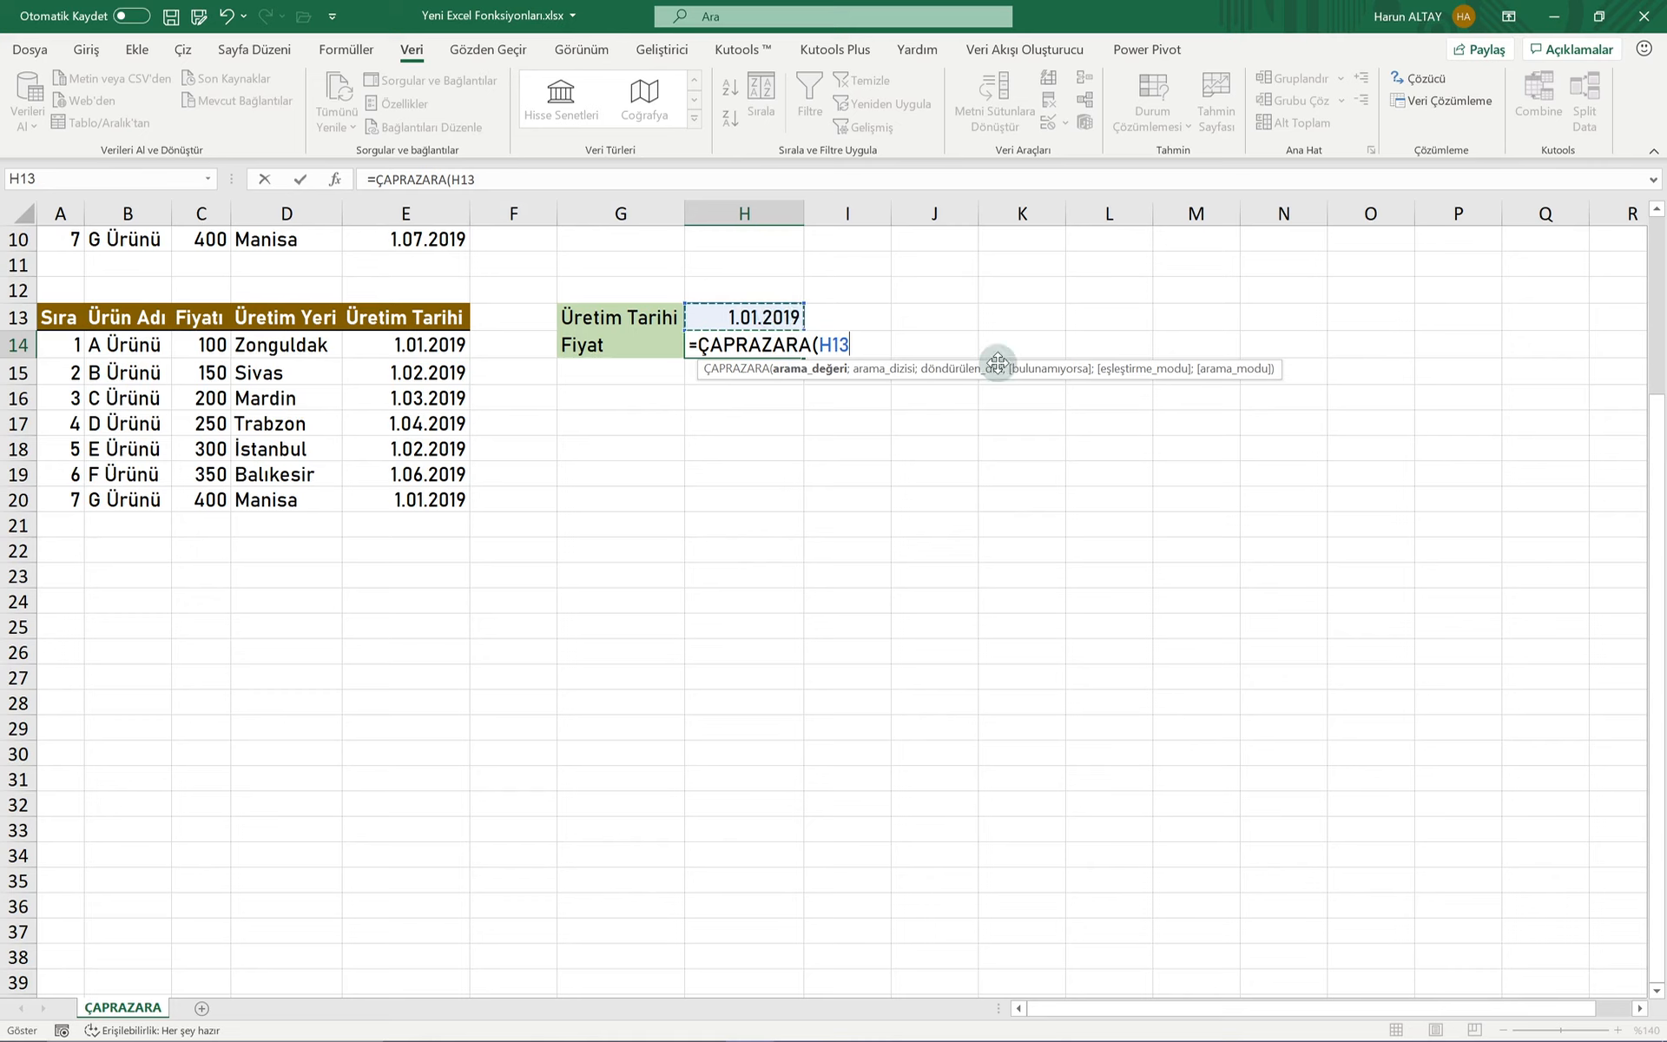
type(";")
left_click_drag(416, 347, 426, 487)
type(";")
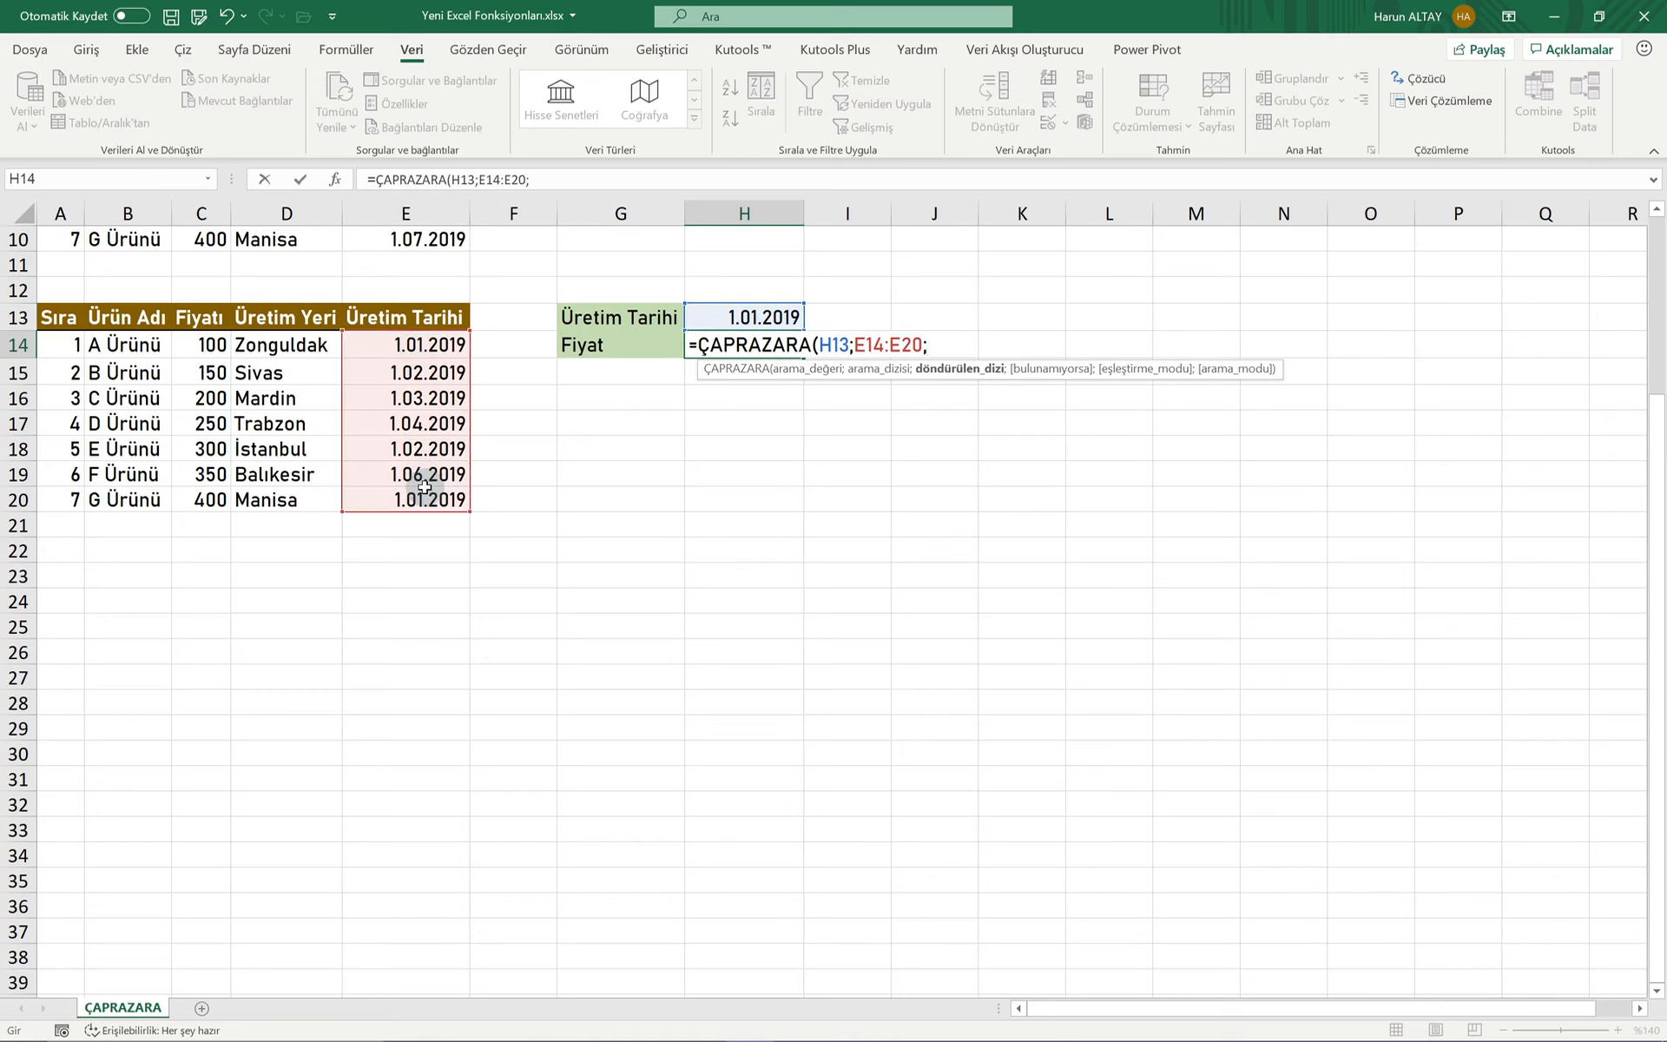
left_click_drag(217, 344, 214, 499)
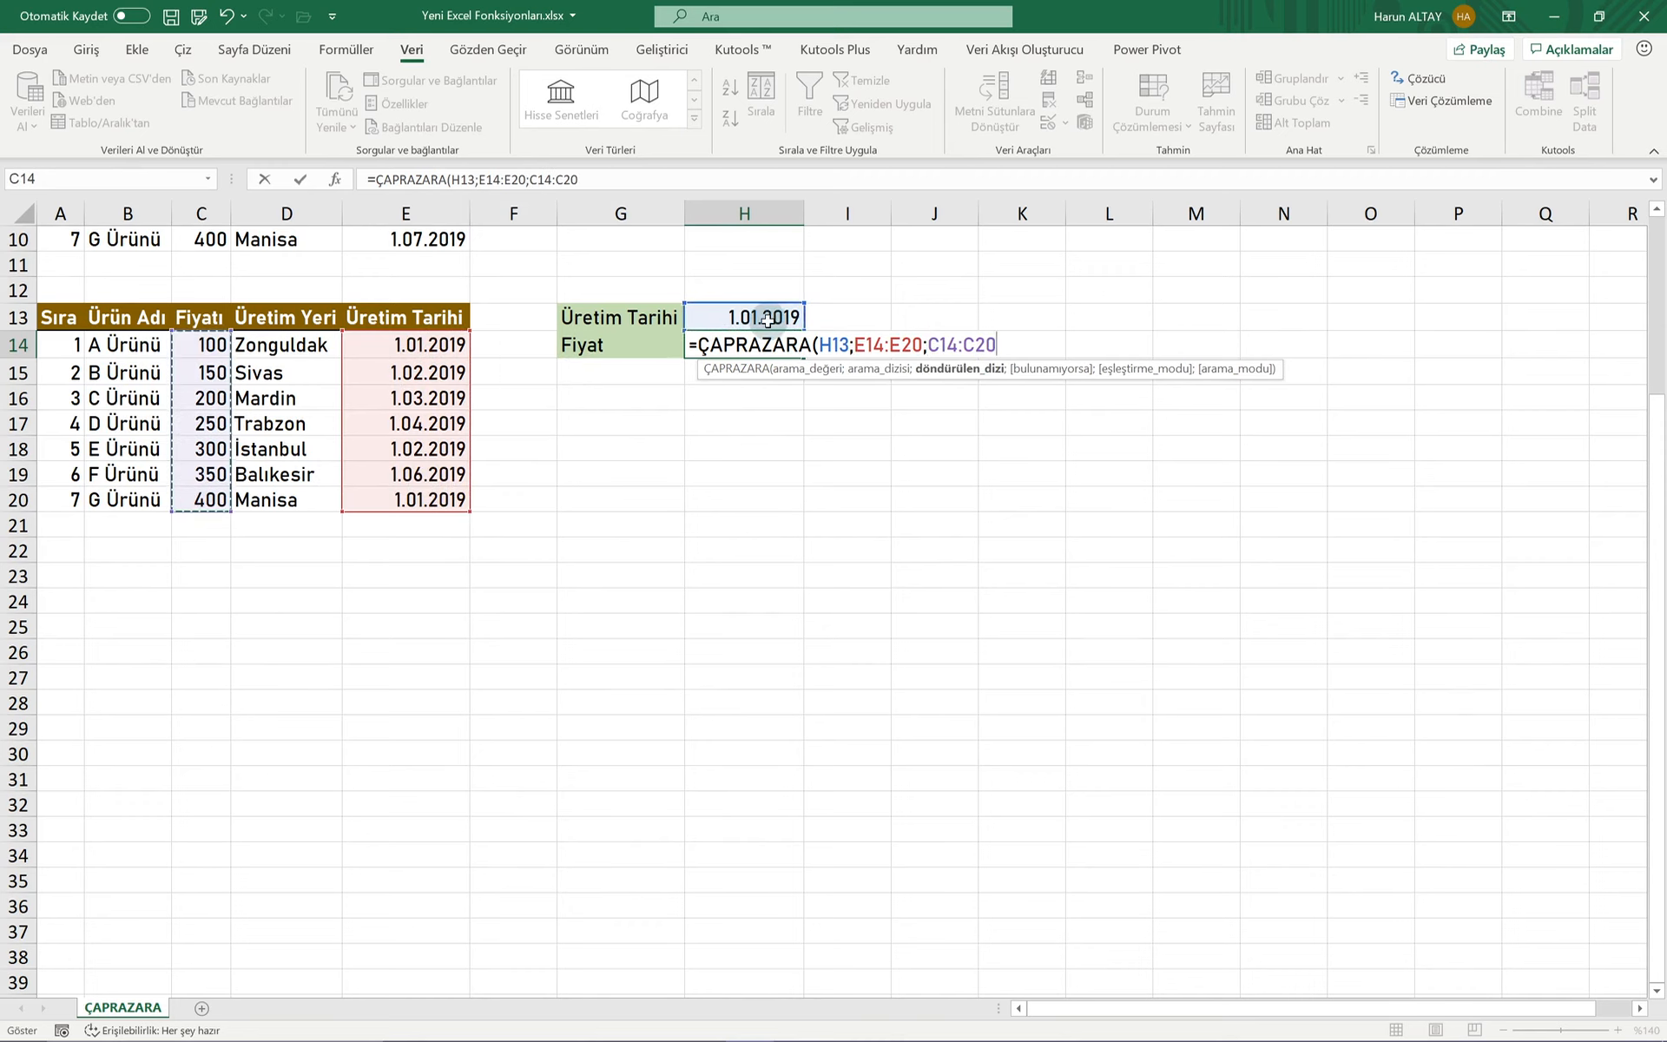
Step: Finish the H14 formula with "Bulunamadı" as the not-found text, without match or search mode arguments, and enter it
type(";")
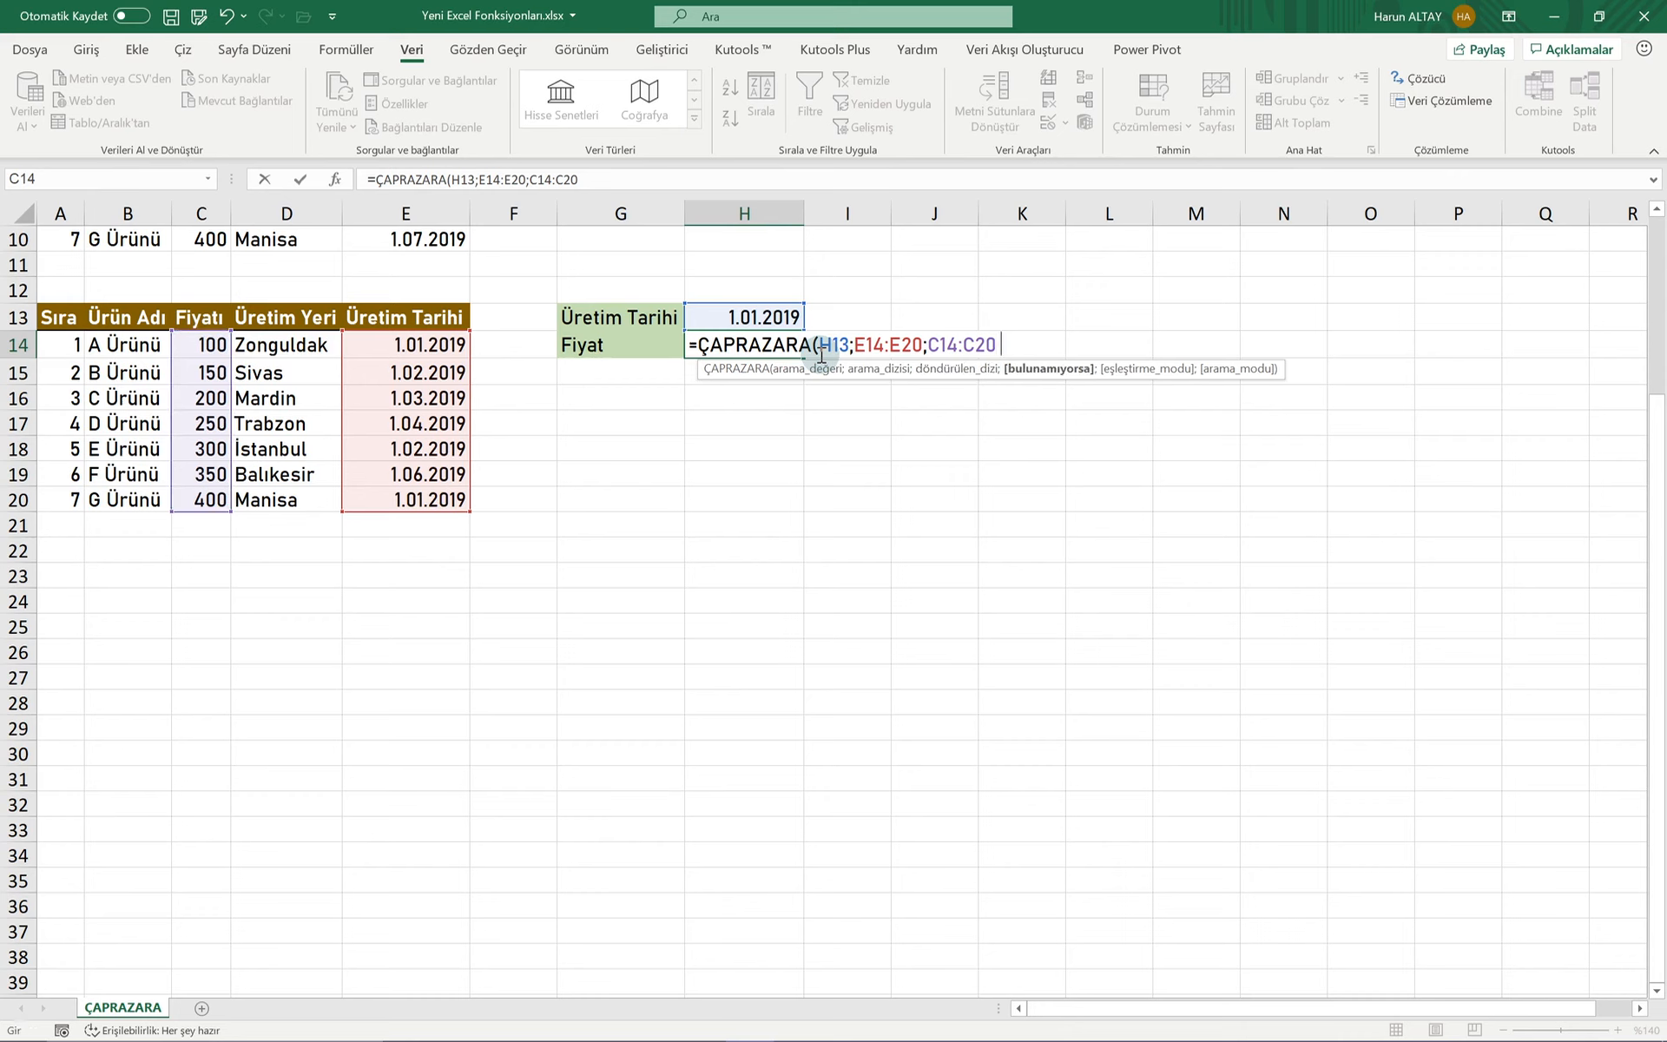
type("\"Bulunamadı\";0;")
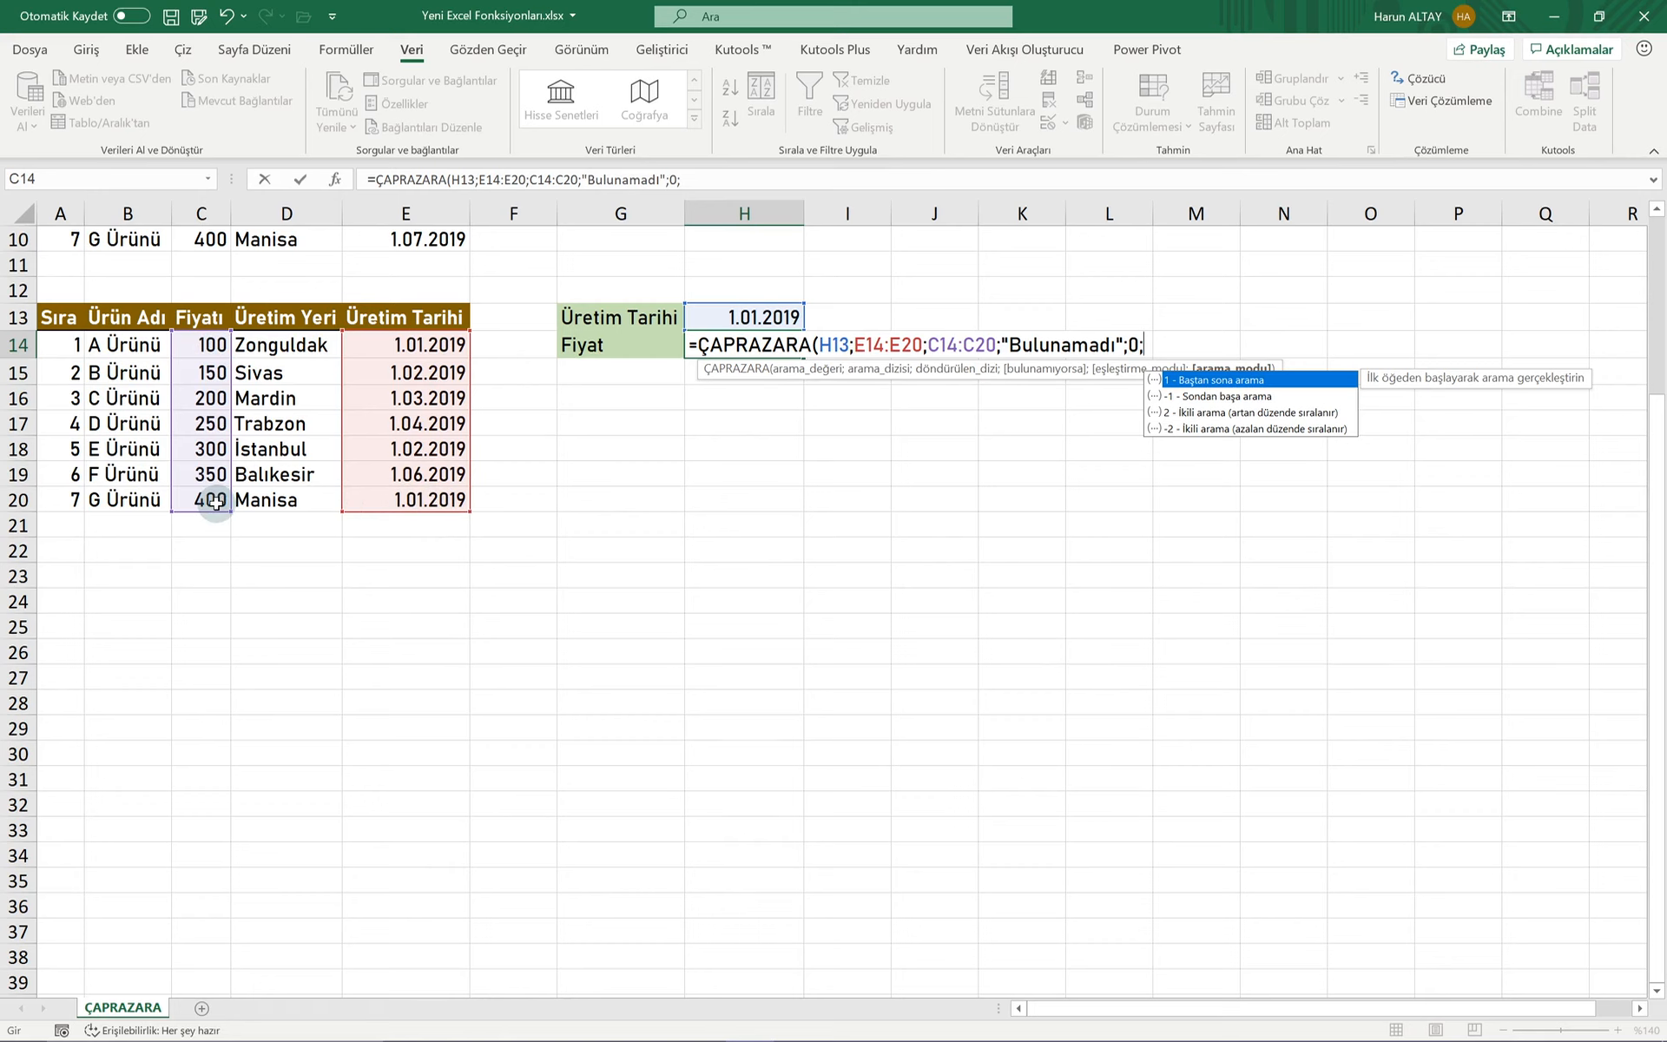
type("1)")
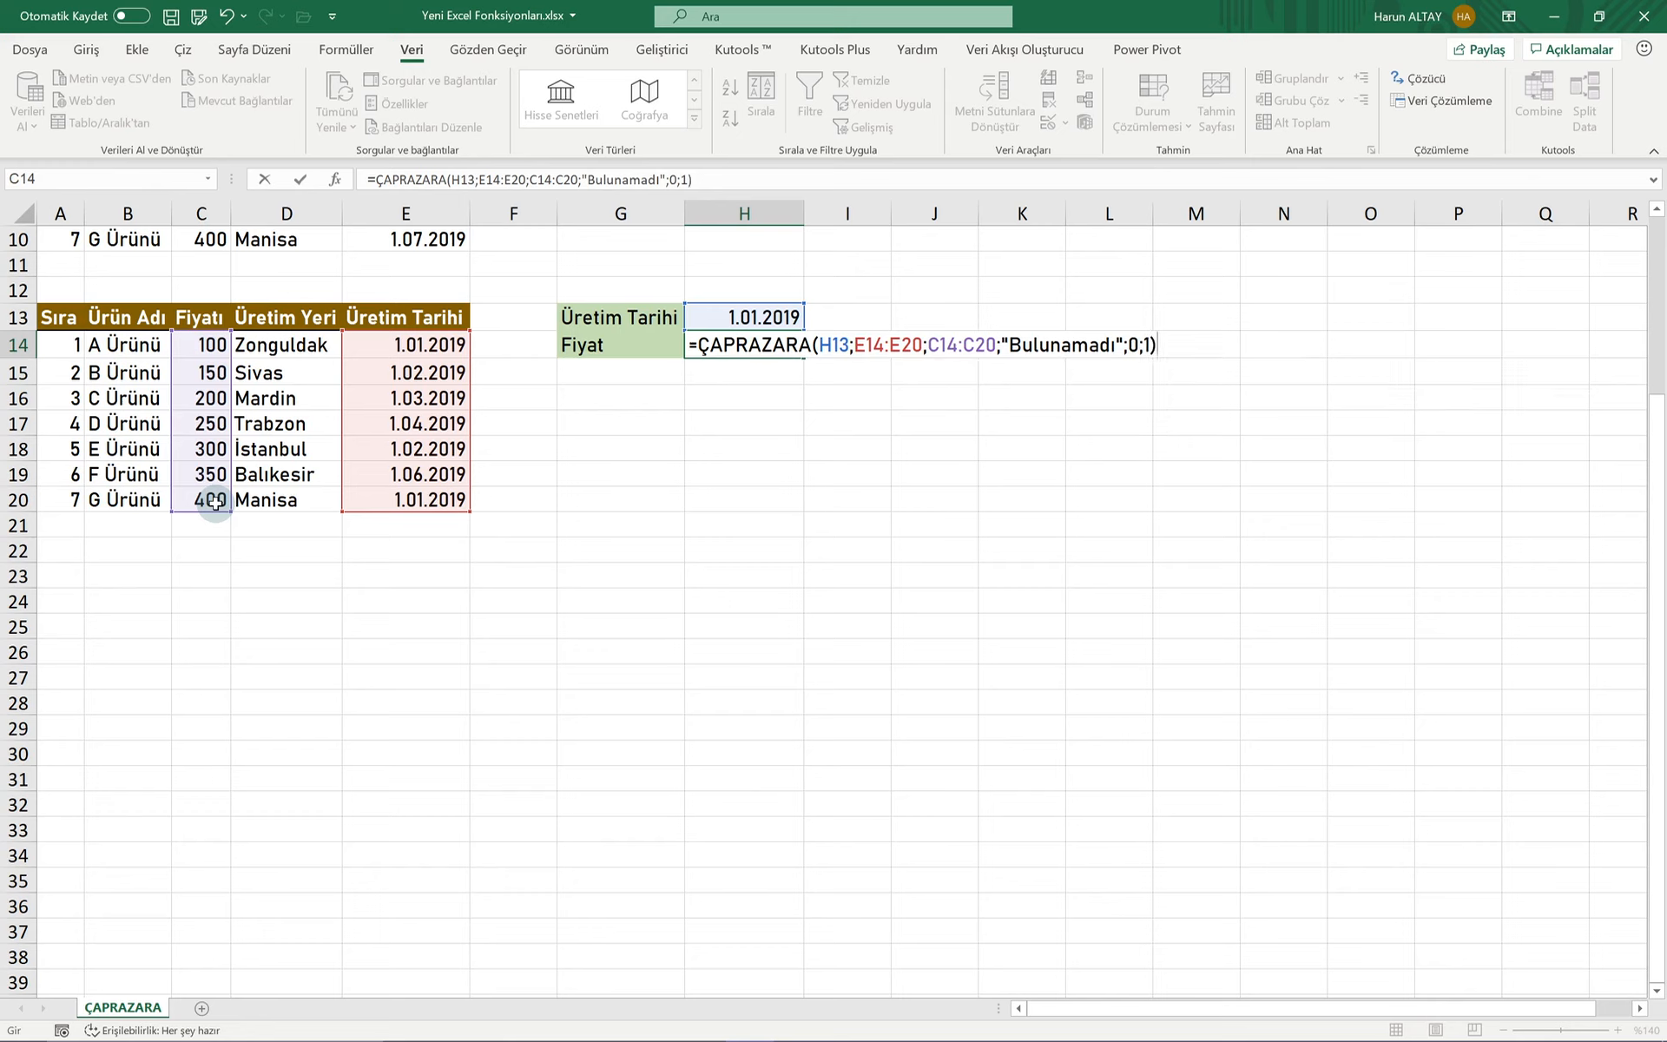
key("BackSpace")
key("BackSpace")
key("BackSpace")
key("BackSpace")
key("BackSpace")
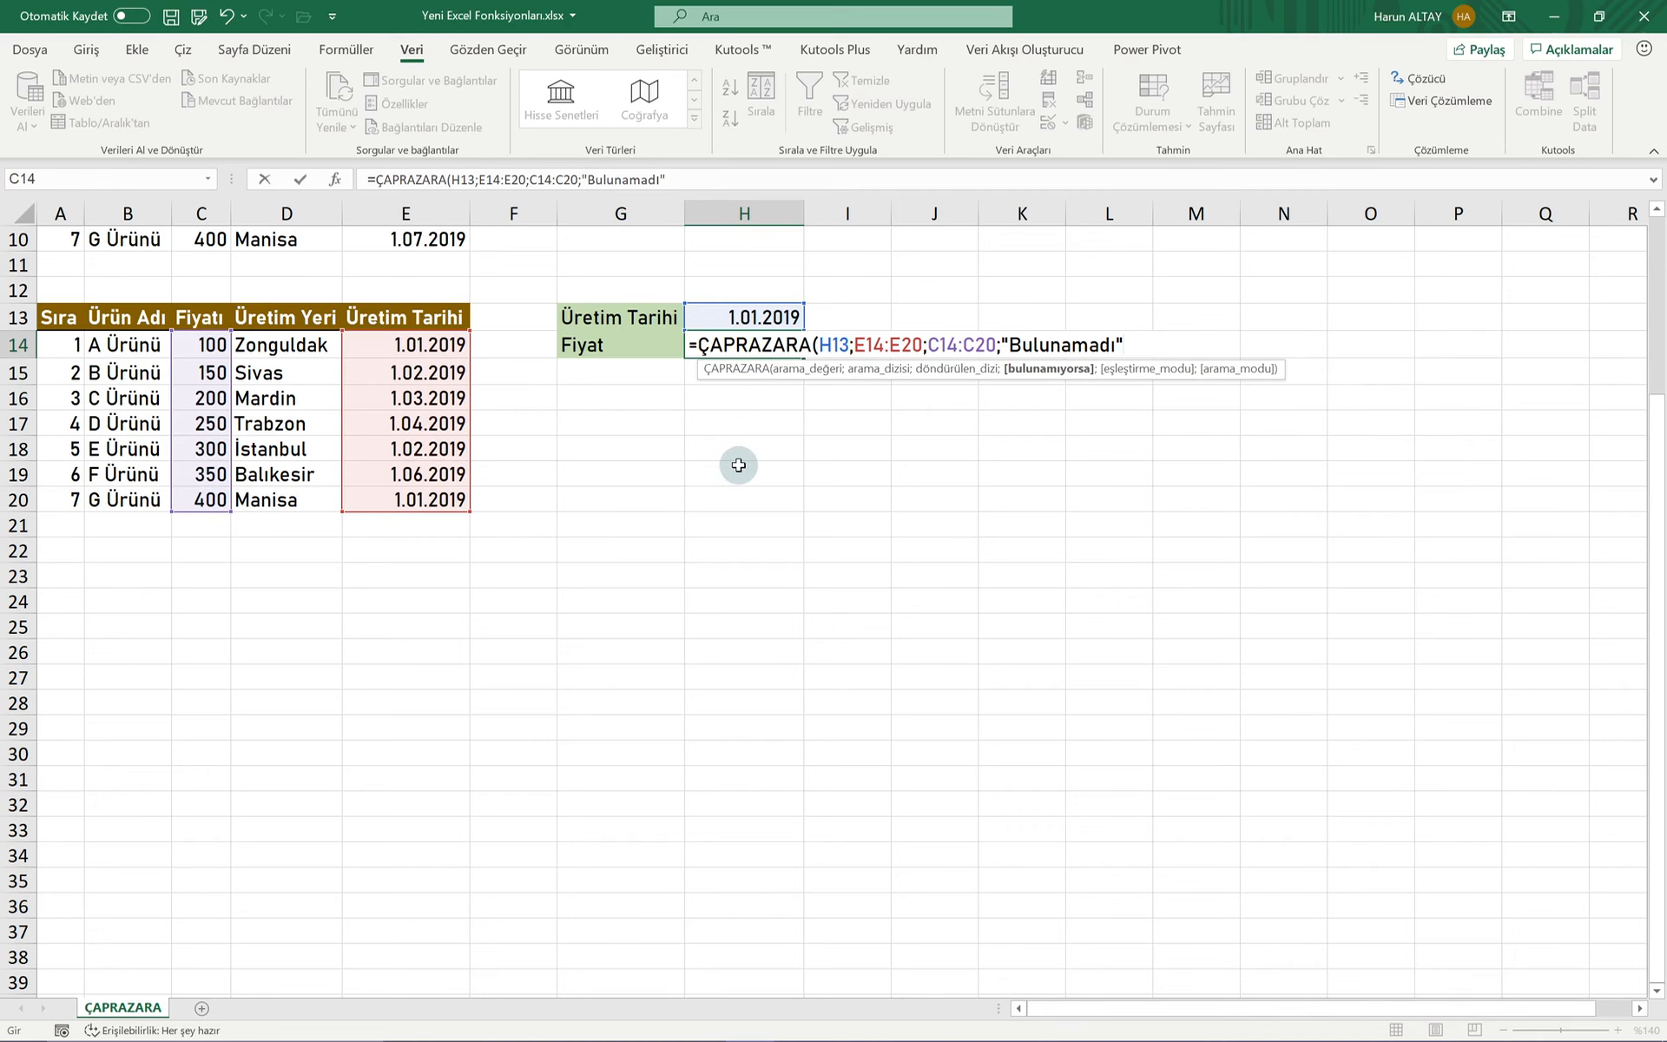
key("Return")
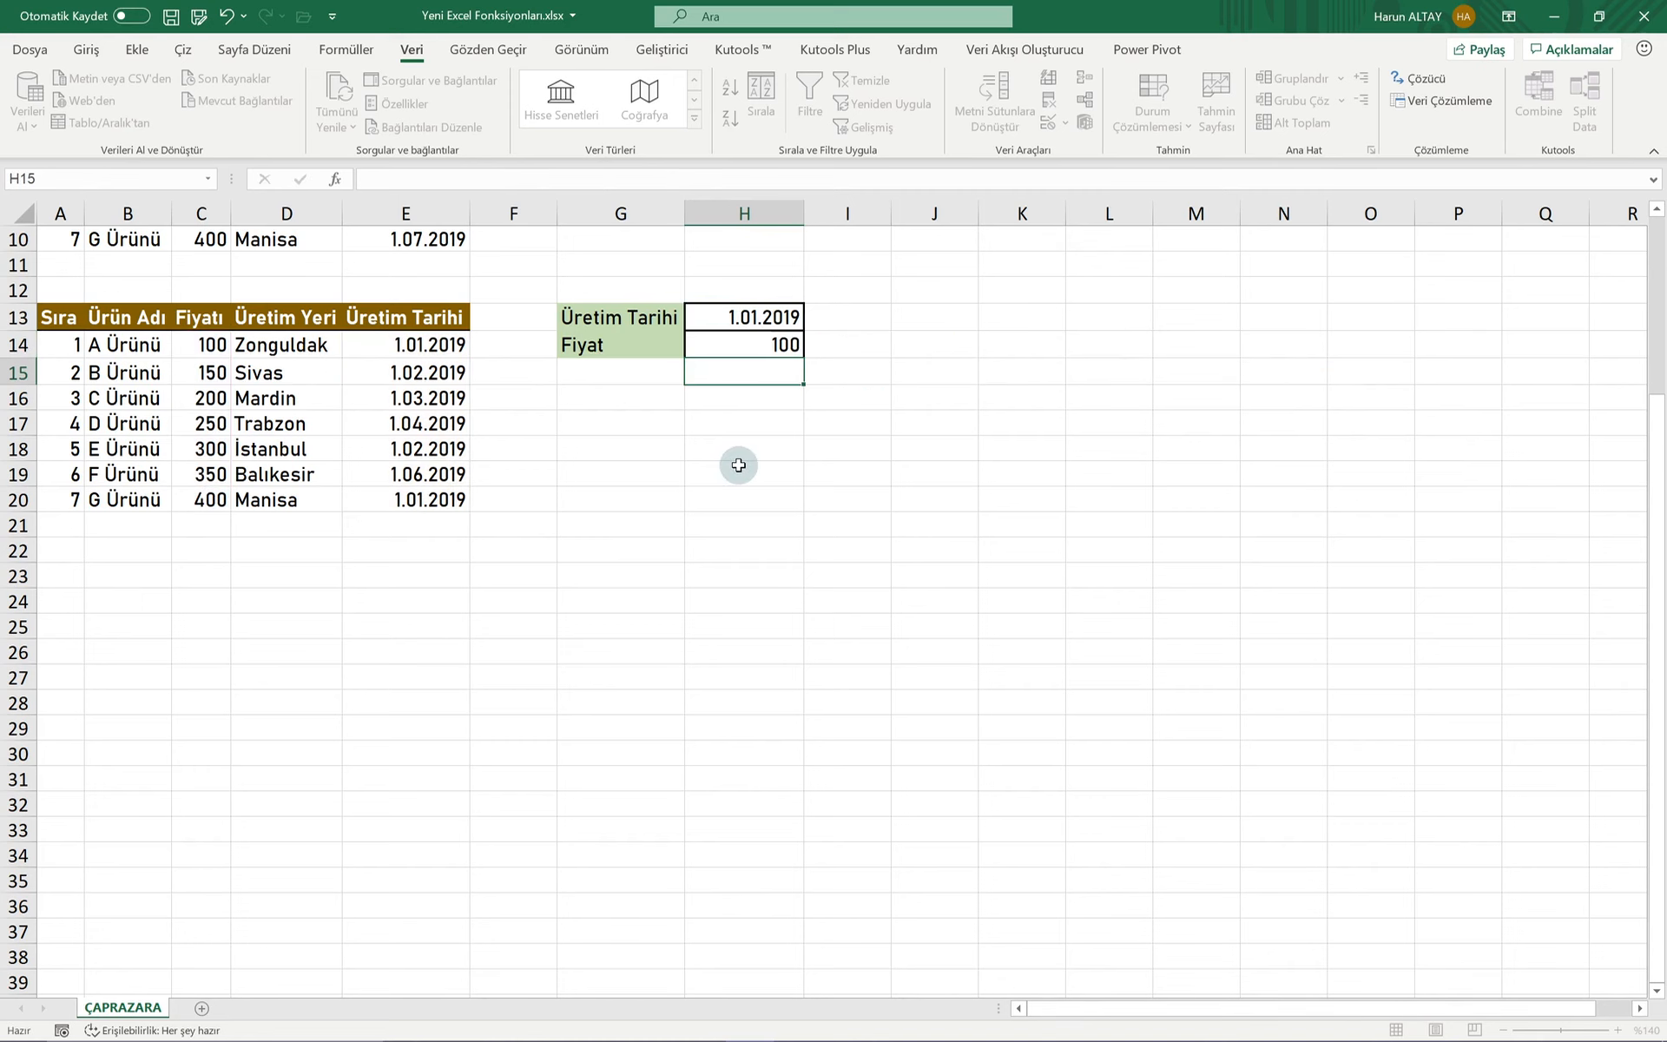
Step: Review the first product's row in C14:E14, and extend the H14 formula with an empty match mode and search mode -1 (last to first)
left_click(196, 348)
left_click_drag(196, 348, 408, 348)
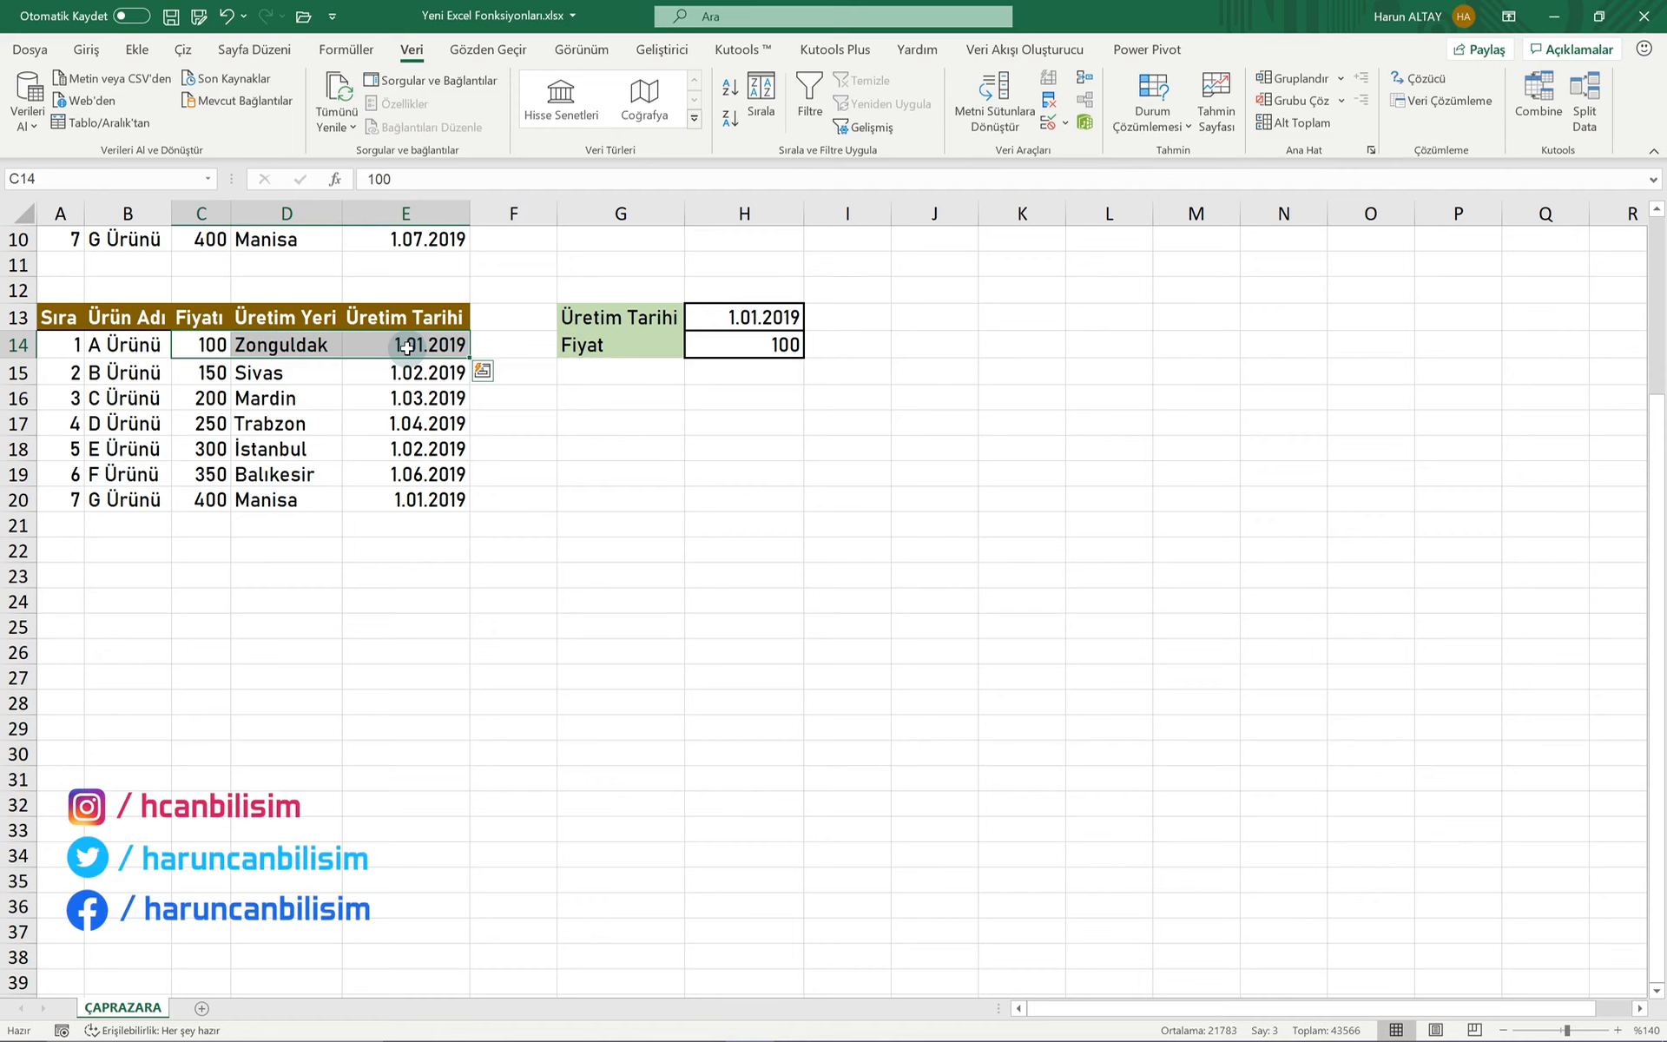
double_click(748, 345)
left_click(1124, 345)
type(";")
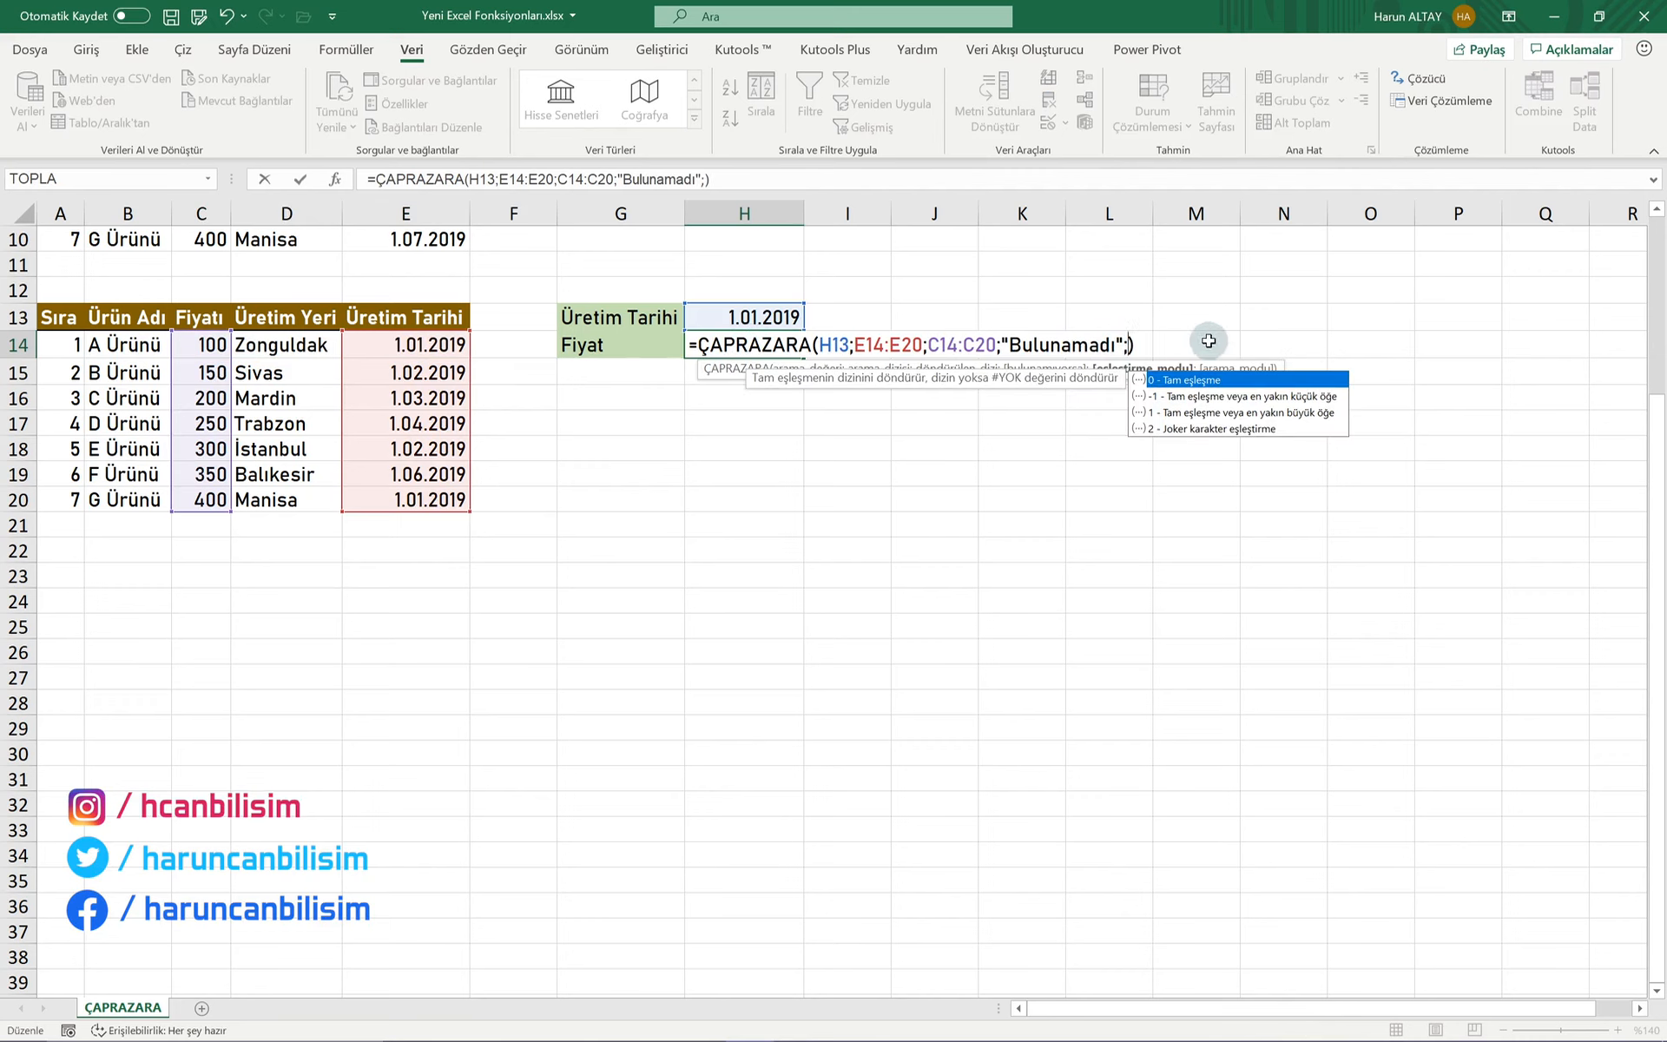
type(";")
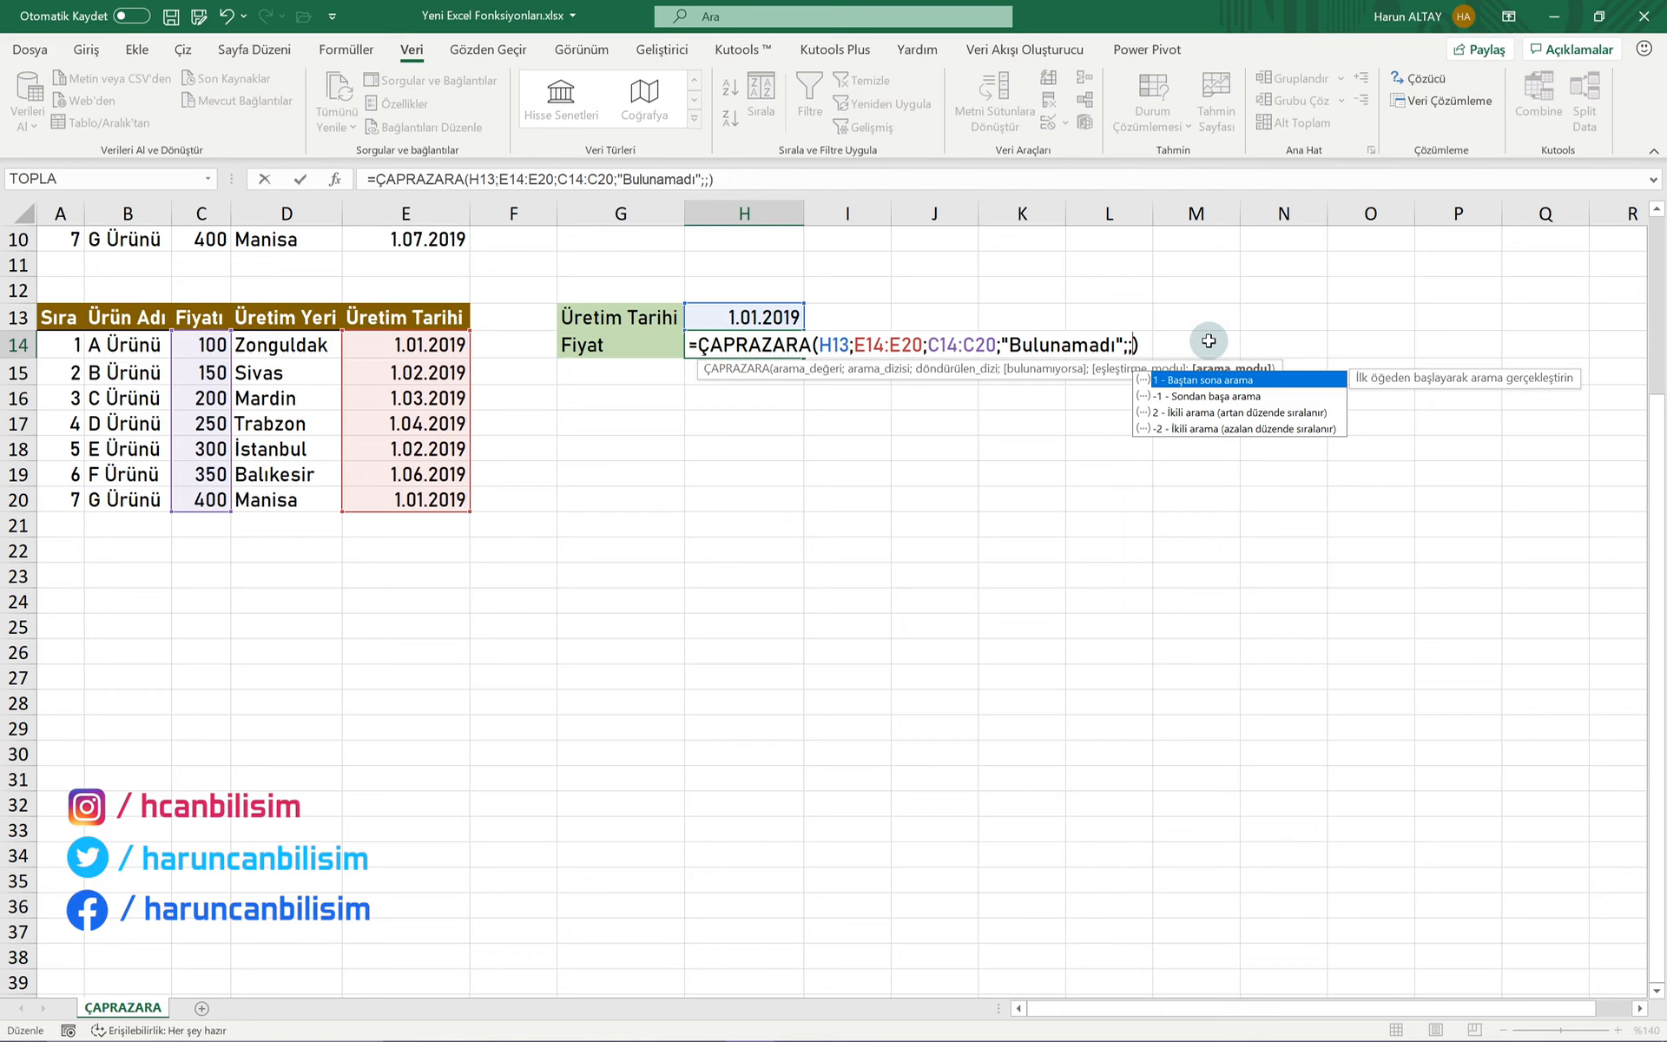
type("-1")
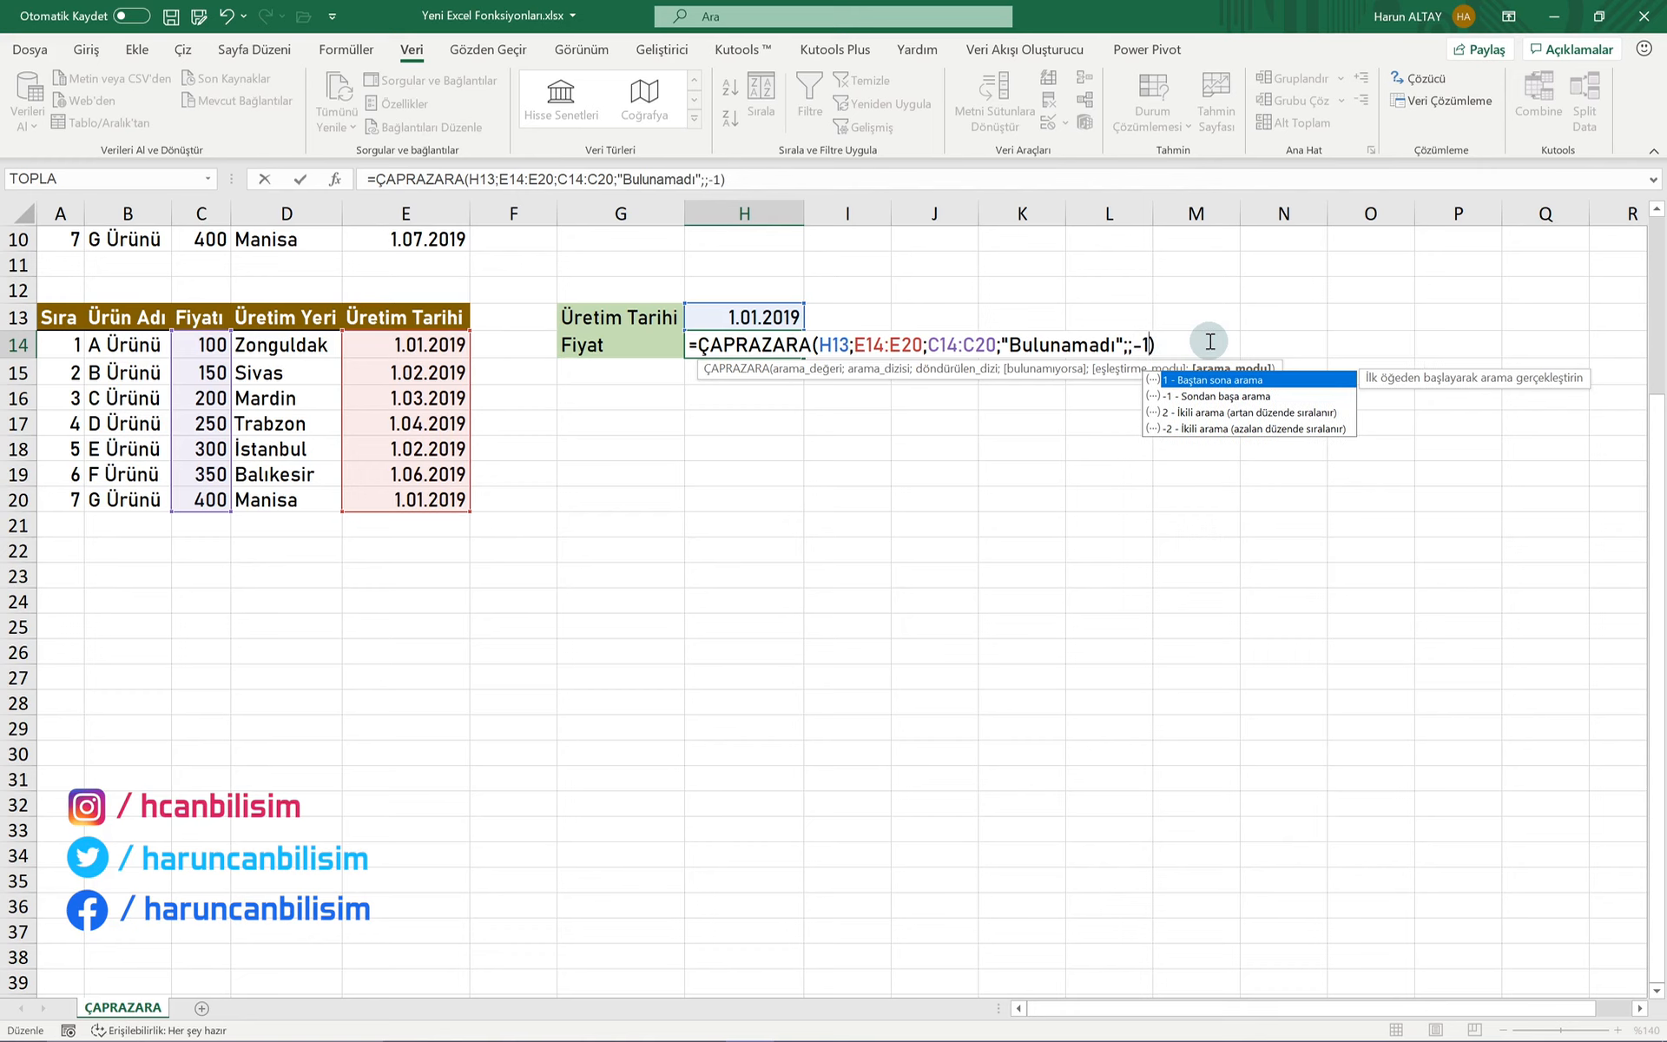
key("Return")
left_click(724, 338)
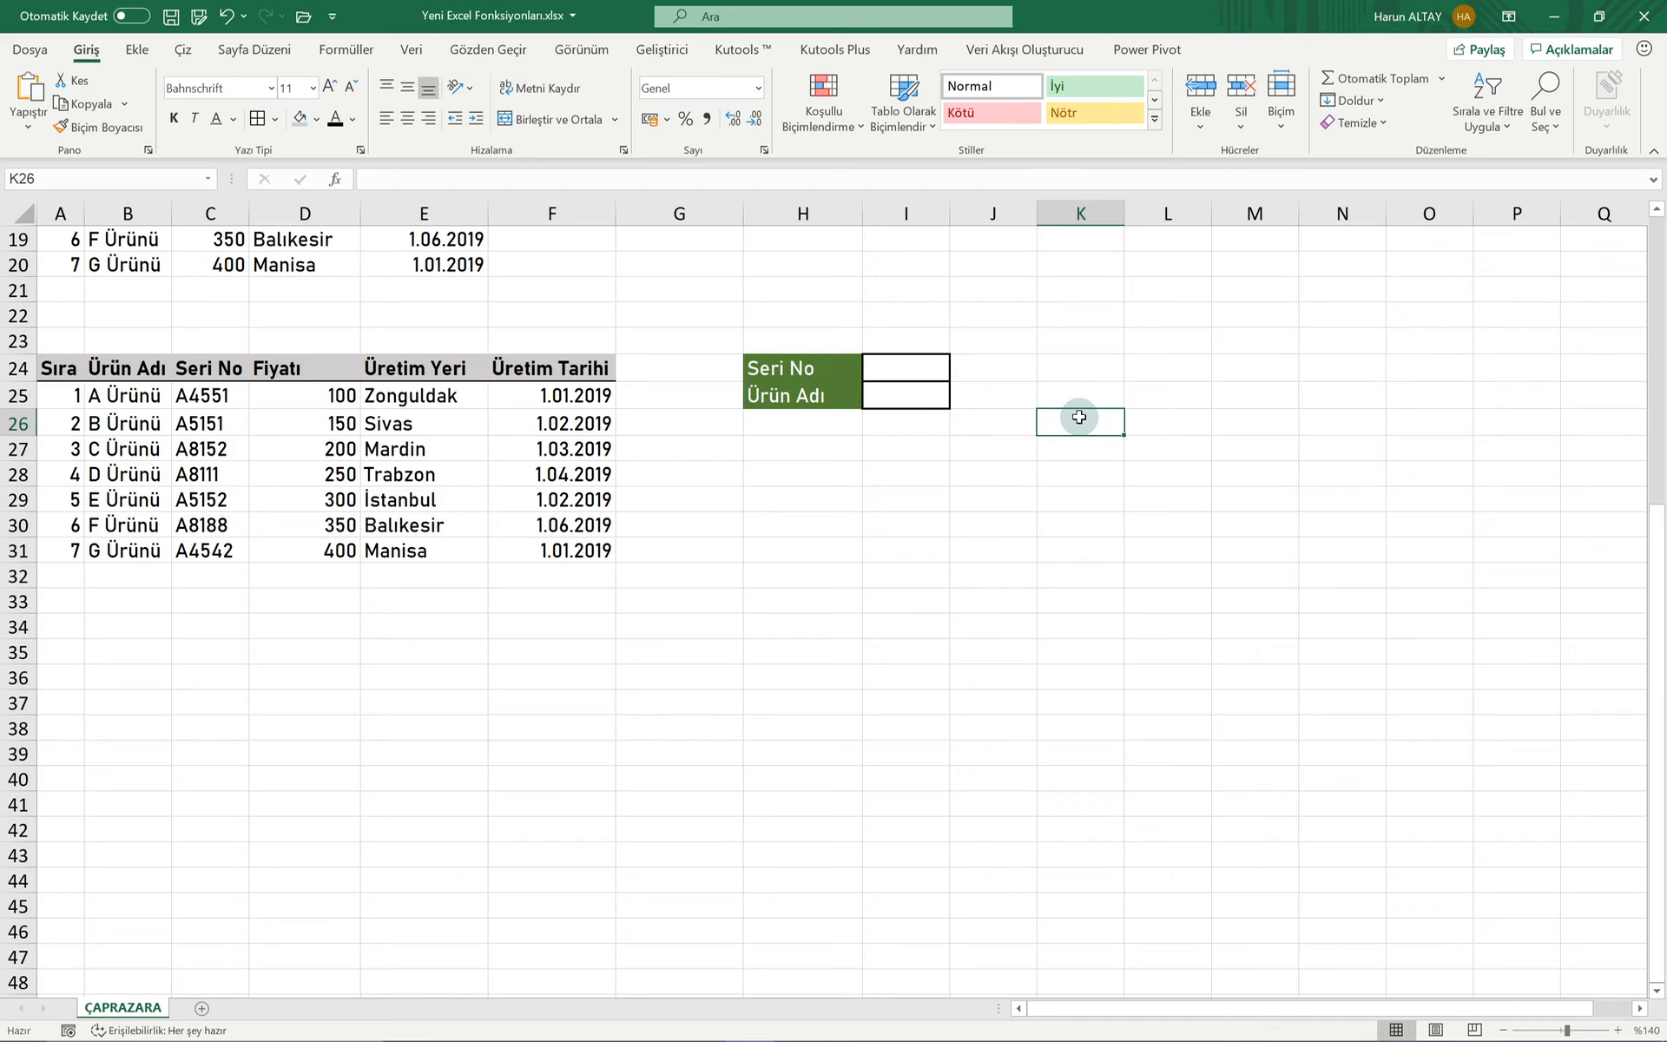
Step: Enter the wildcard pattern *51 as the Seri No in I24 and compare it with the serial numbers in C25:C26
left_click(901, 369)
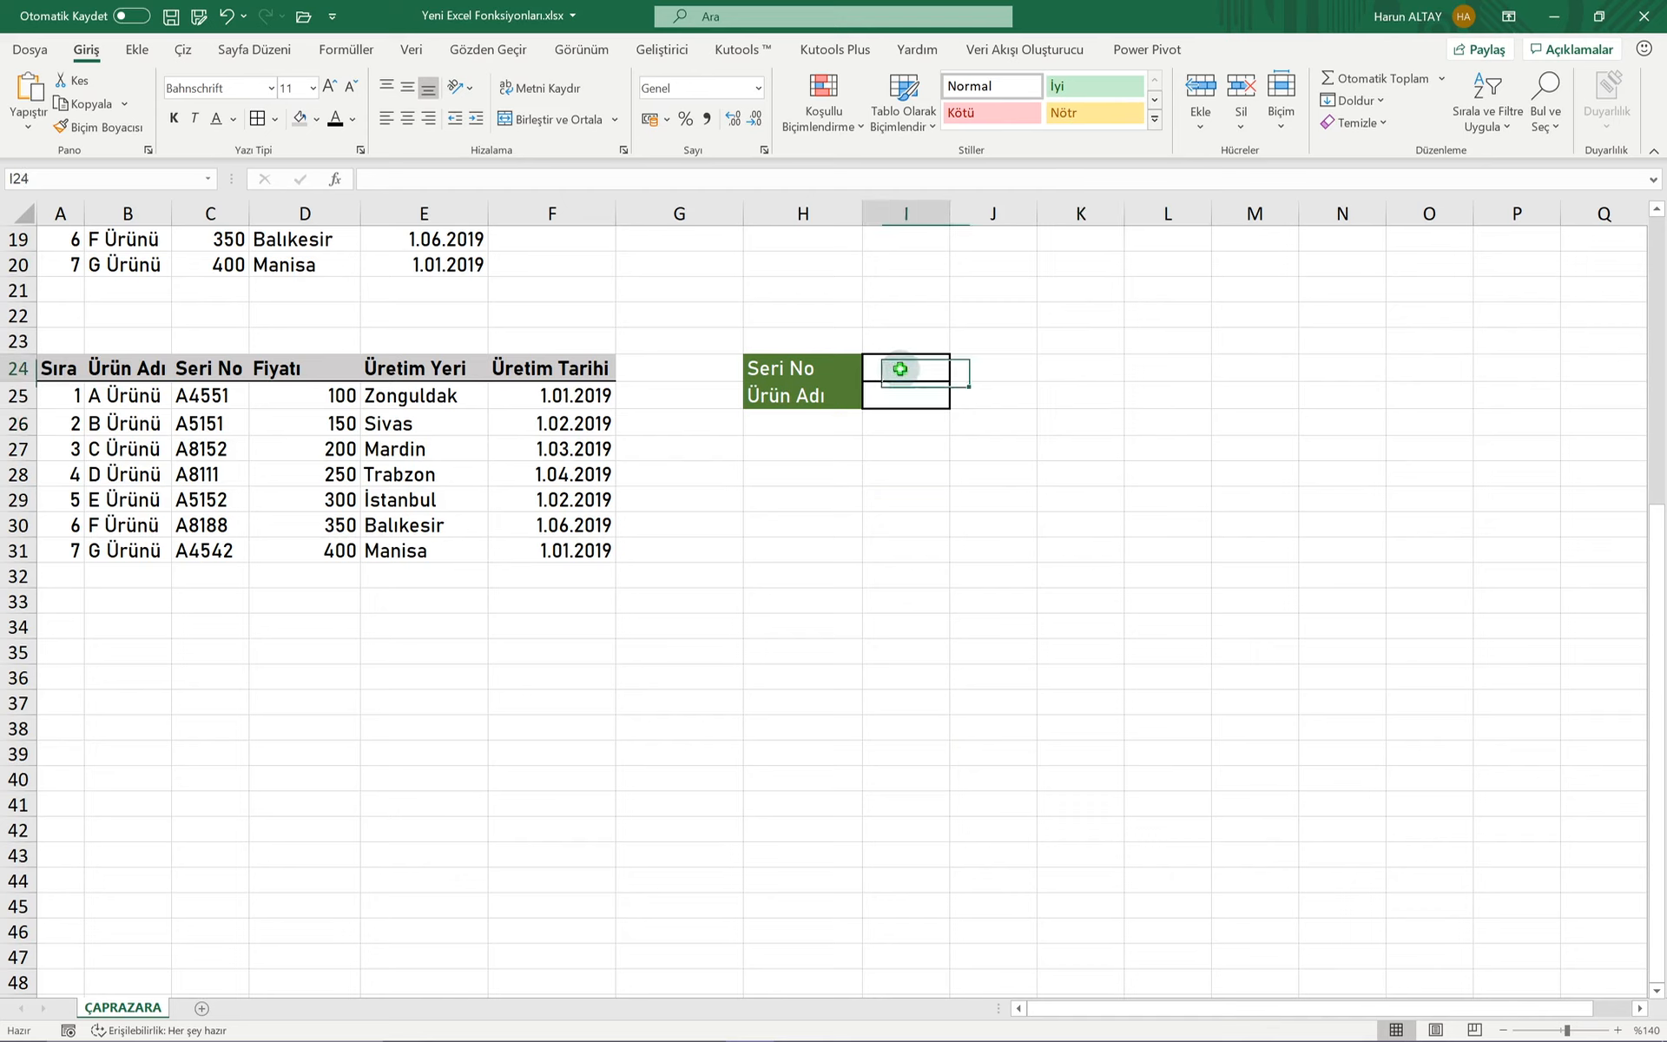
type("*51")
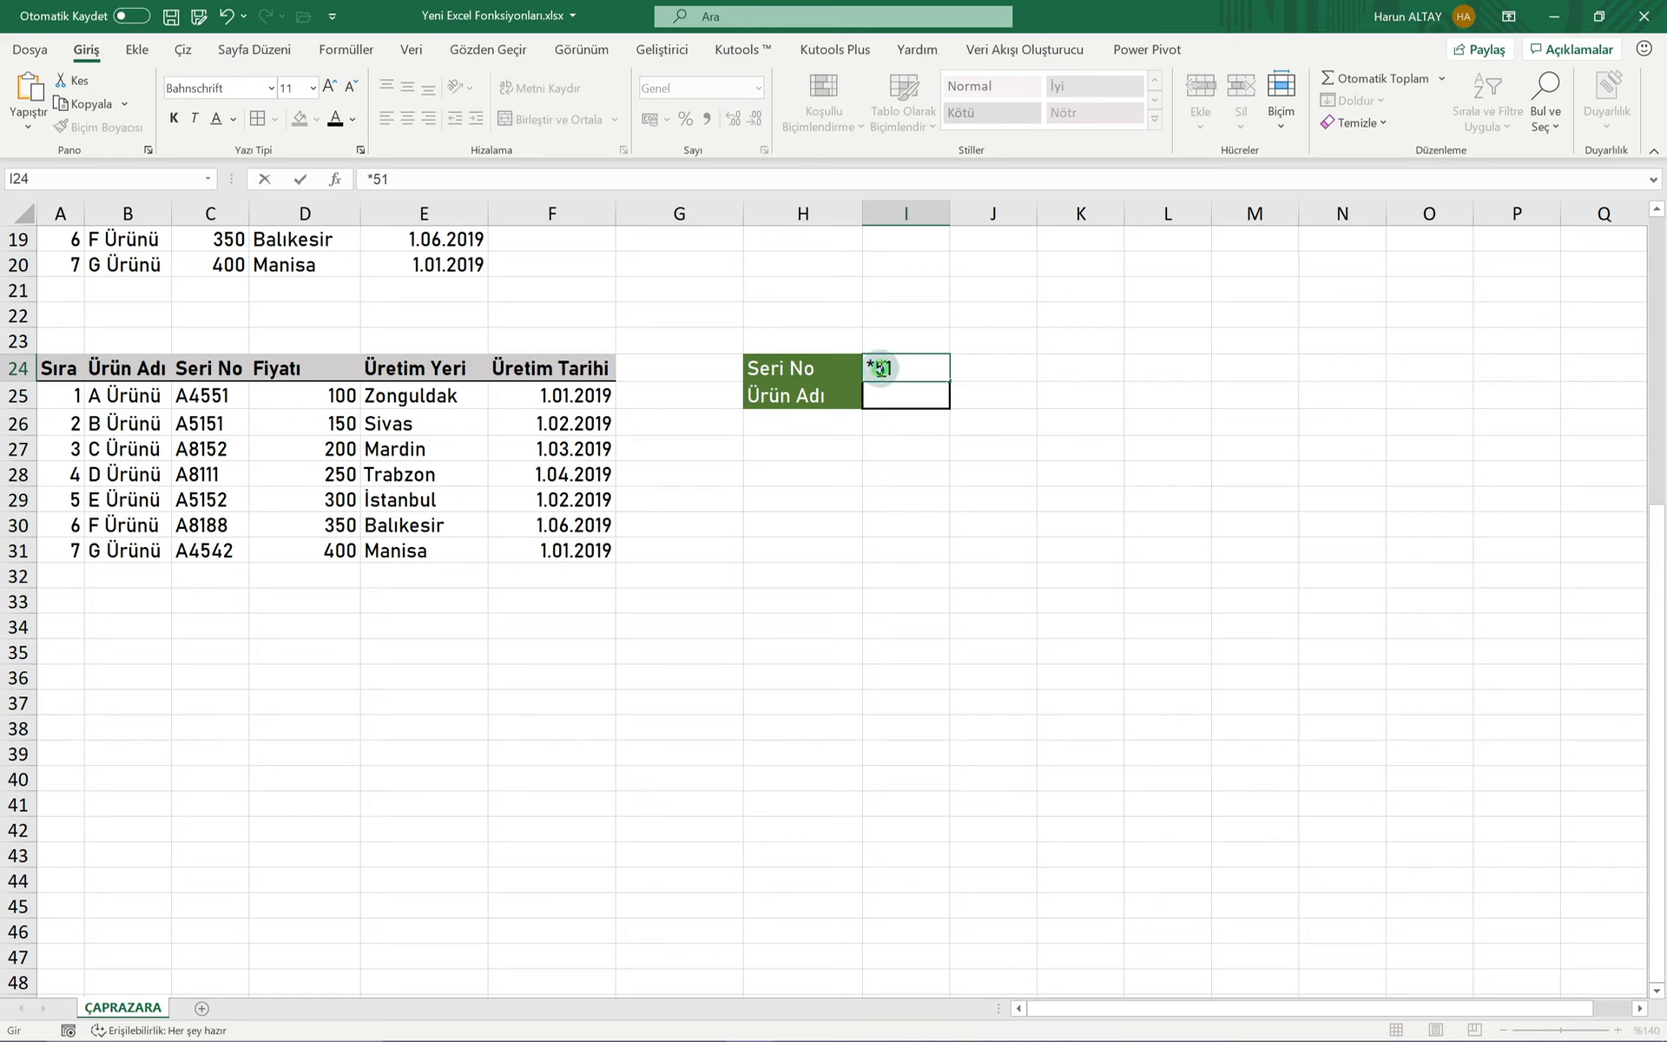
left_click(903, 369)
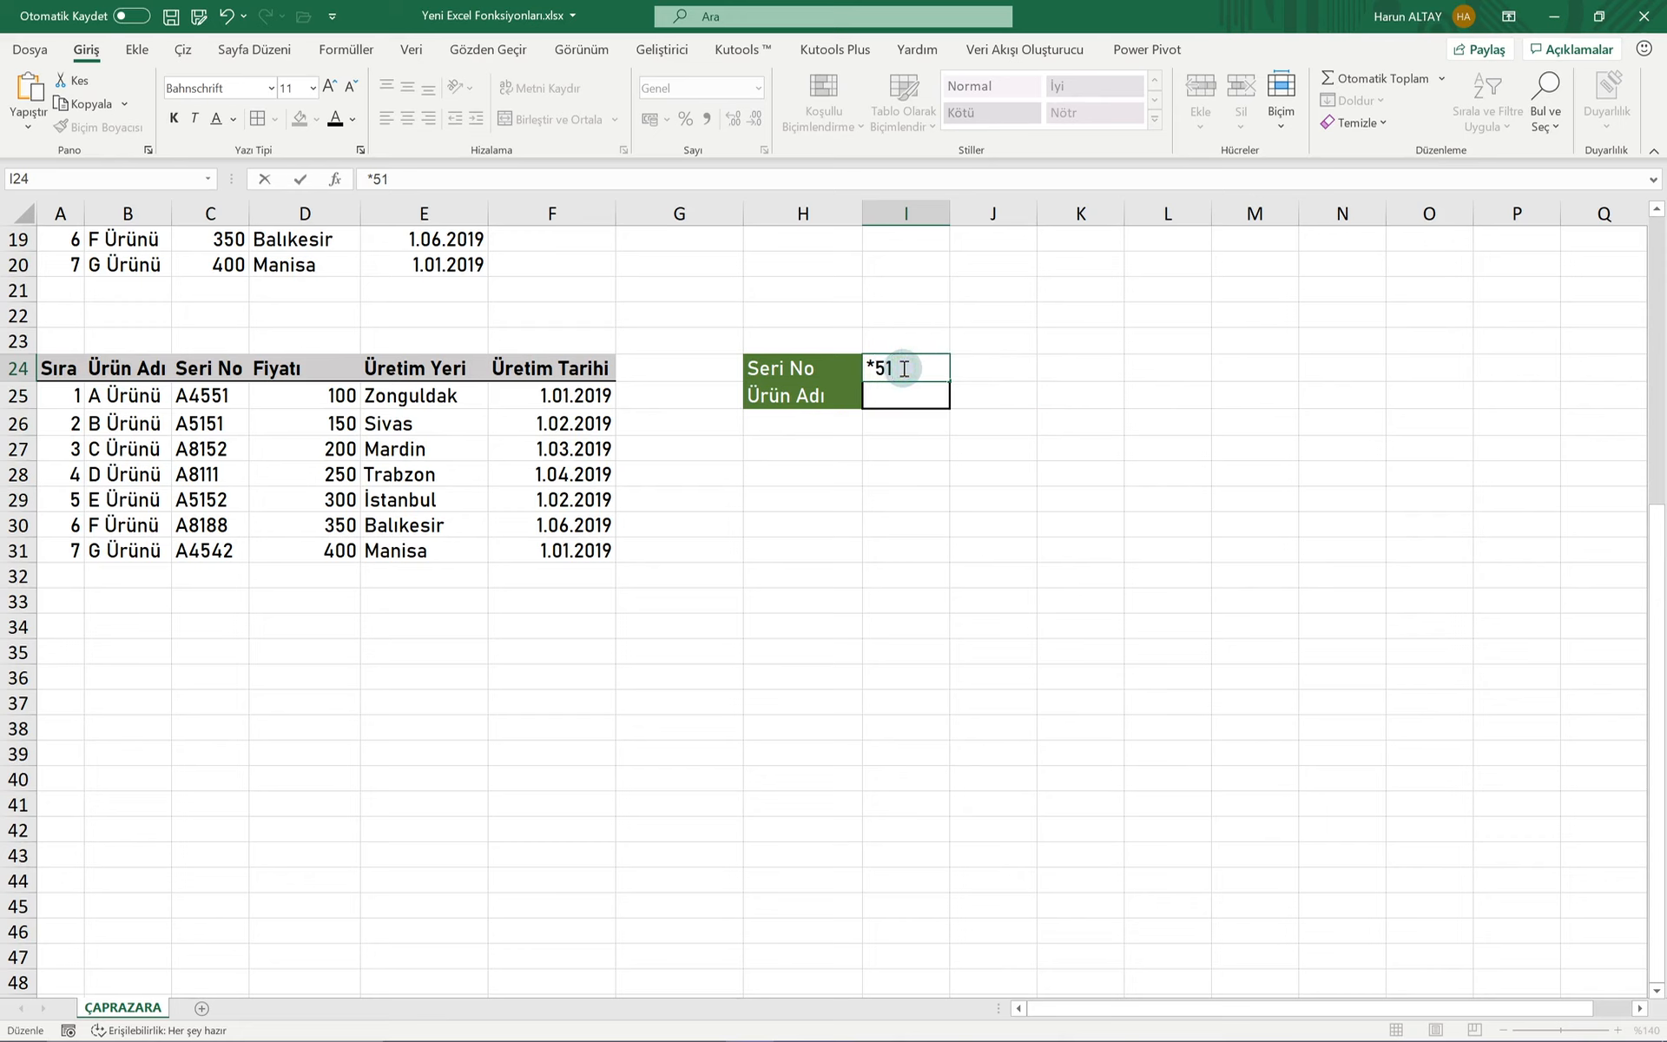
left_click(978, 369)
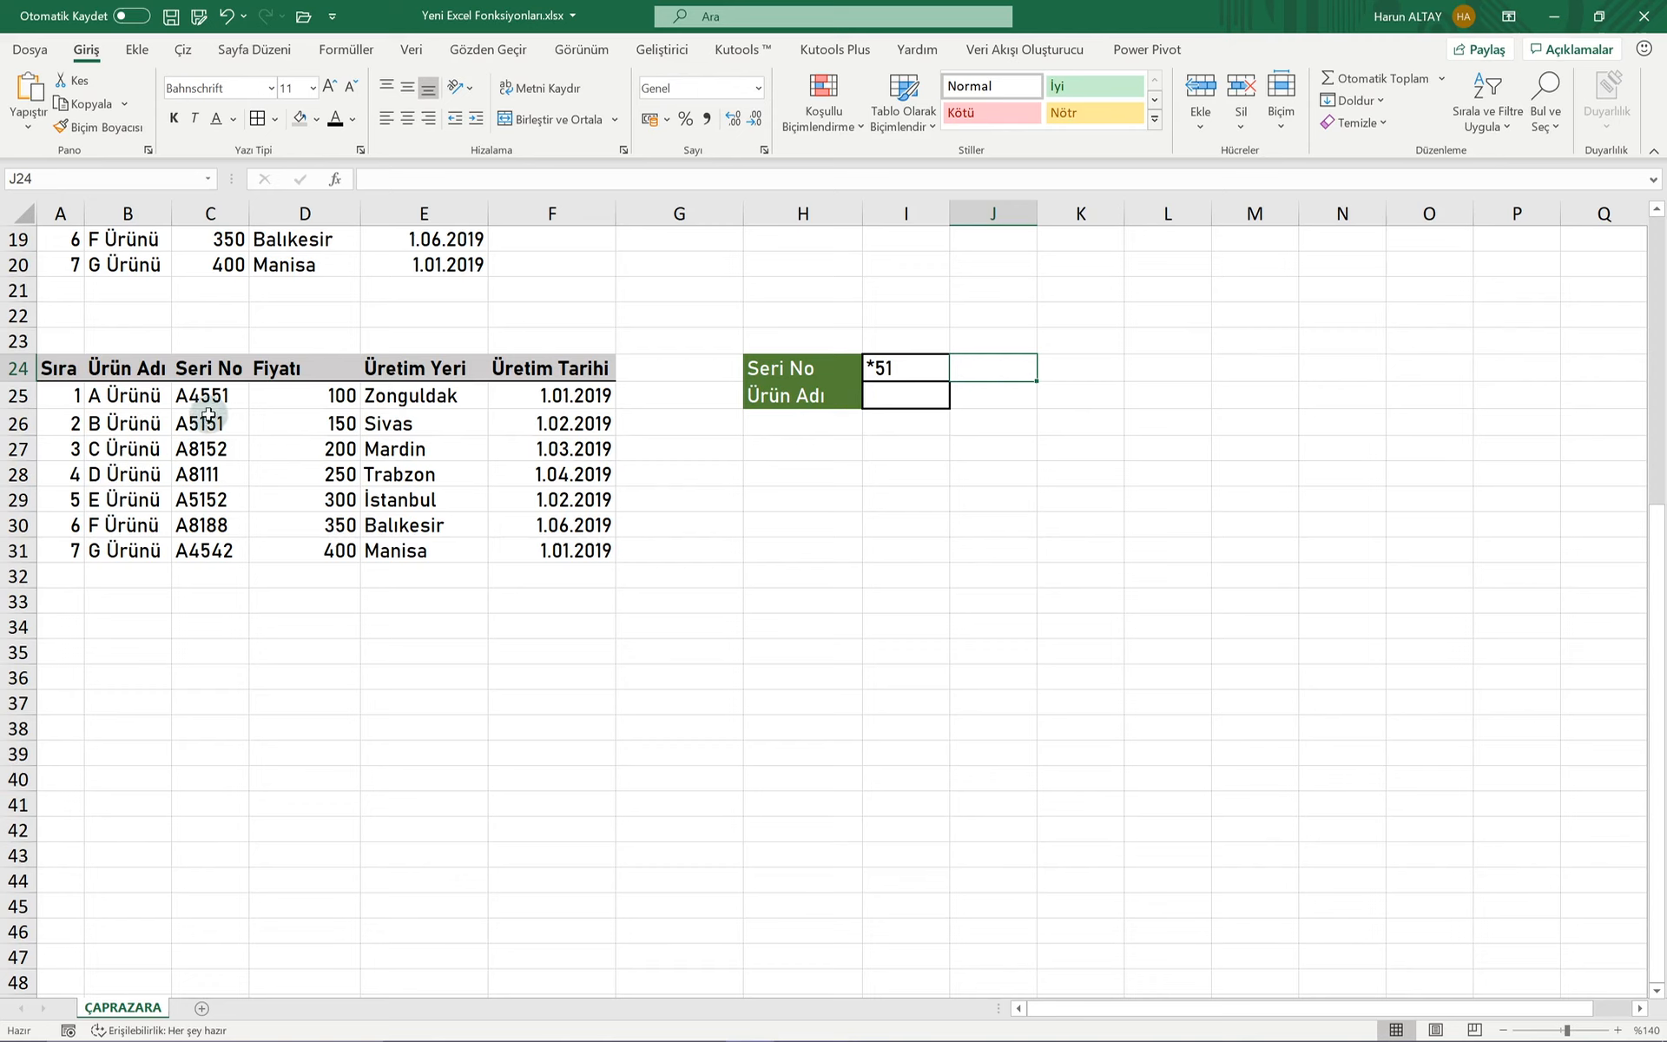
left_click_drag(212, 397, 223, 424)
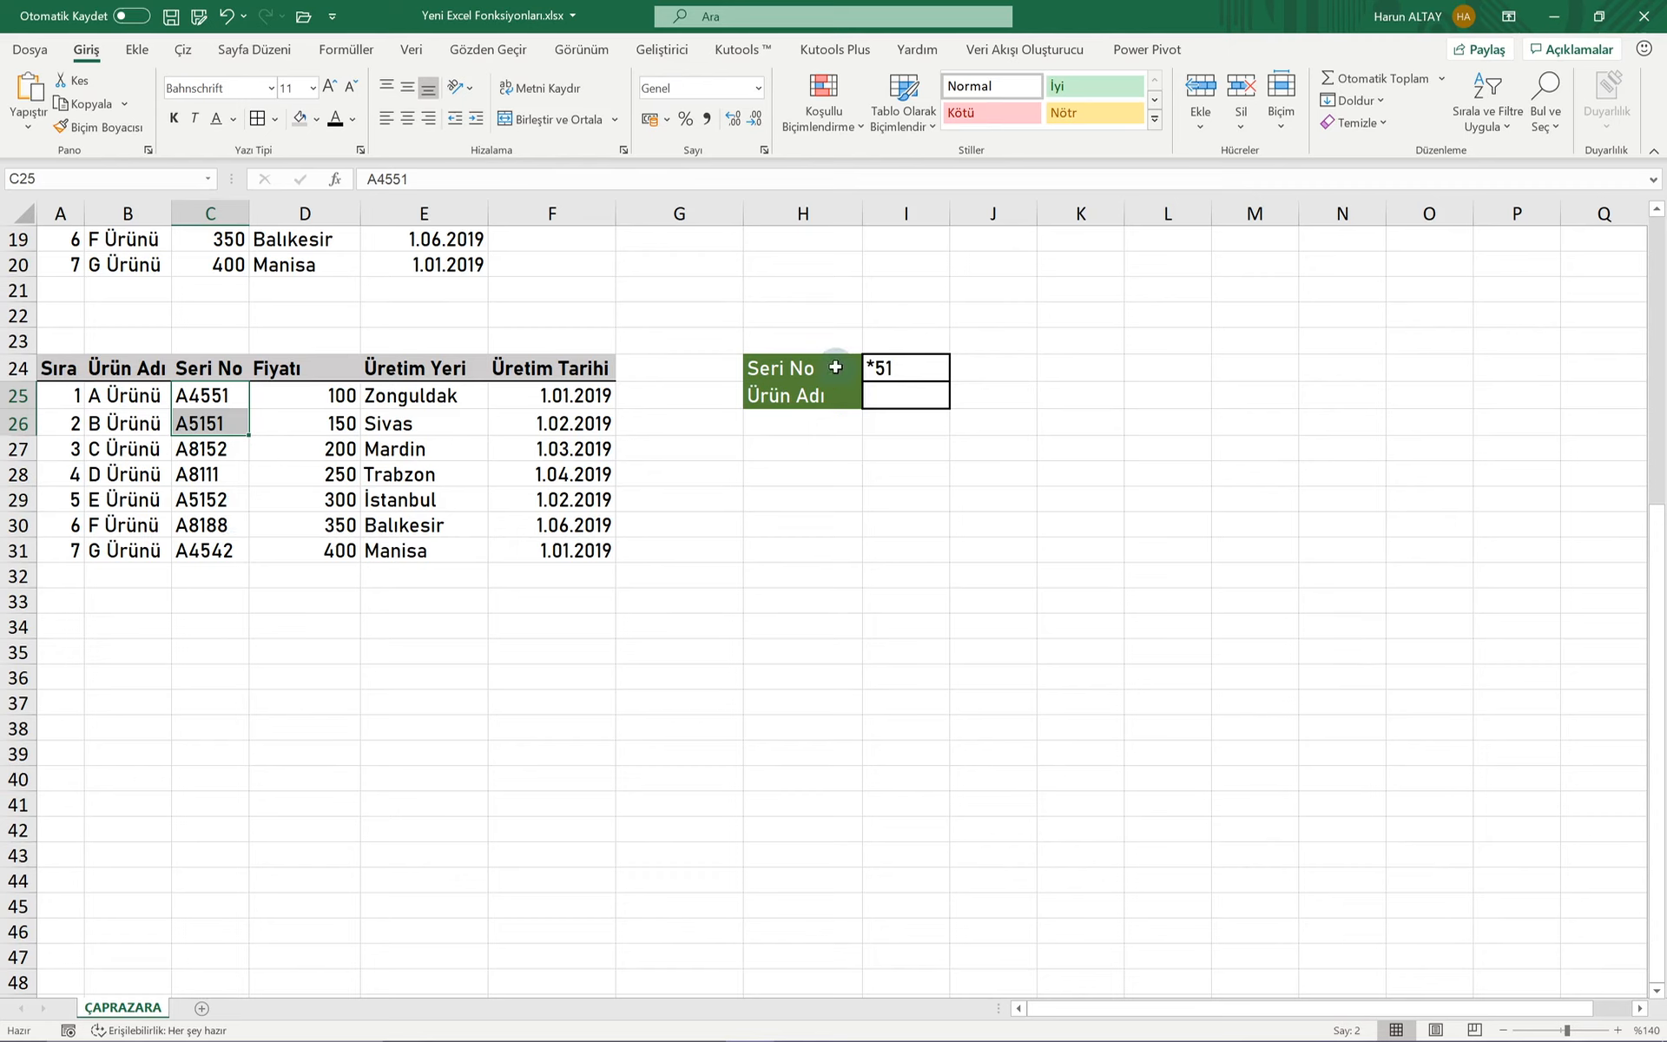
Step: Change the Seri No pattern in I24 to 51* and compare it with the serial numbers in C25:C31
double_click(879, 366)
key("BackSpace")
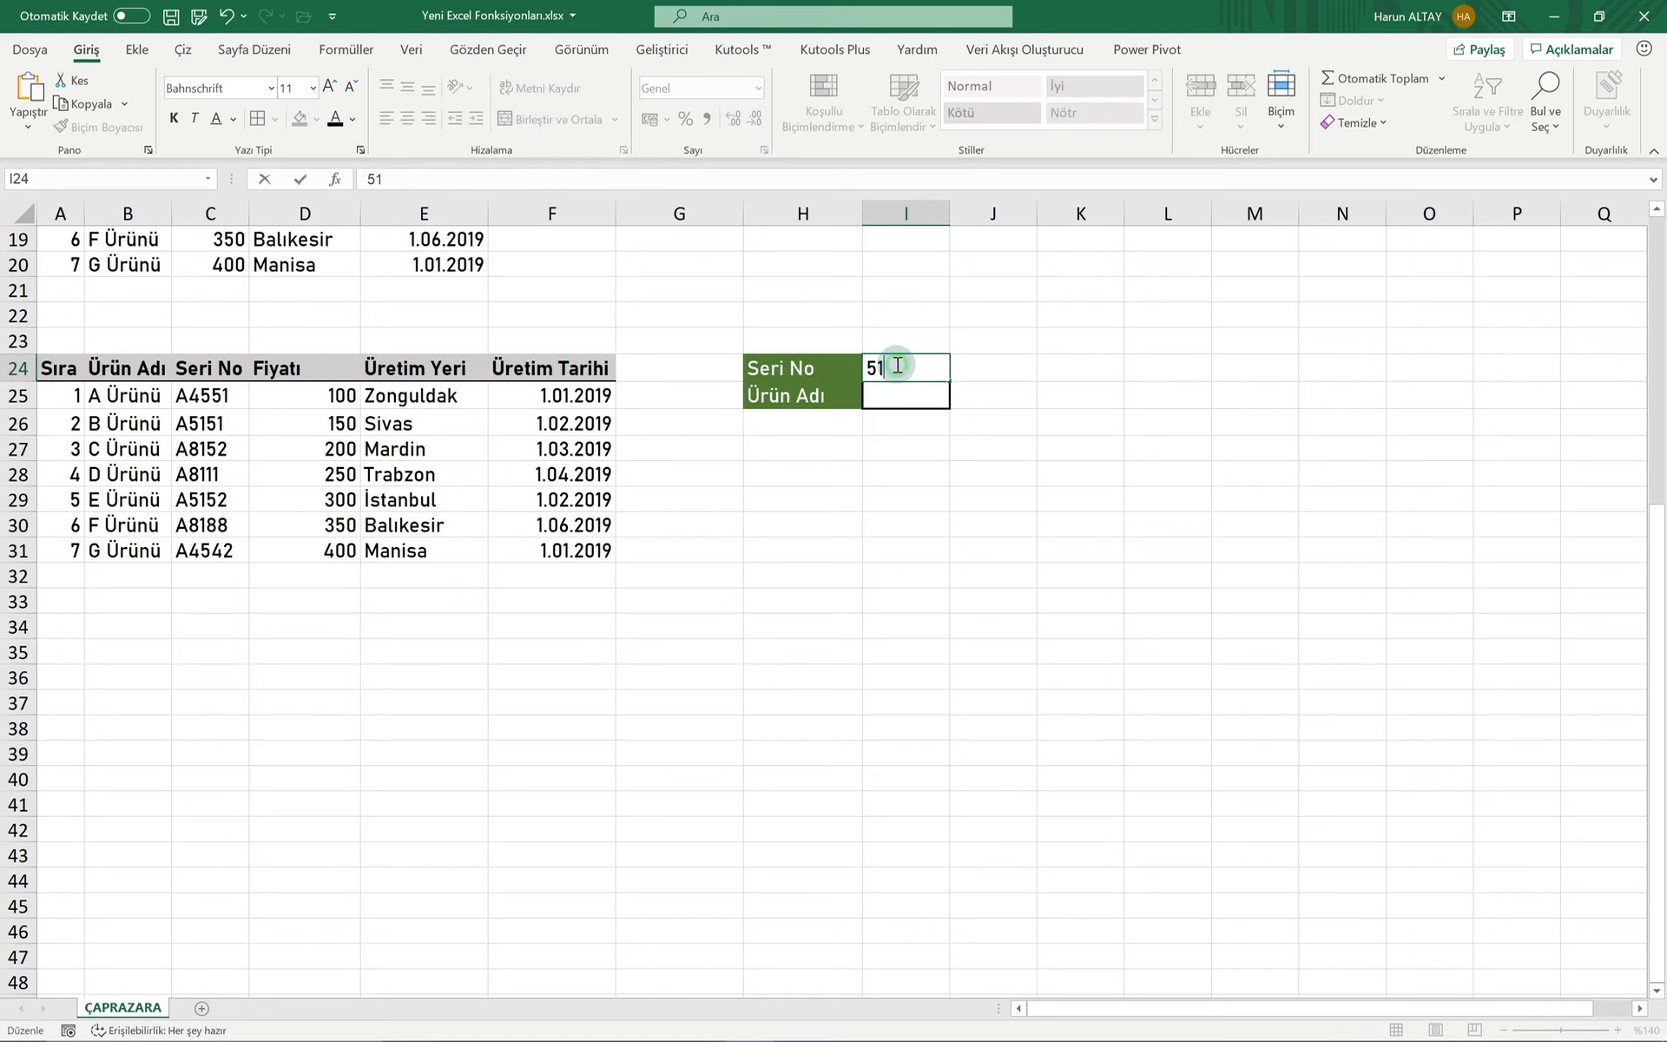
key("End")
type("*")
left_click(841, 473)
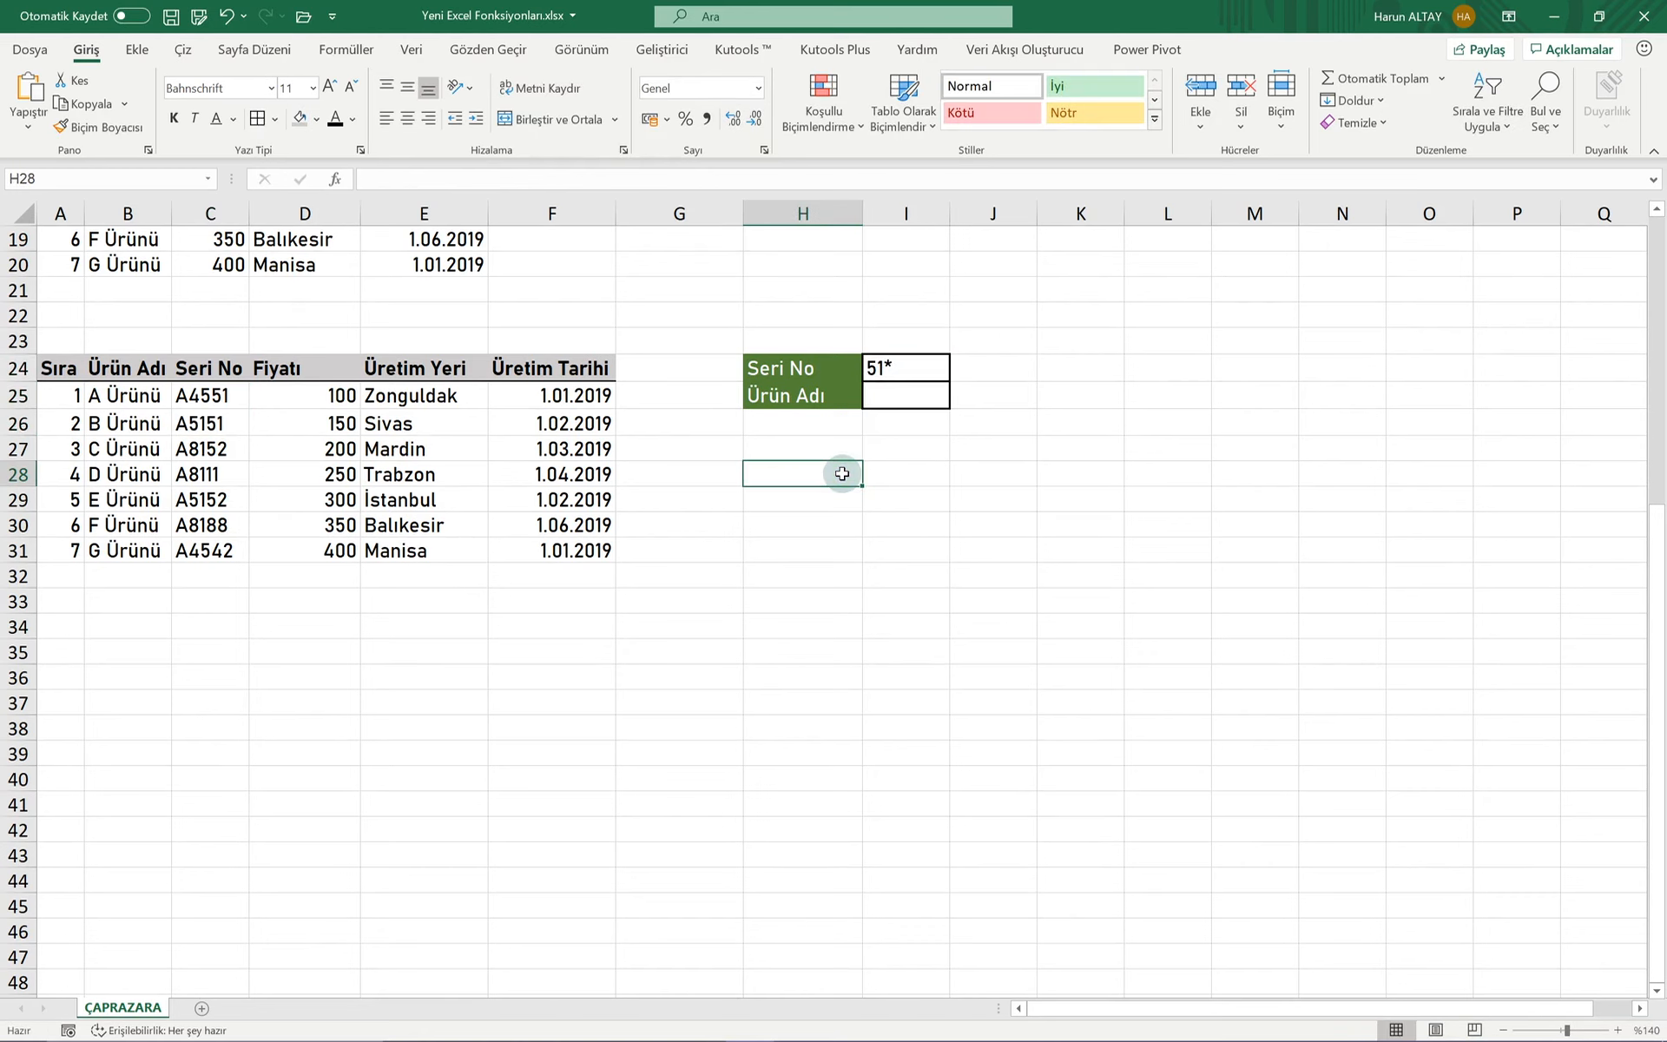
left_click_drag(188, 396, 205, 550)
Step: Set the Seri No pattern in I24 back to *51
double_click(908, 368)
key("BackSpace")
key("BackSpace")
key("BackSpace")
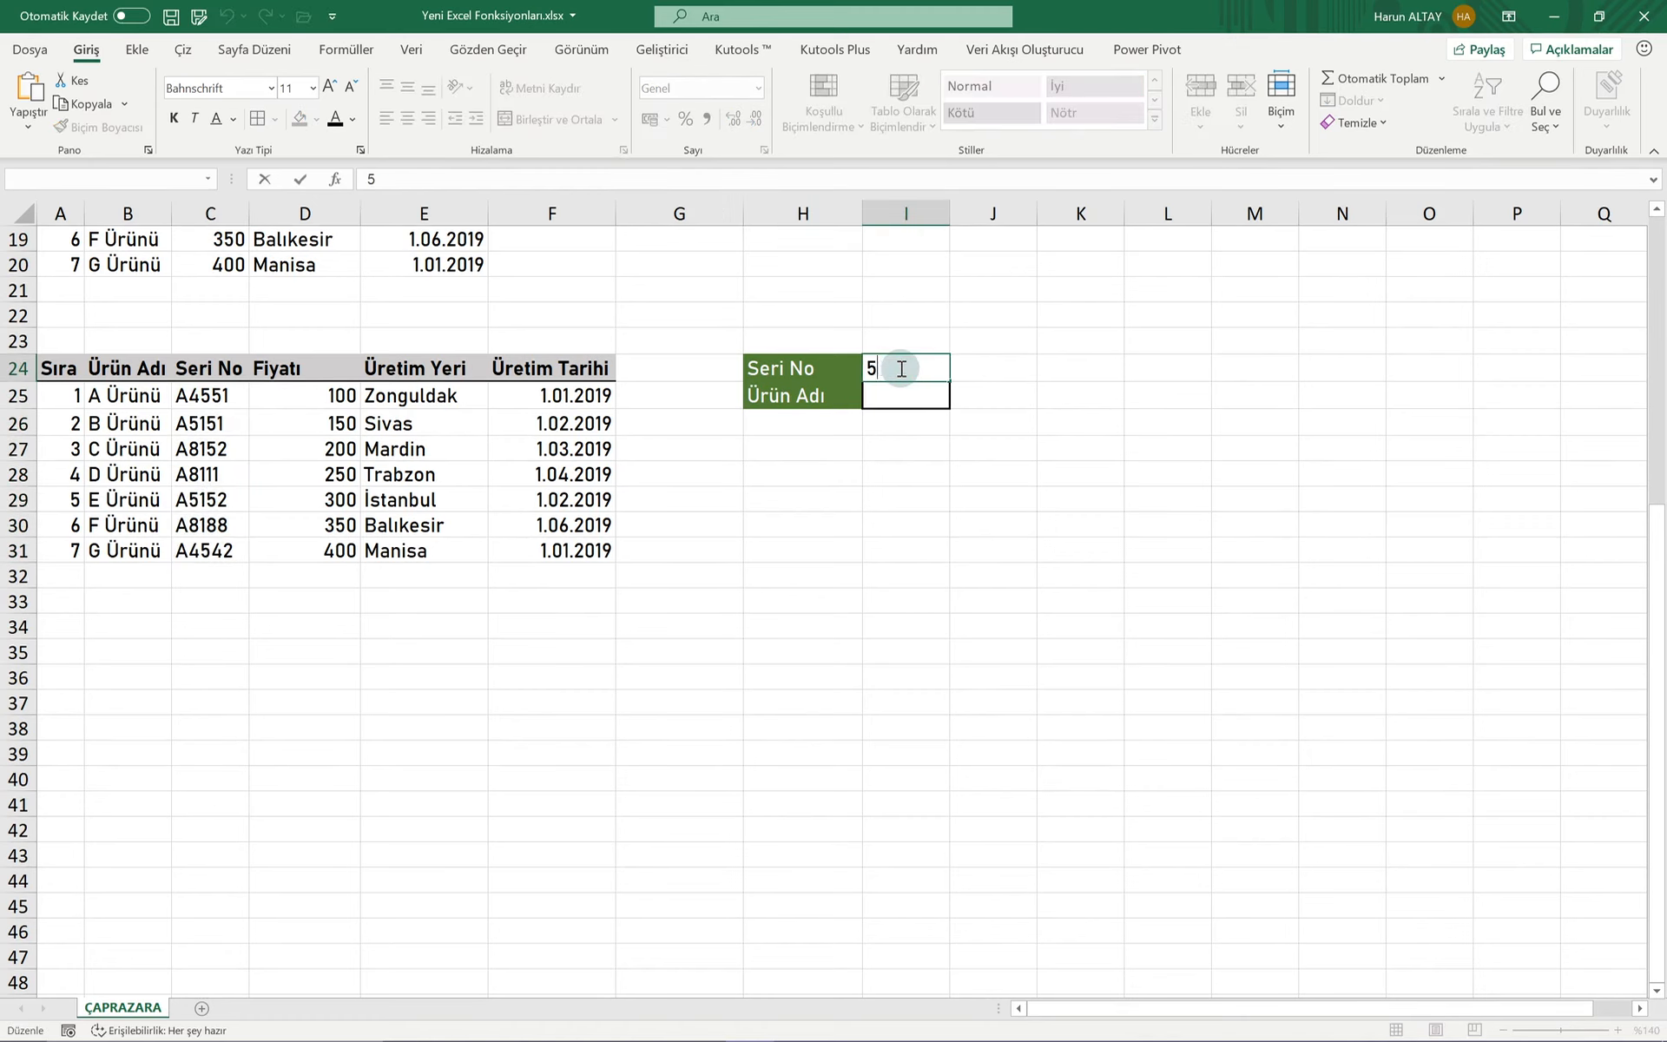
type("*51")
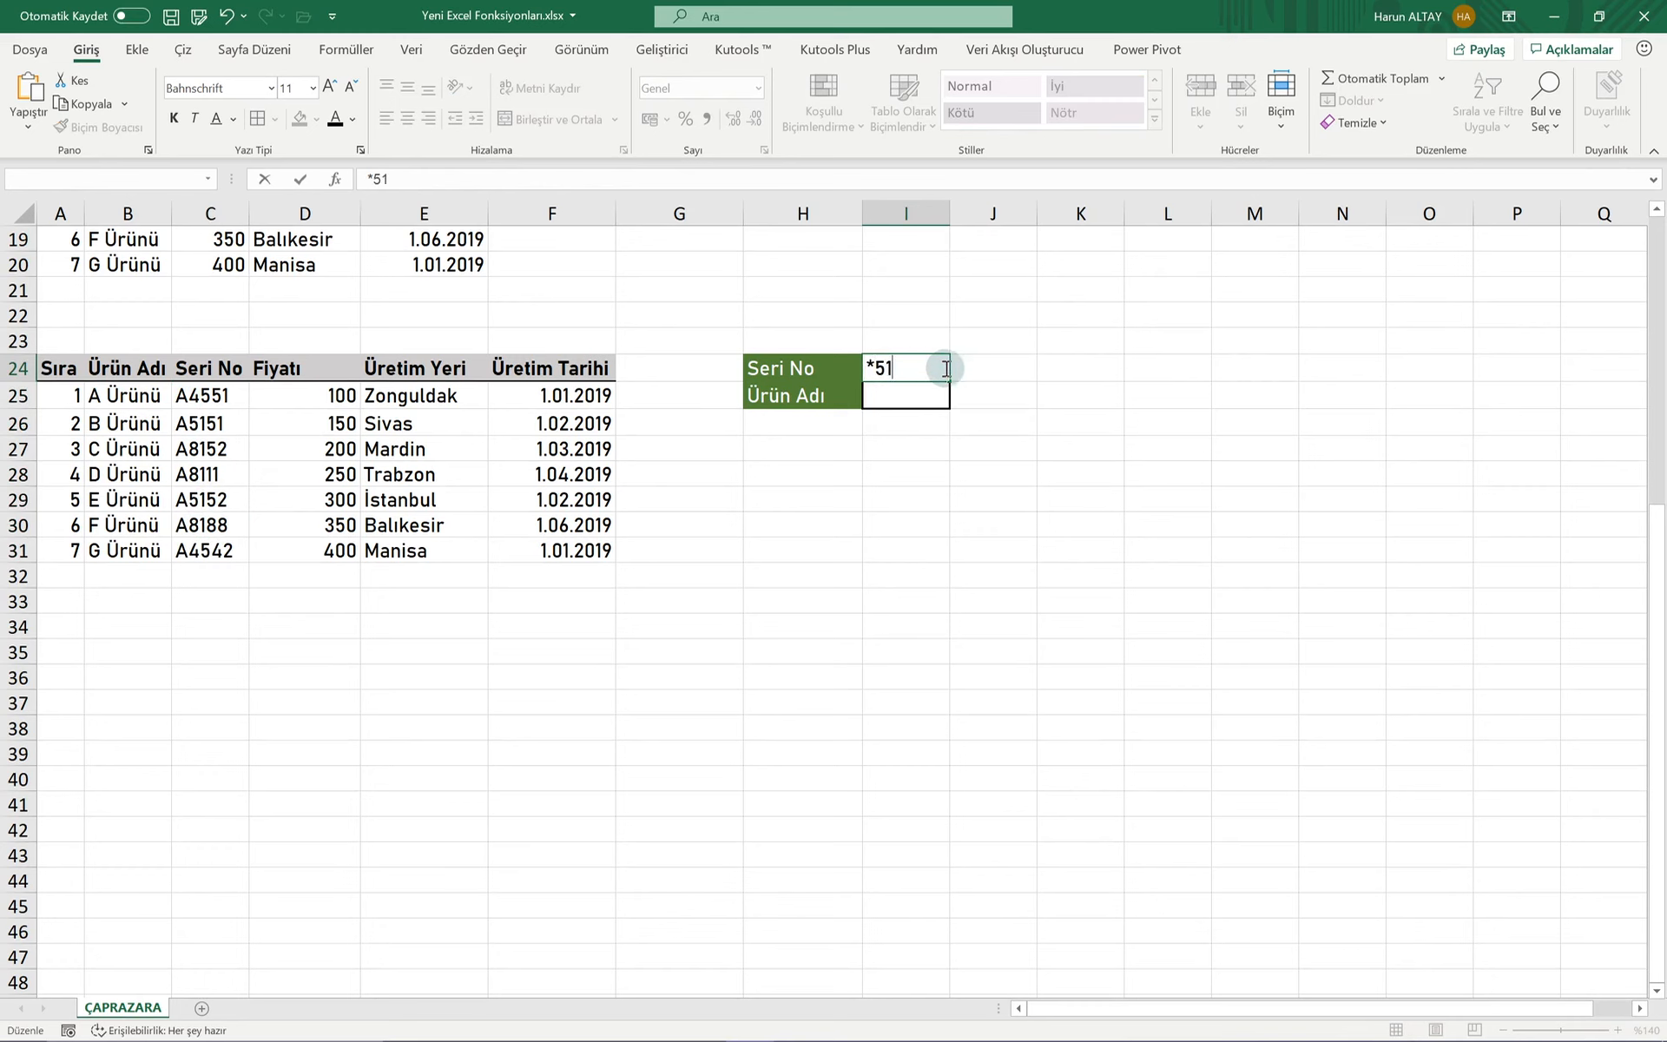
key("Return")
Step: Start a ÇAPRAZARA formula in I25 with I24 as lookup value, C25:C31 as lookup array and B25:B31 as return array
type("=ÇAPRAZARA(")
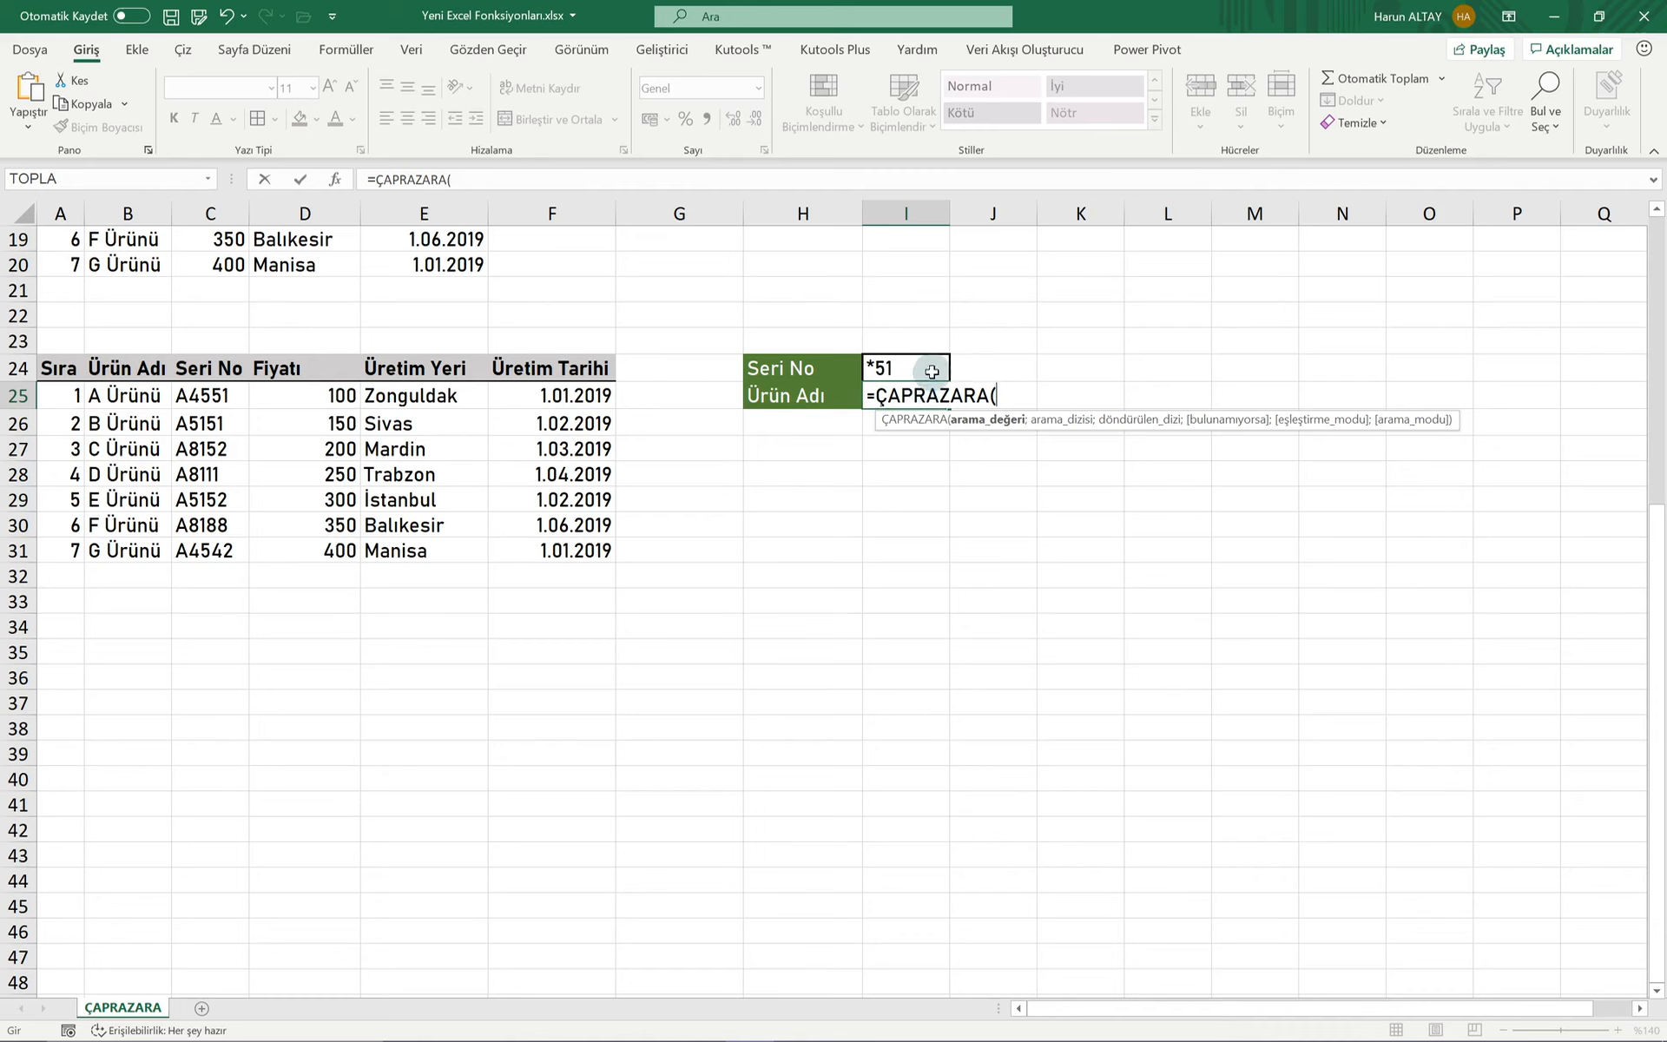
left_click(930, 371)
type(";")
left_click_drag(196, 396, 194, 545)
type(";")
left_click_drag(127, 397, 127, 556)
type(";")
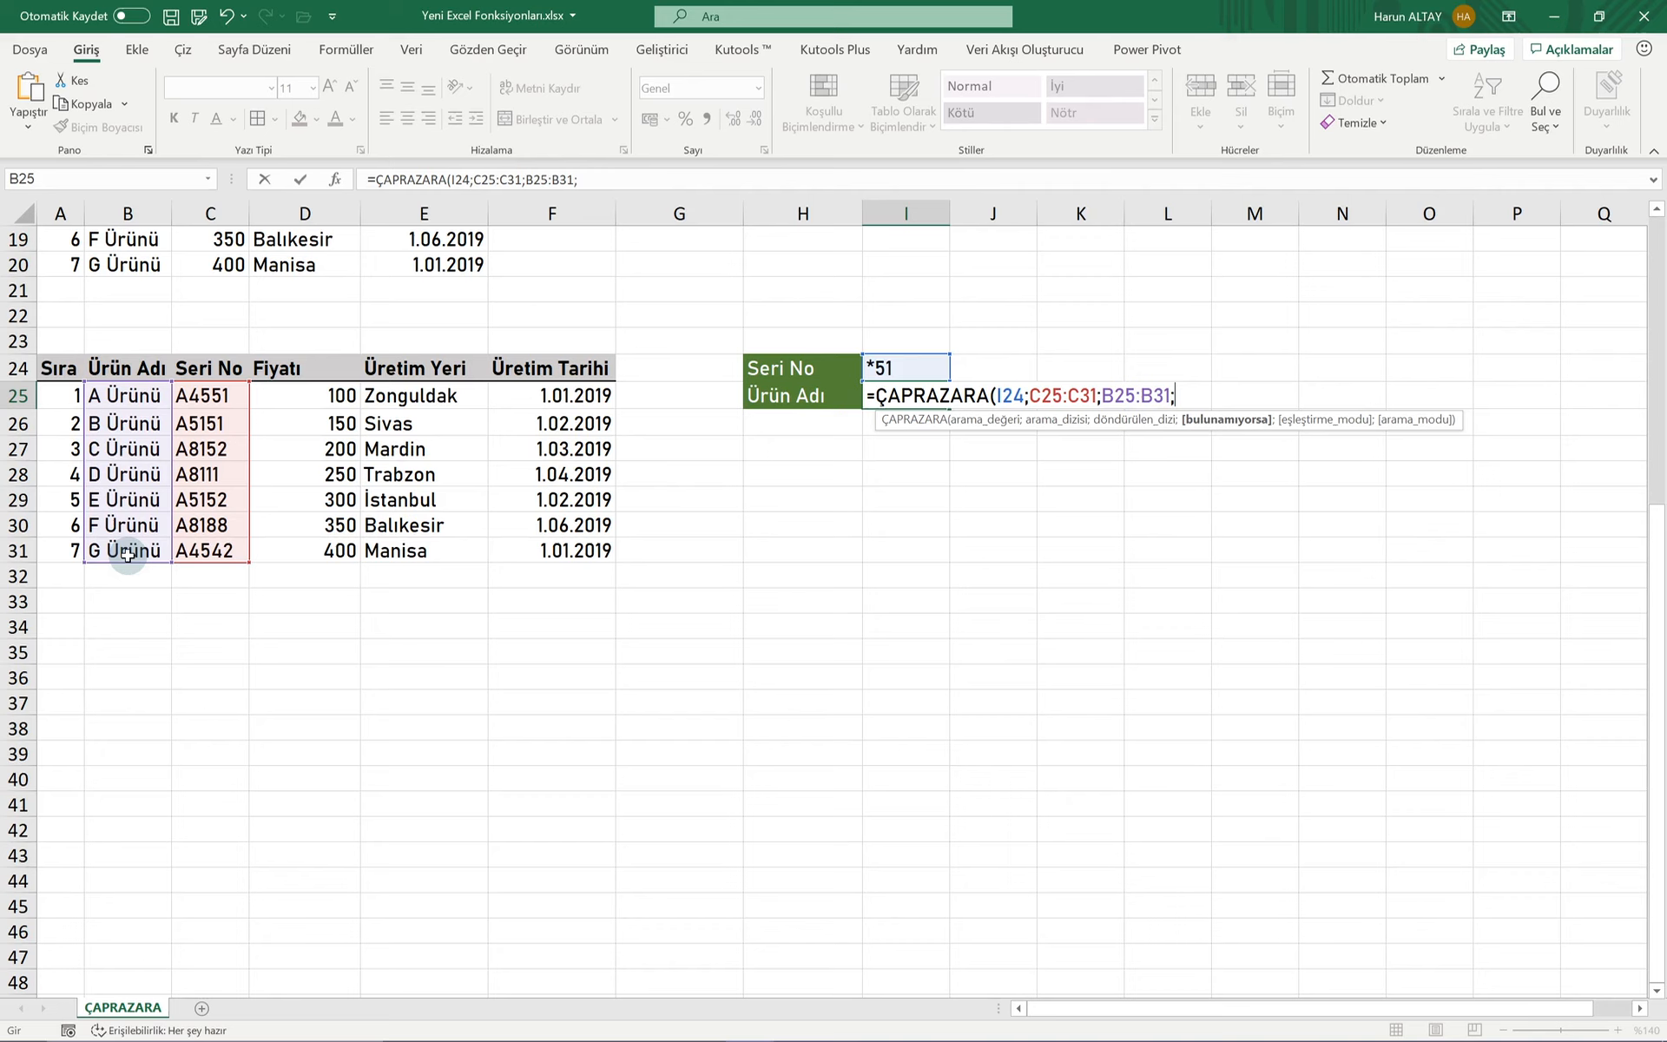
Step: Finish the I25 formula with "Yok" as the not-found text and match mode 2 (wildcard), without a search mode, and enter it
type("\"Yok\";")
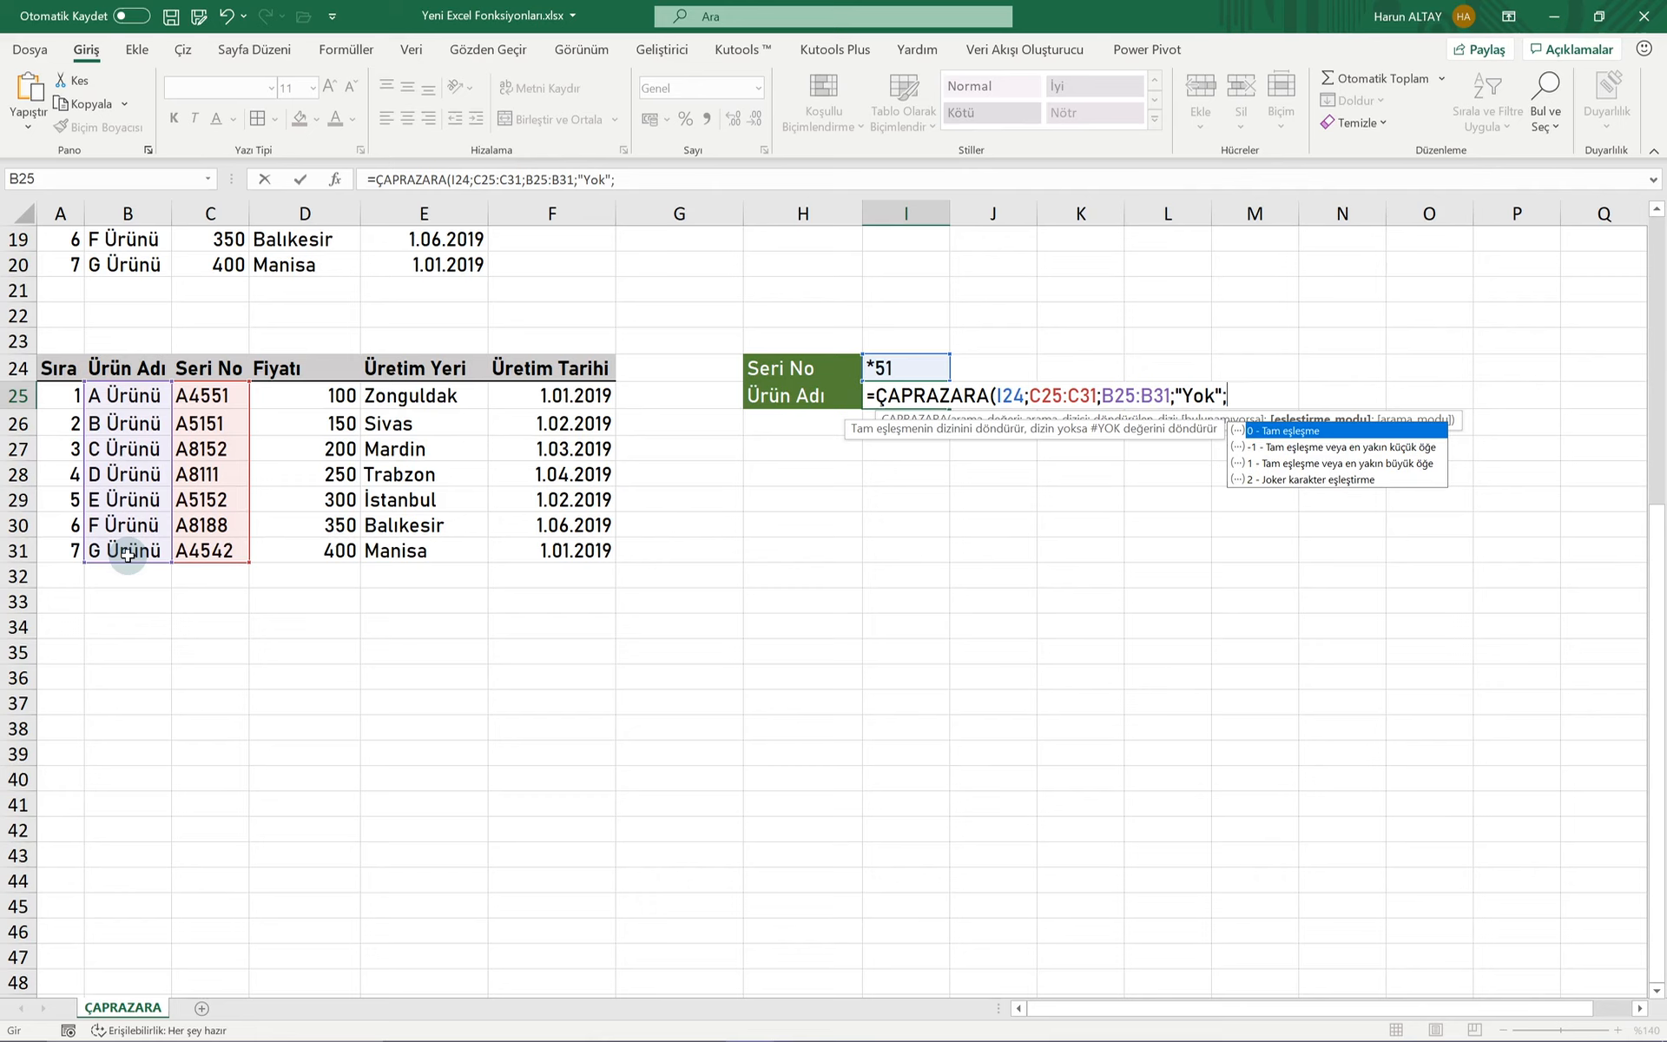
type("2;")
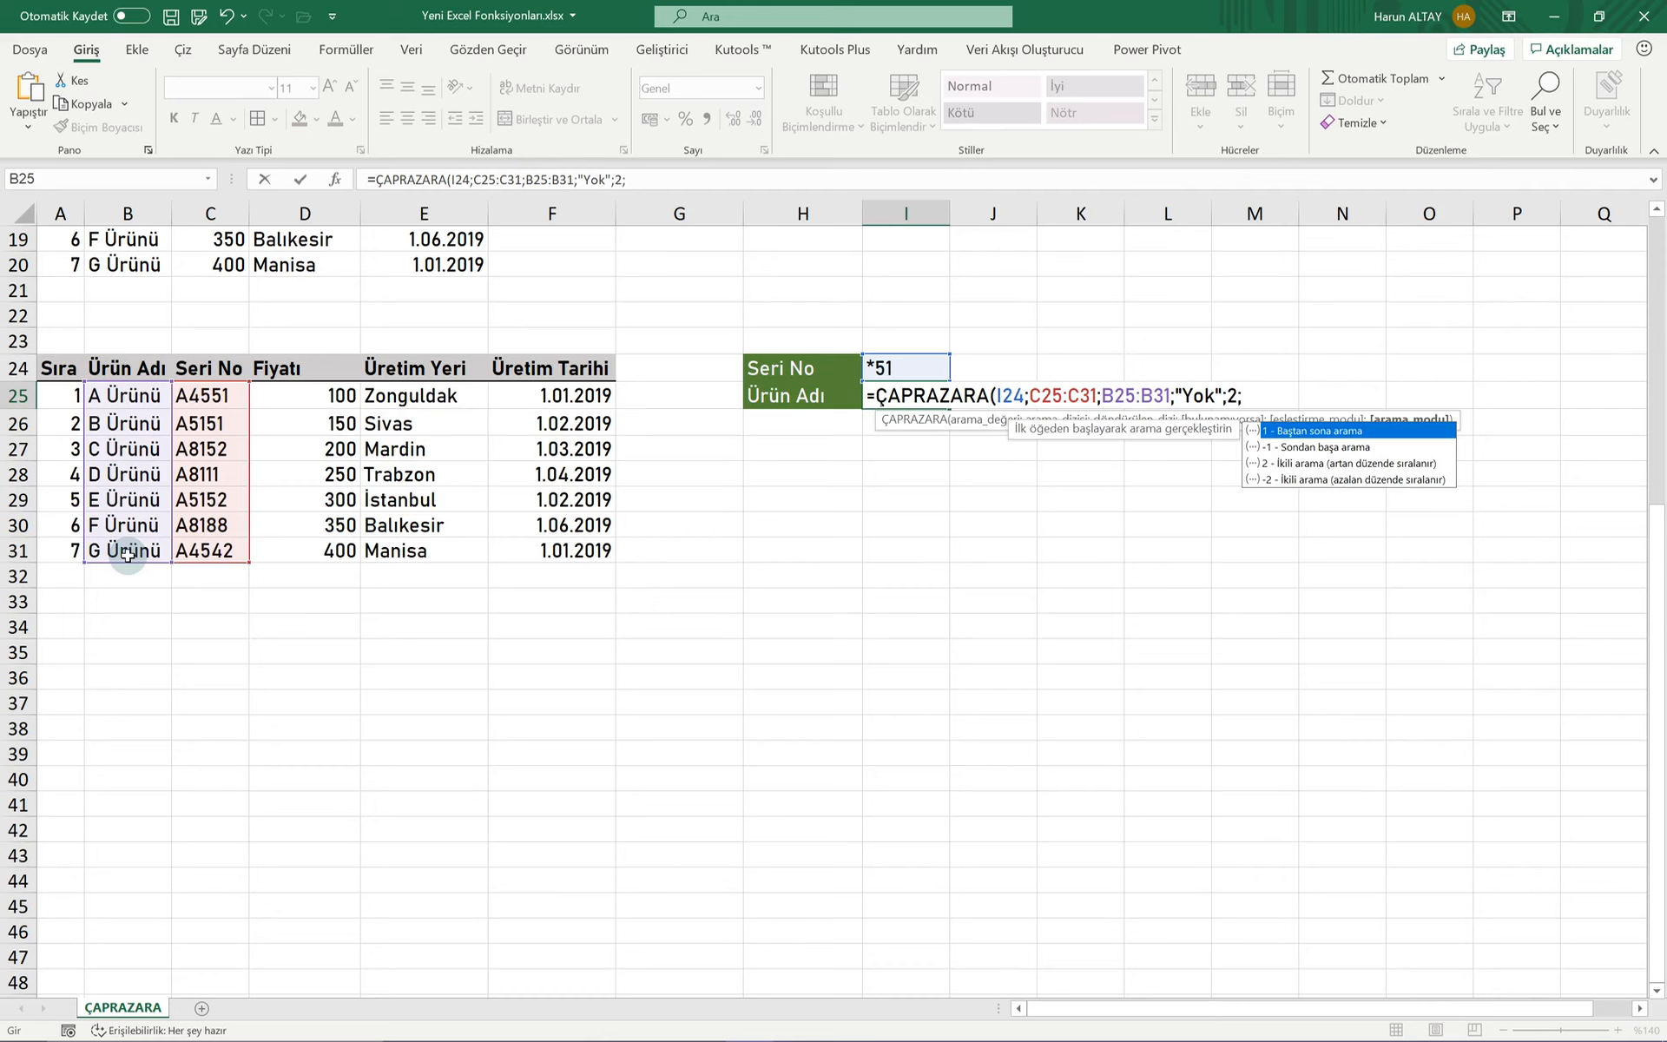
key("BackSpace")
type(")")
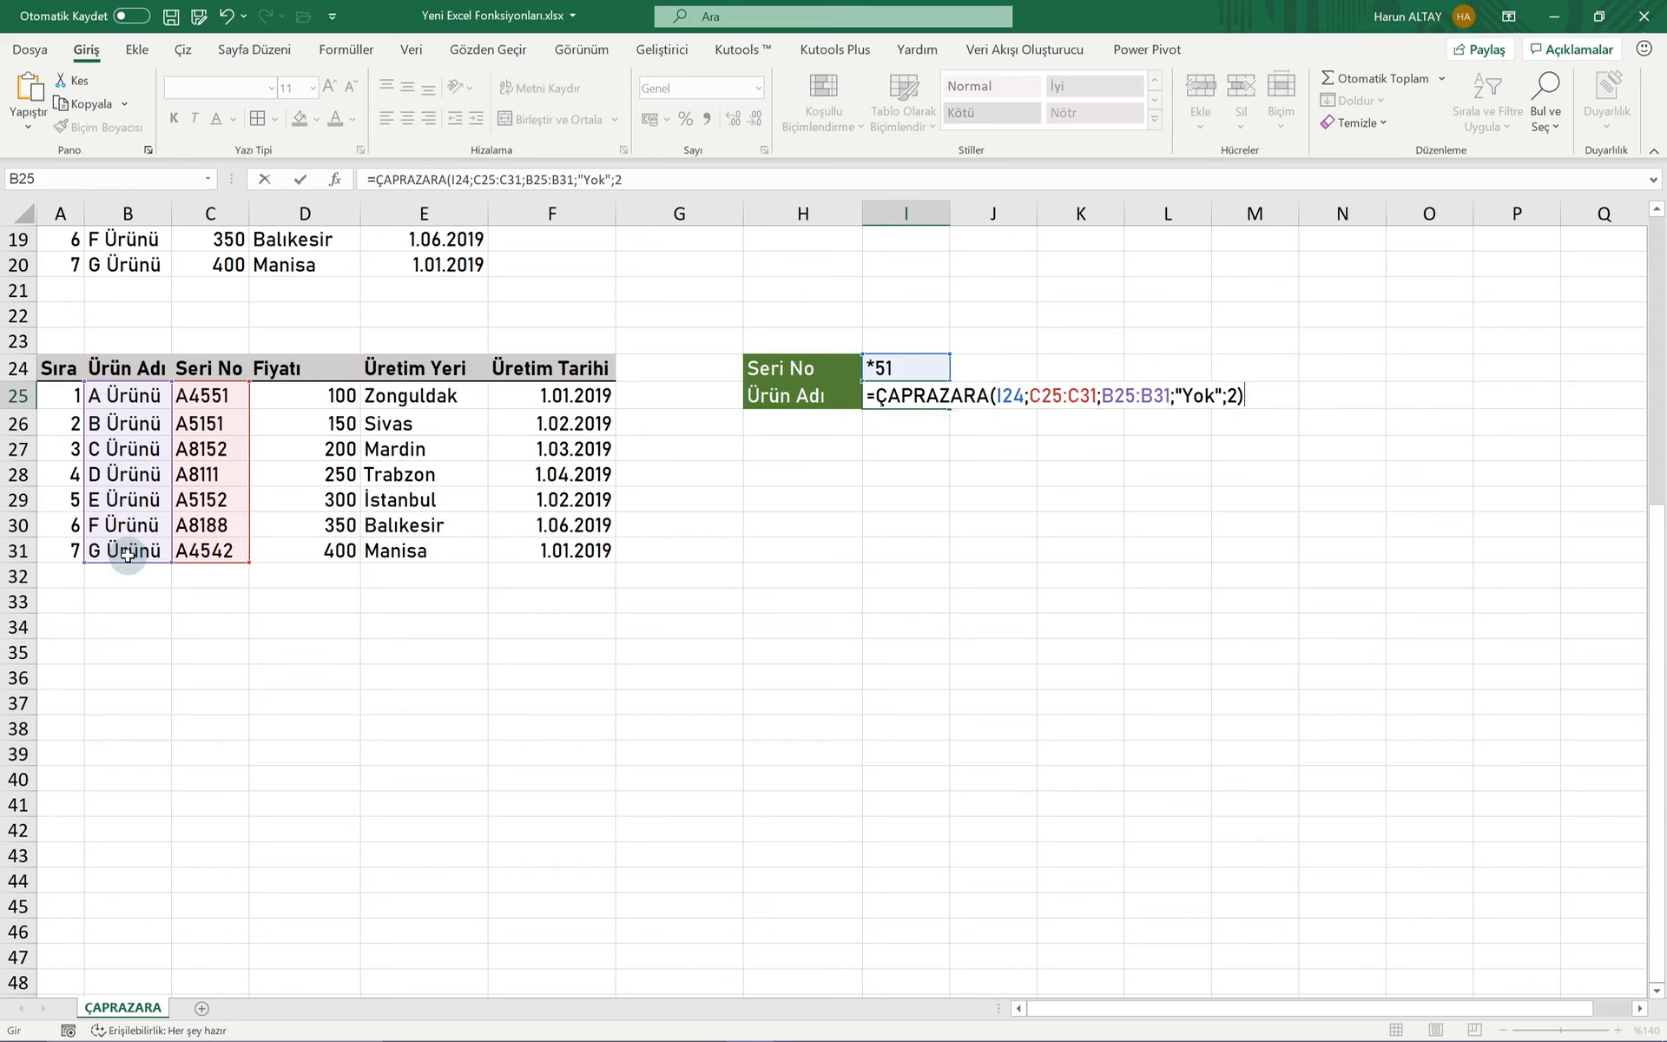
key("Return")
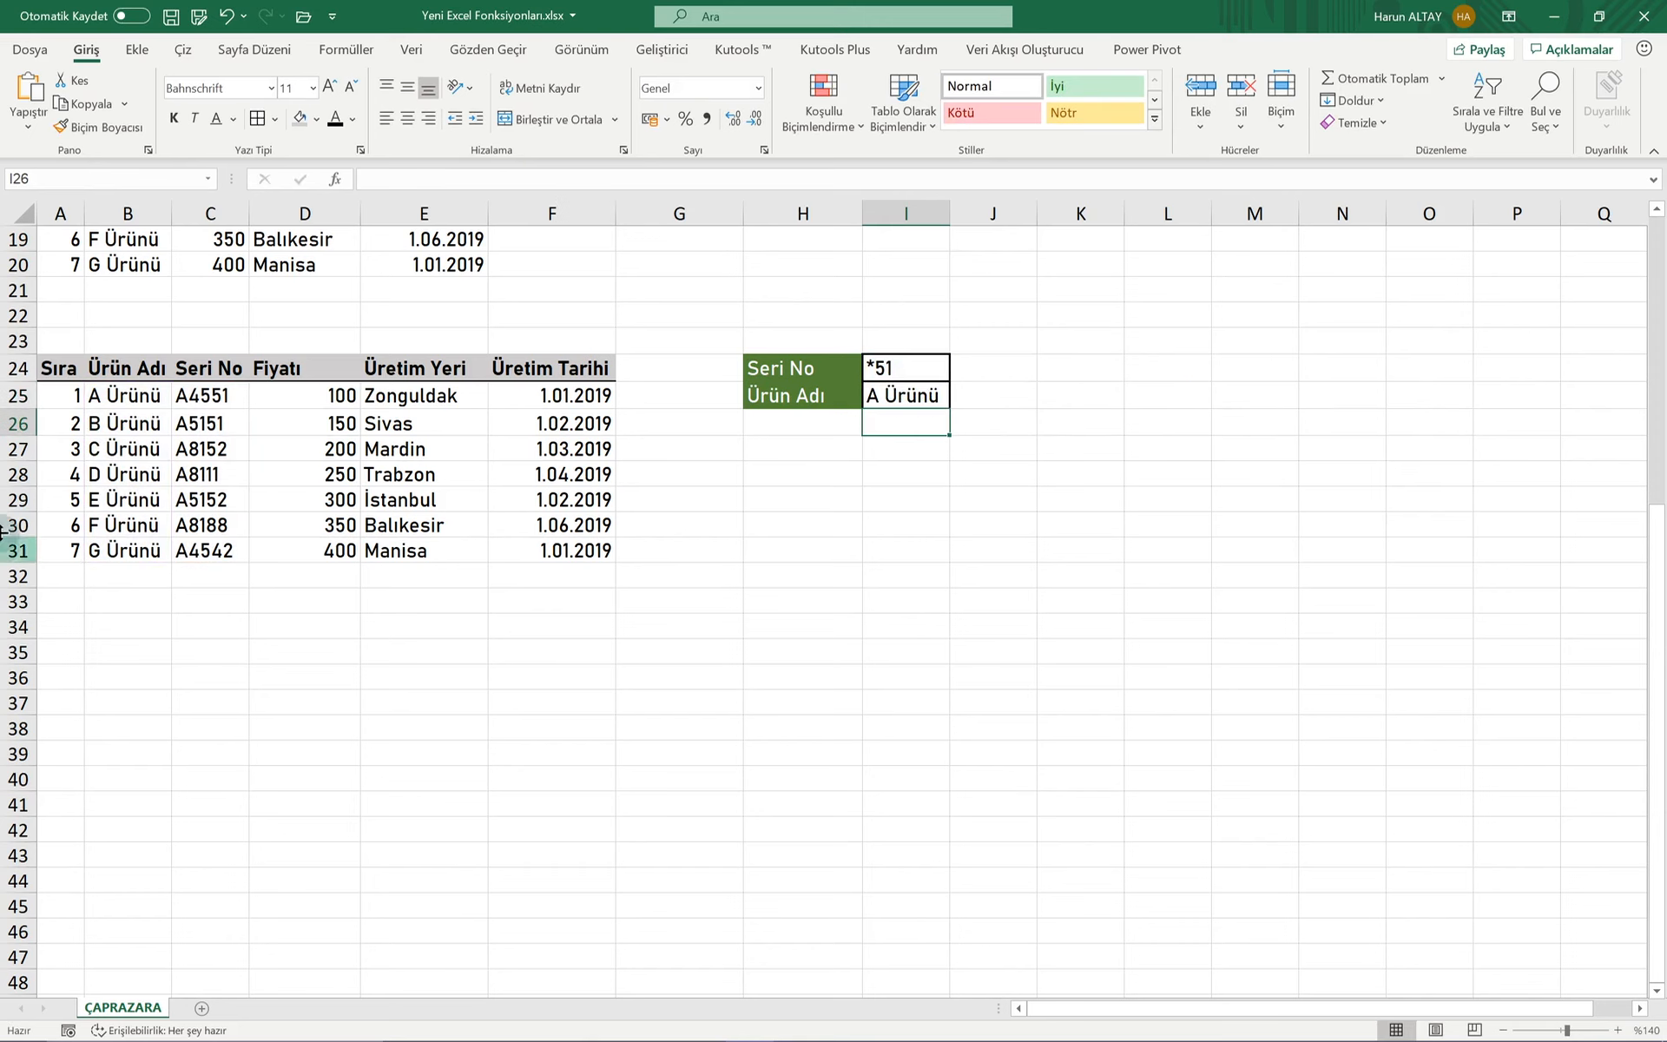
Step: Add search mode -1 (last to first) to the I25 formula and check the product name it returns
left_click(928, 396)
double_click(927, 396)
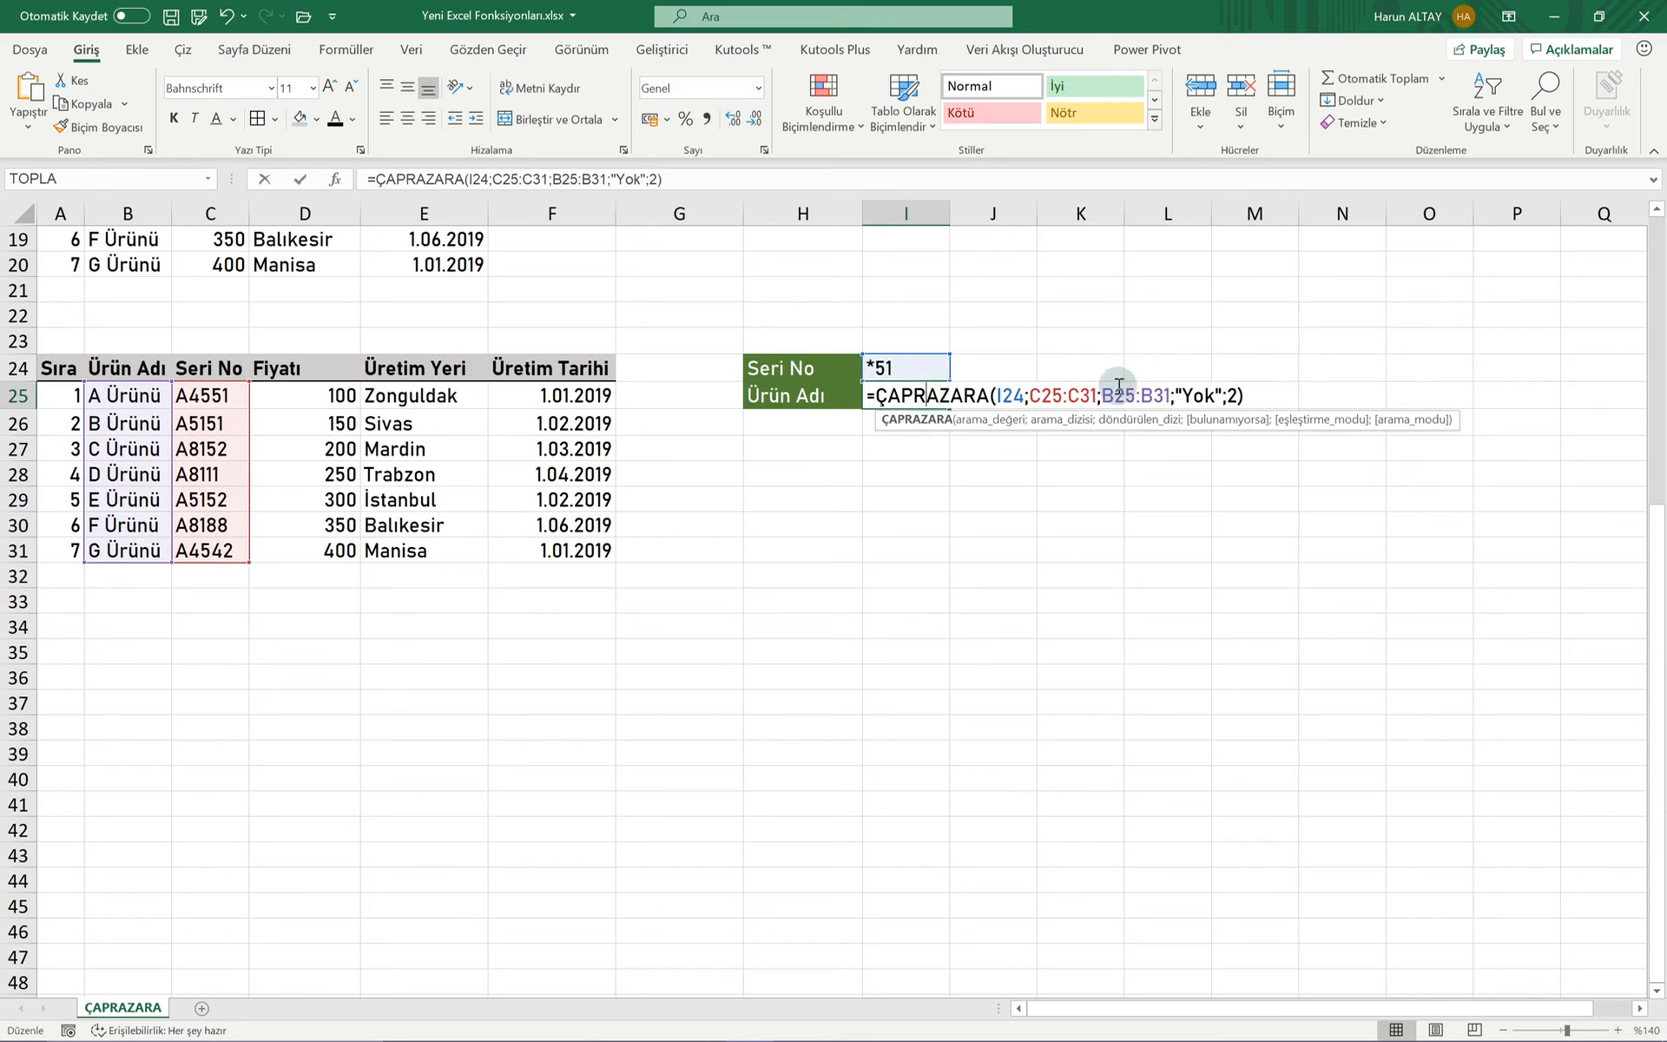
left_click(1237, 397)
key("BackSpace")
type("2;")
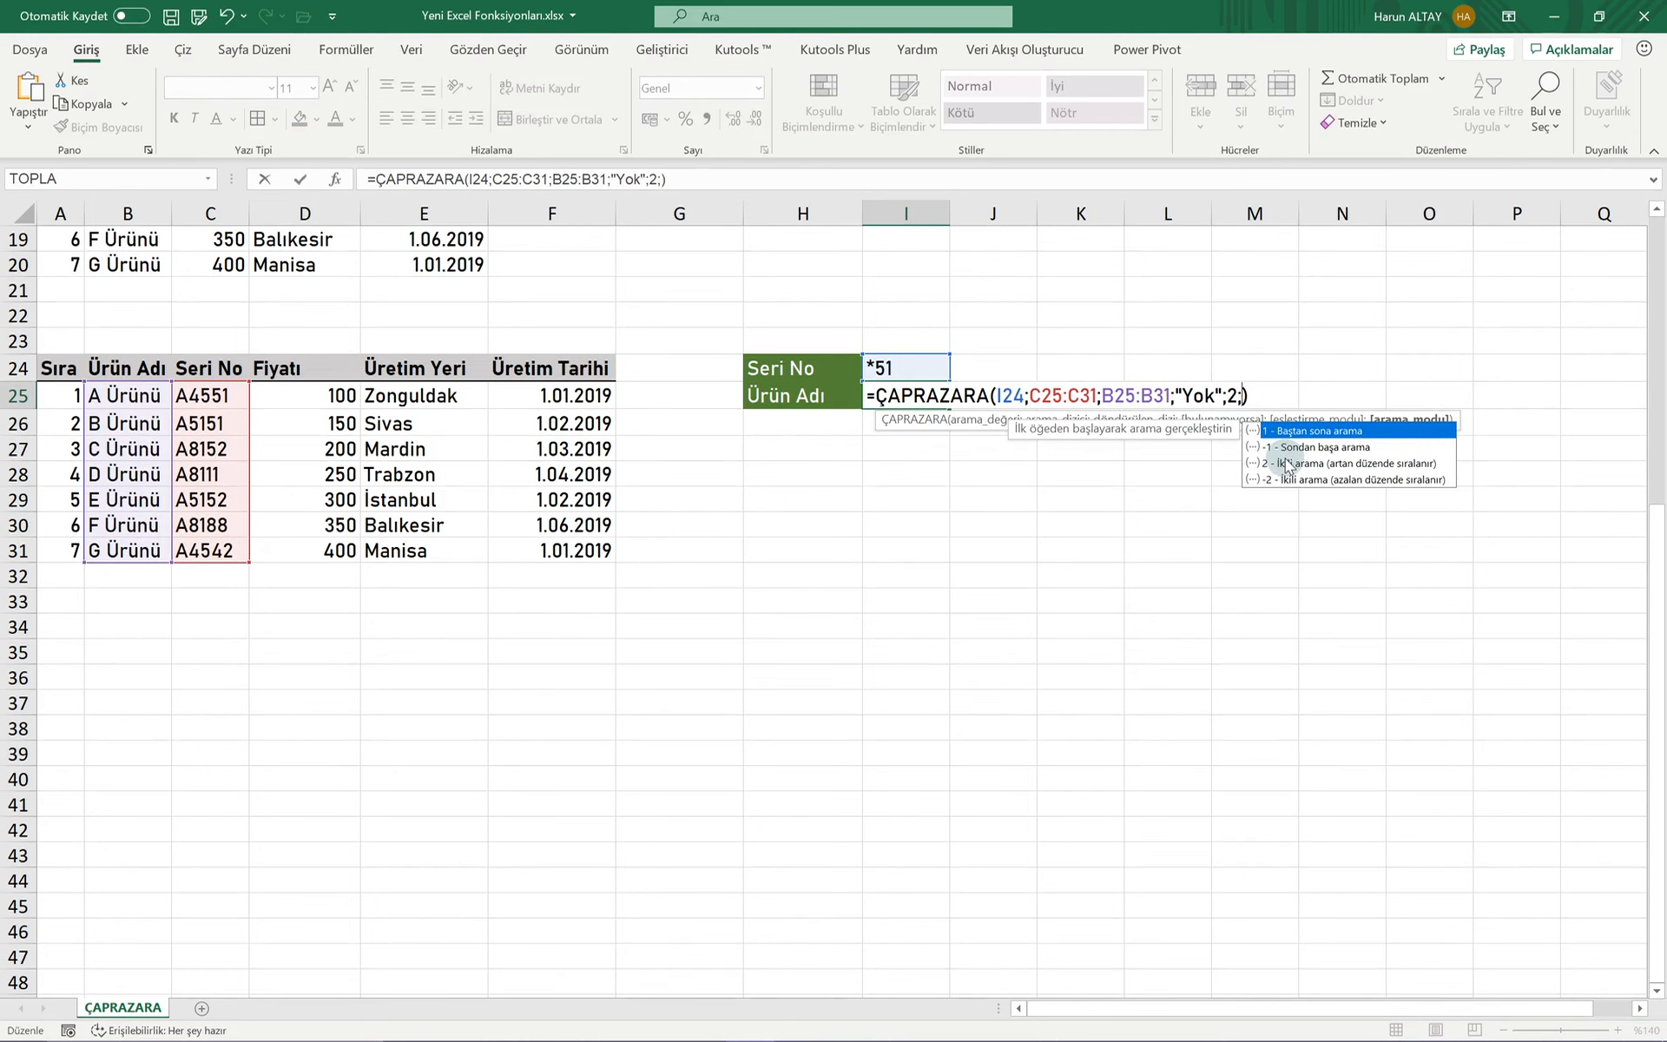
left_click(1286, 448)
double_click(1286, 448)
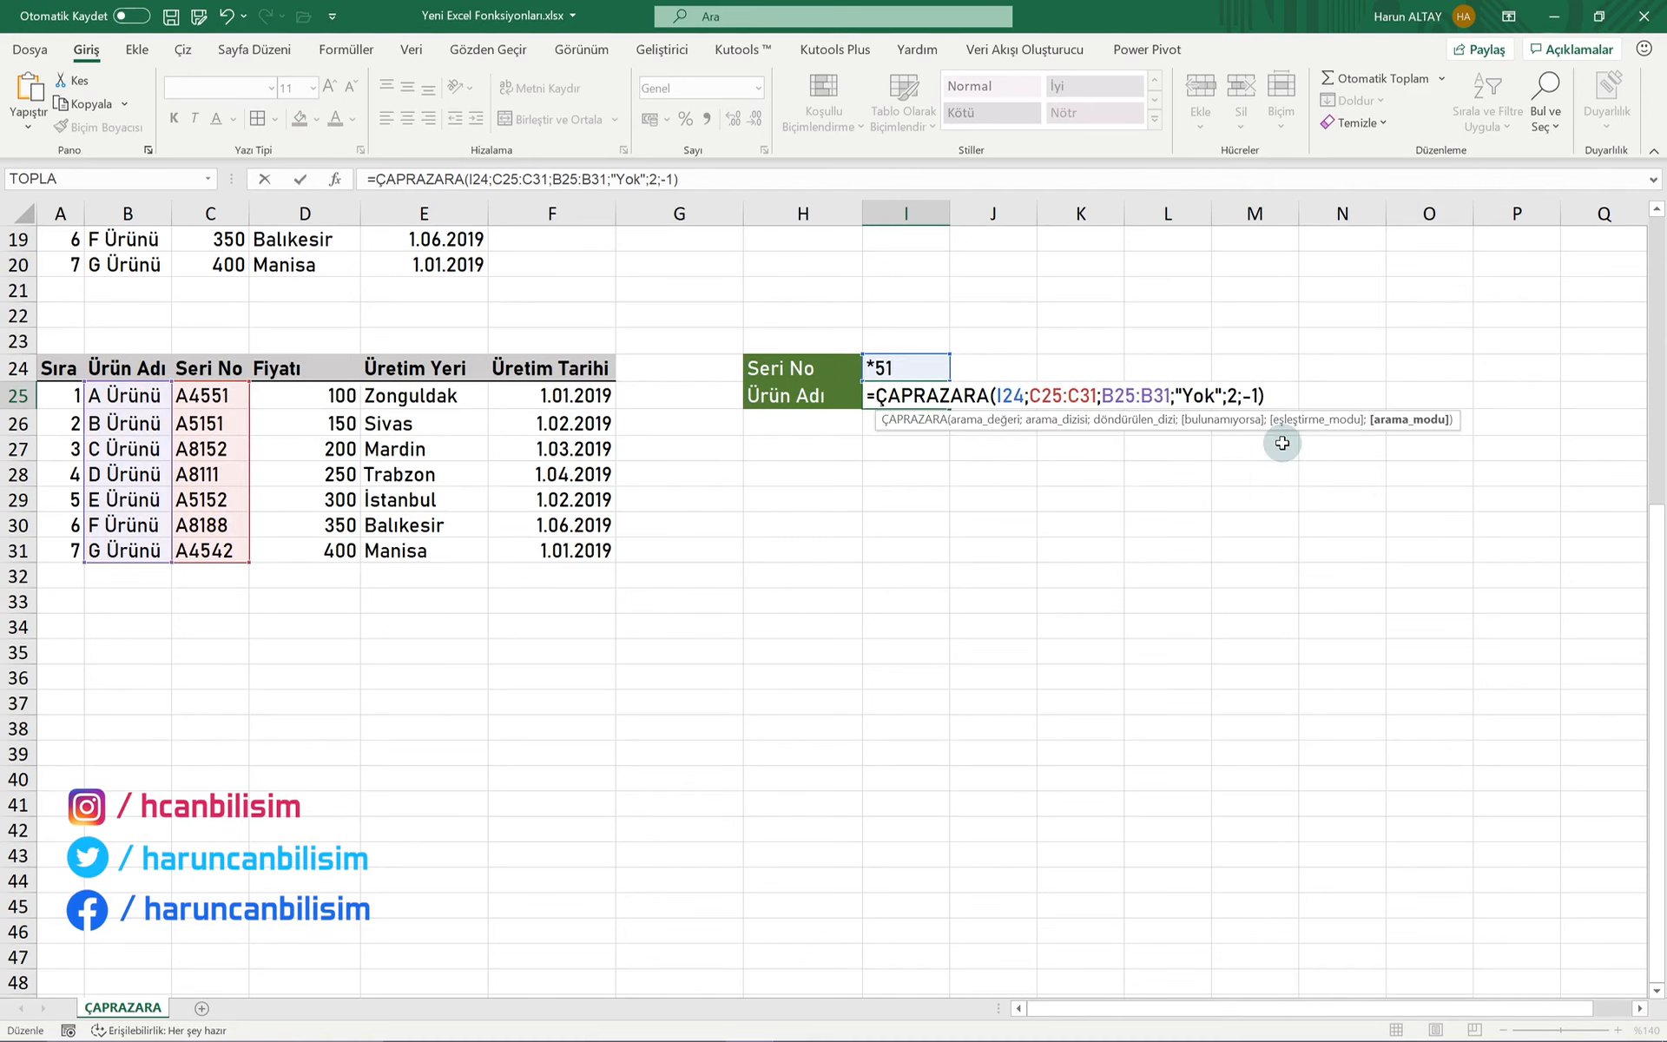
key("Return")
left_click(933, 388)
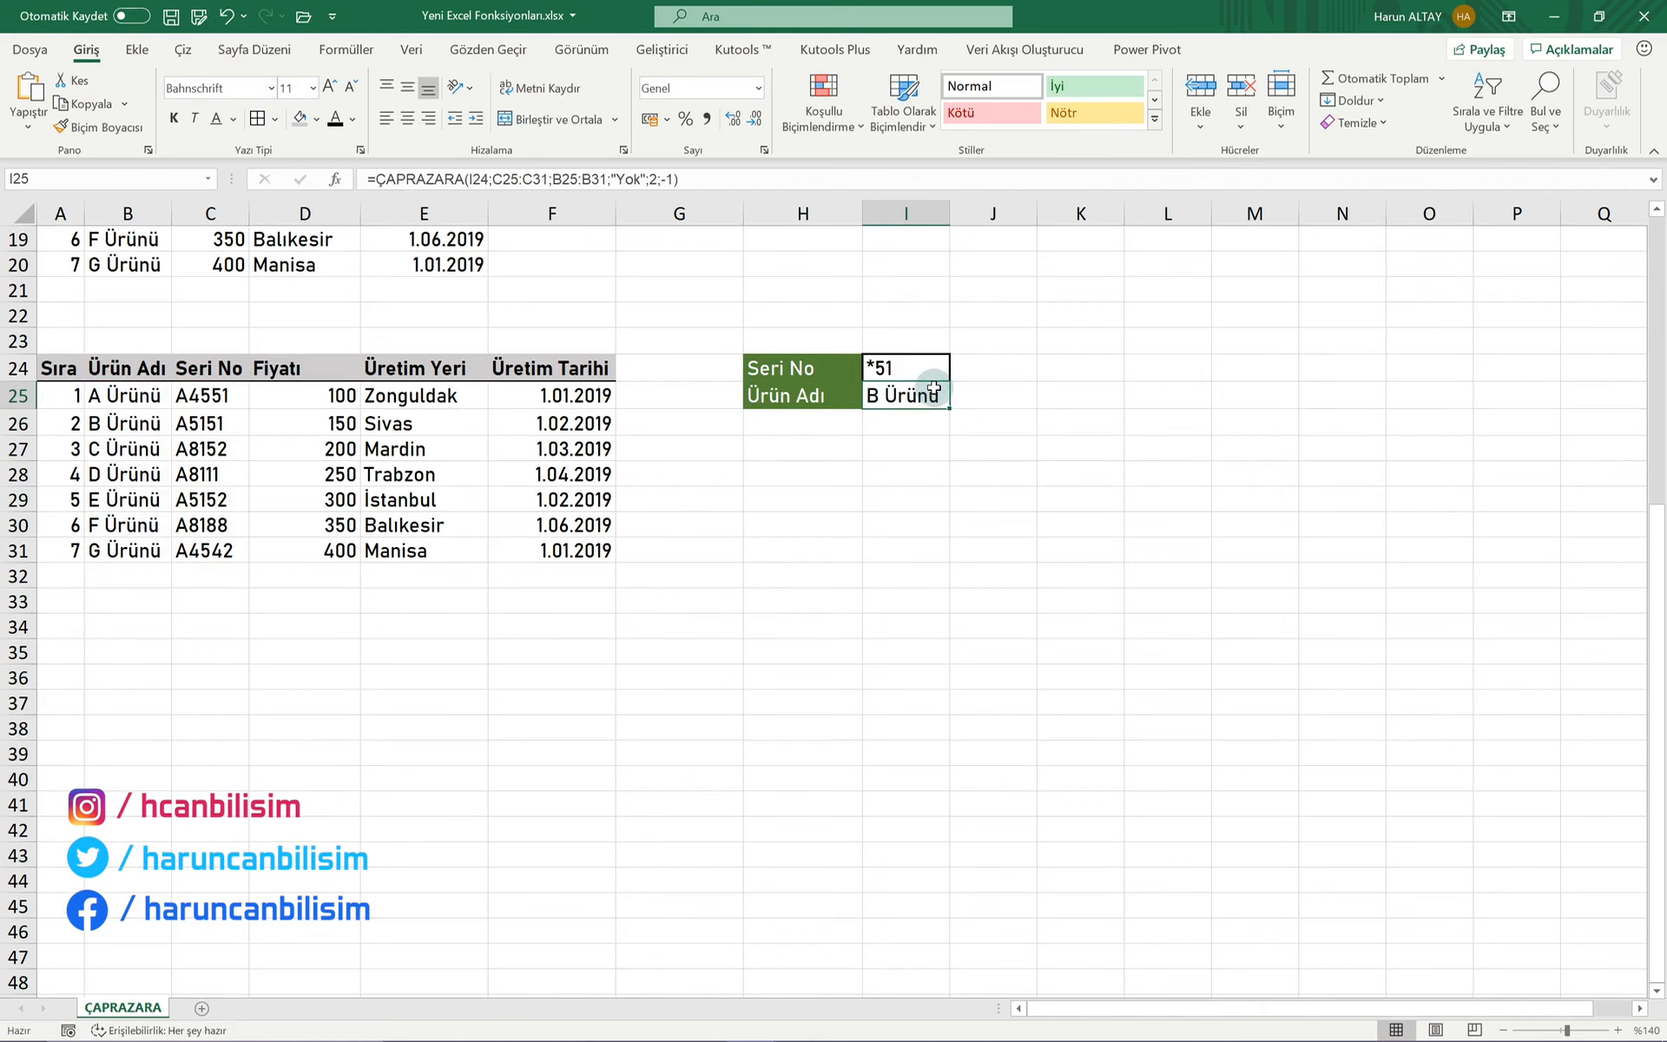